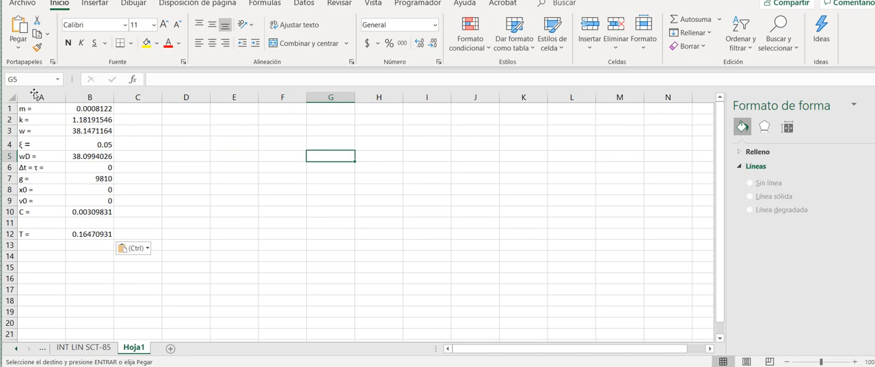
# - Review the w, ξ, wD and Δt parameter rows and their values in columns A and B
pyautogui.moveTo(30, 89)
pyautogui.mouseDown()
pyautogui.moveTo(92, 82)
pyautogui.moveTo(115, 88)
pyautogui.mouseUp()
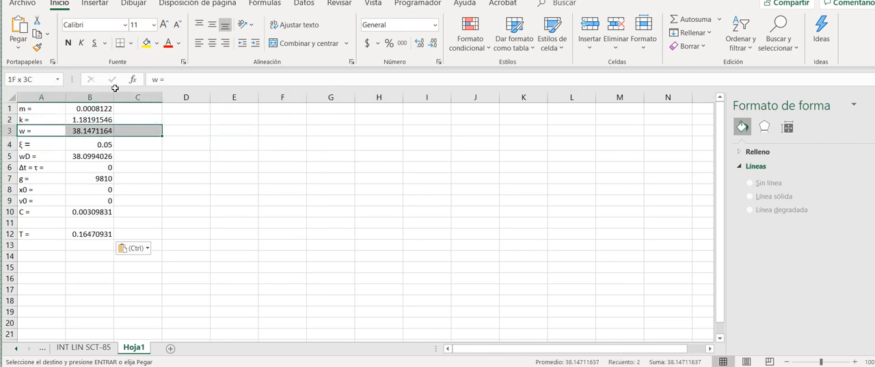
pyautogui.click(260, 160)
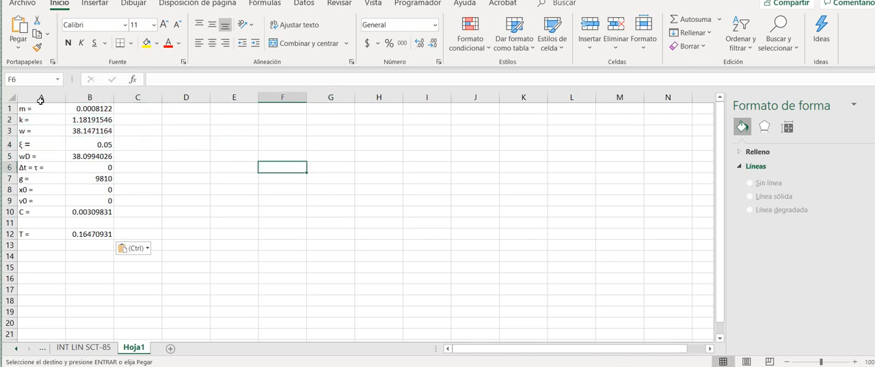
pyautogui.click(61, 141)
pyautogui.moveTo(28, 101); pyautogui.dragTo(73, 101)
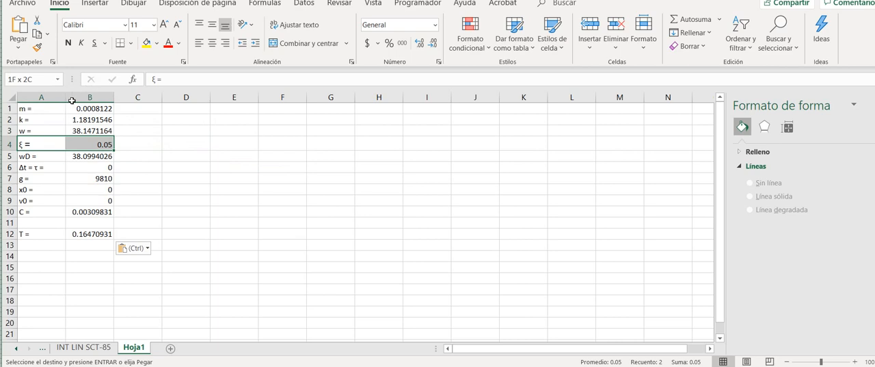
pyautogui.click(129, 94)
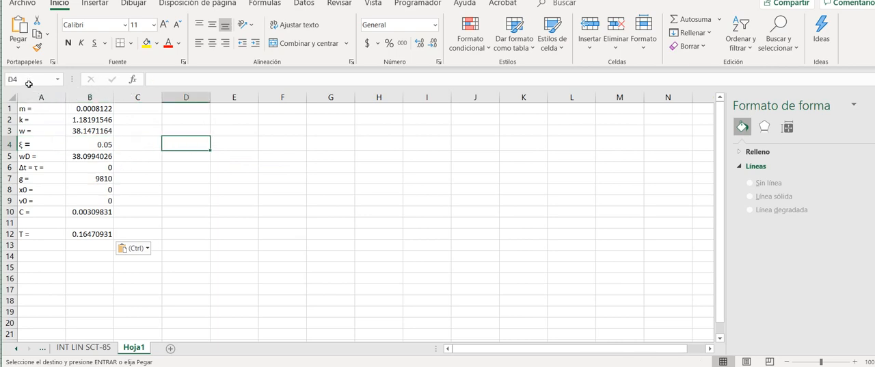
pyautogui.moveTo(28, 87); pyautogui.dragTo(77, 110)
pyautogui.click(162, 98)
pyautogui.click(57, 108)
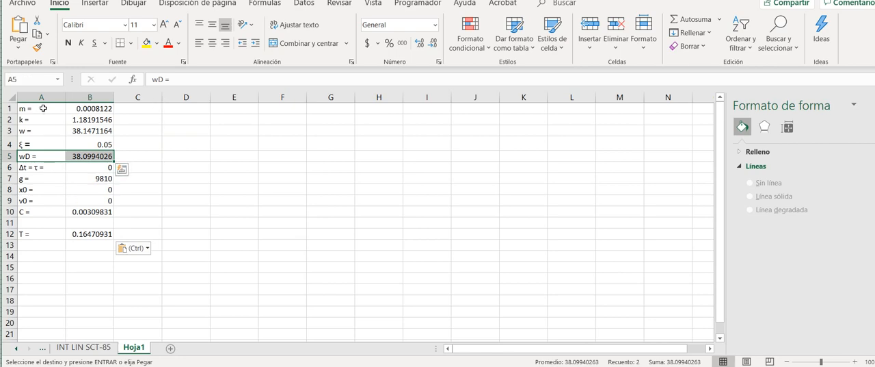
pyautogui.moveTo(34, 114); pyautogui.dragTo(69, 115)
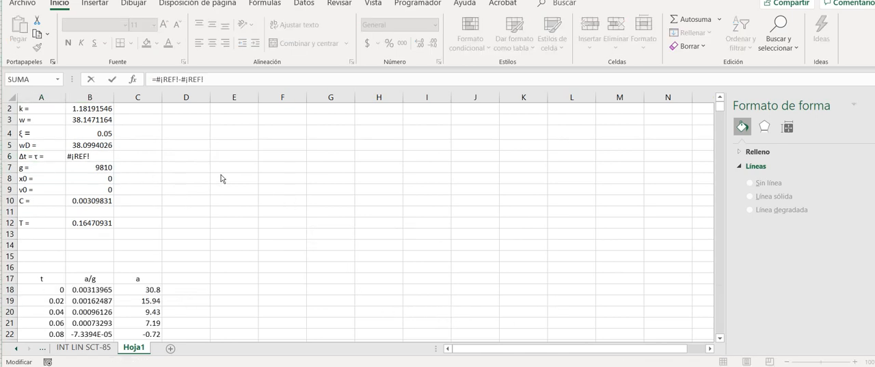
# - Replace the broken Δt formula in cell B6 with =A19-A18, the difference between the first two time values
pyautogui.click(283, 223)
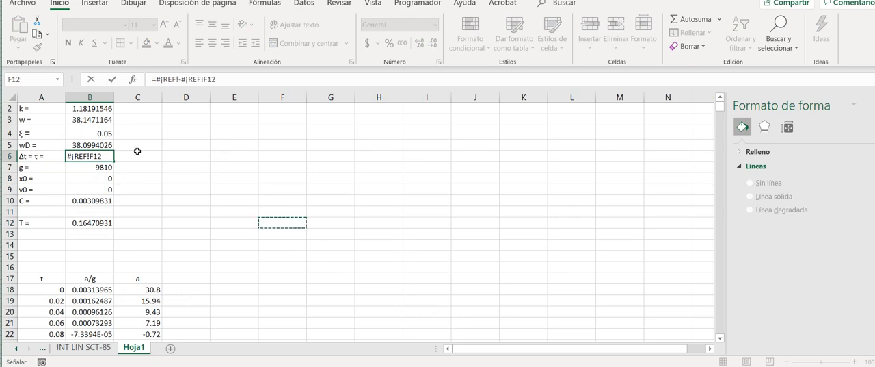
pyautogui.moveTo(229, 79); pyautogui.dragTo(110, 78)
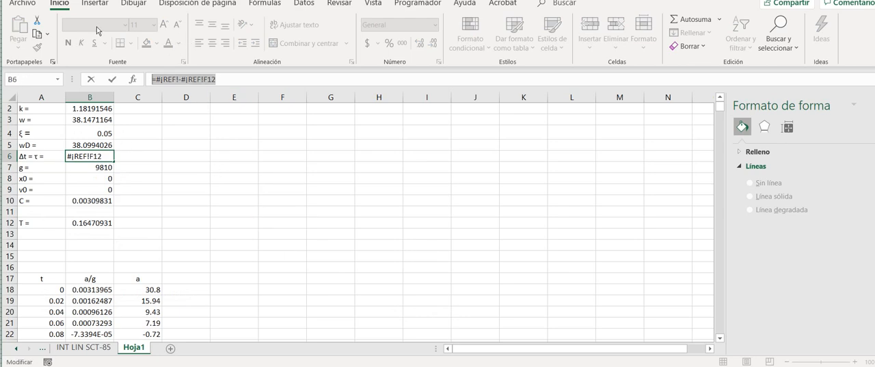
pyautogui.write('=')
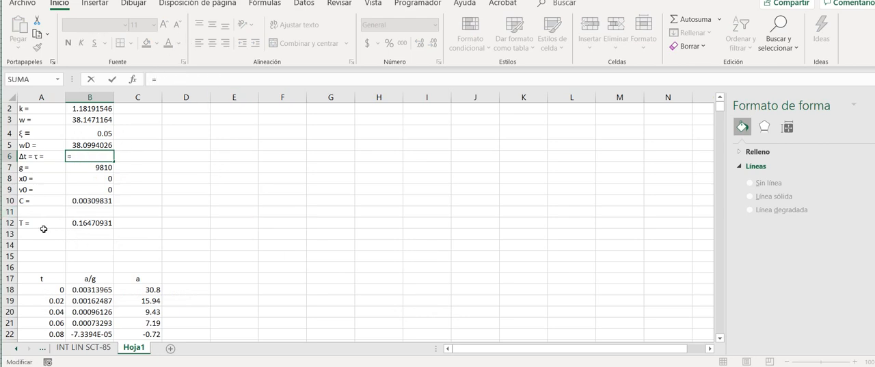
pyautogui.click(42, 300)
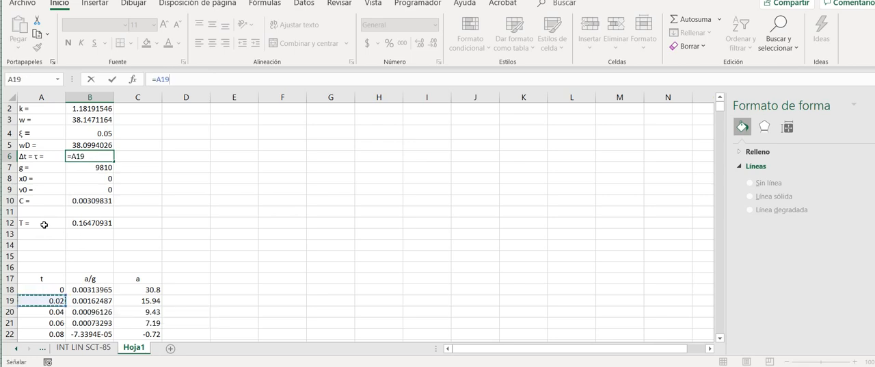
pyautogui.write('-')
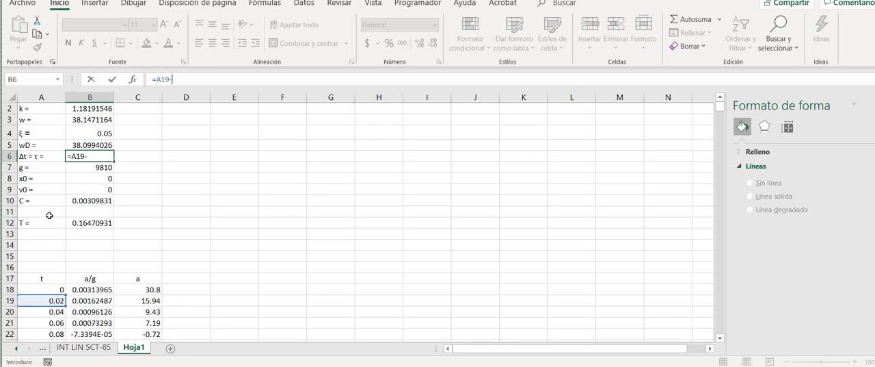
pyautogui.click(43, 289)
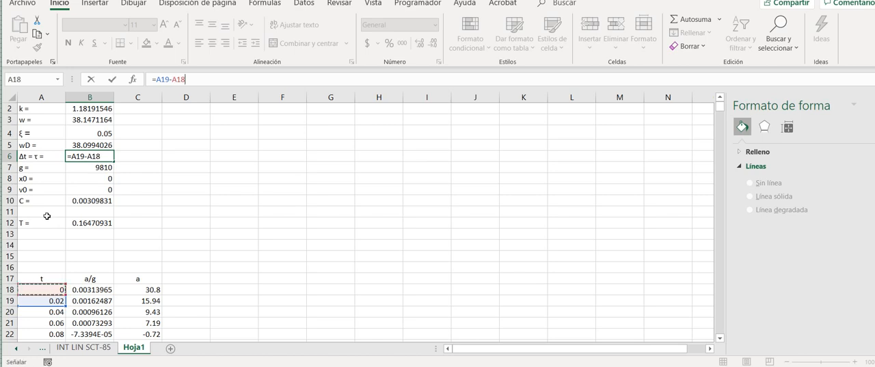
pyautogui.press('Return')
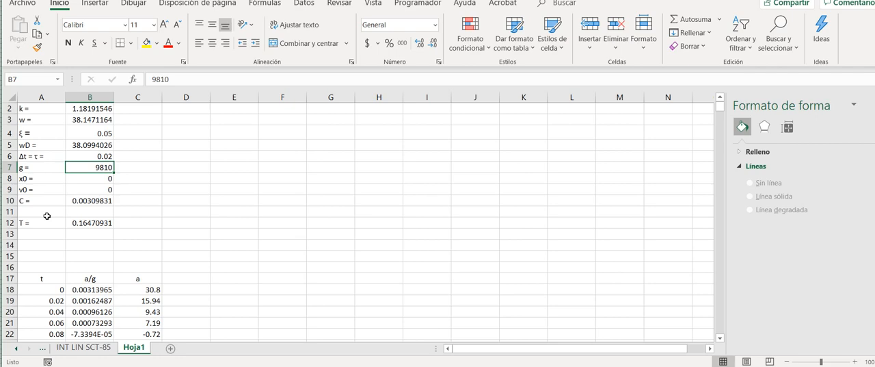
pyautogui.press('Up')
pyautogui.hotkey('shift', 'Left')
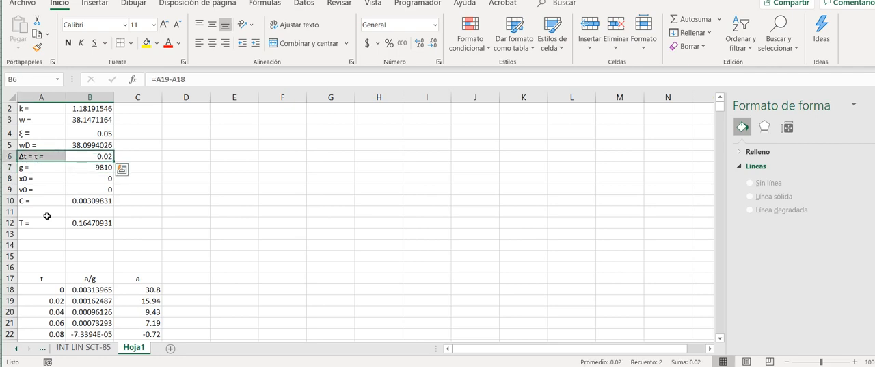
# - Enter the unit mm/s2 in cell C7, beside the value of g
pyautogui.click(186, 167)
pyautogui.press('Left')
pyautogui.press('Left')
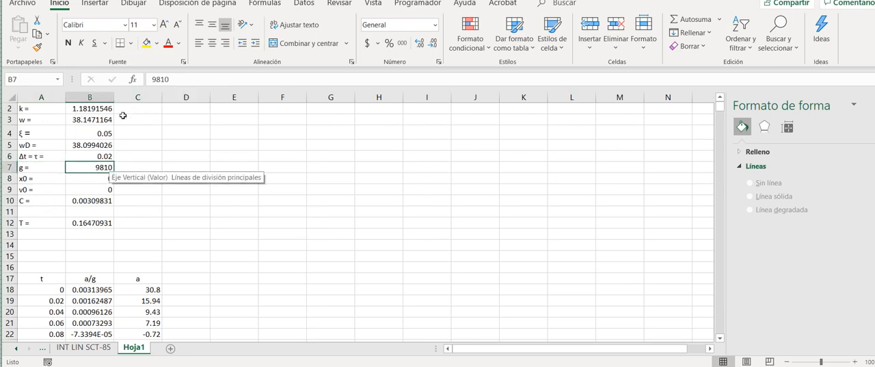
pyautogui.press('Right')
pyautogui.write('MM/')
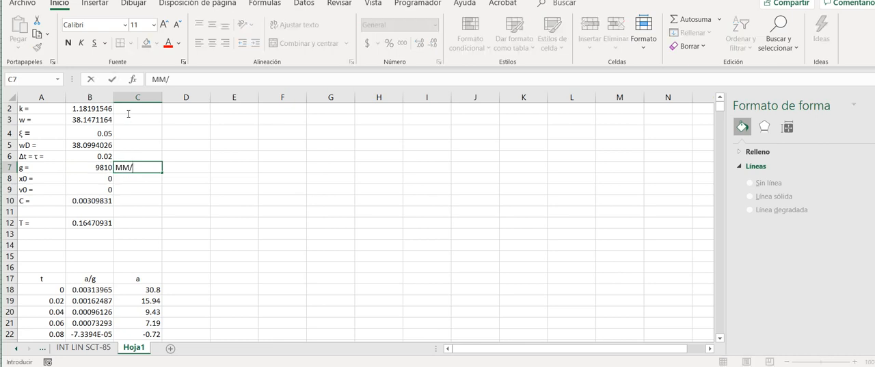
pyautogui.write('2')
pyautogui.press('BackSpace')
pyautogui.press('BackSpace')
pyautogui.press('BackSpace')
pyautogui.press('BackSpace')
pyautogui.write('mm/s2')
pyautogui.click(283, 222)
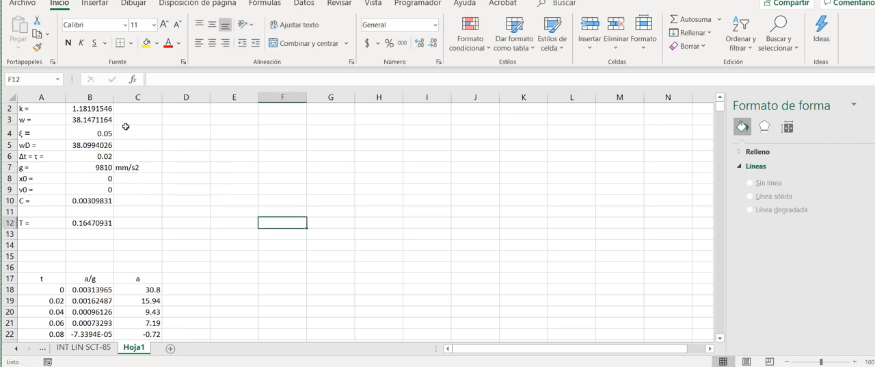
# - Center the mm/s2 unit within cell C7
pyautogui.click(138, 167)
pyautogui.click(212, 43)
pyautogui.click(212, 25)
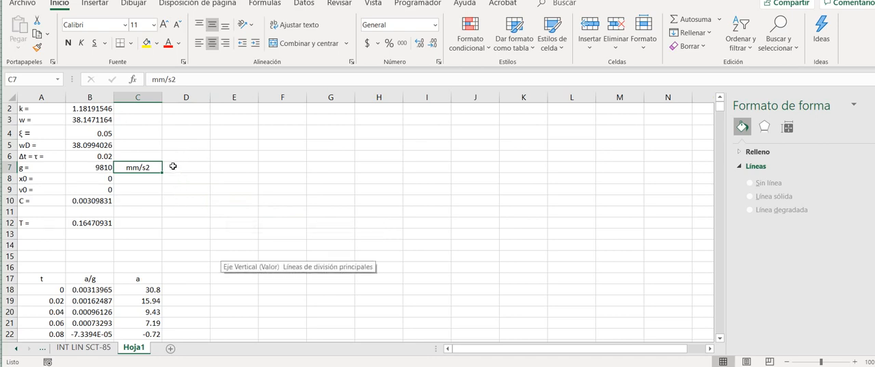
pyautogui.hotkey('ctrl', 'z')
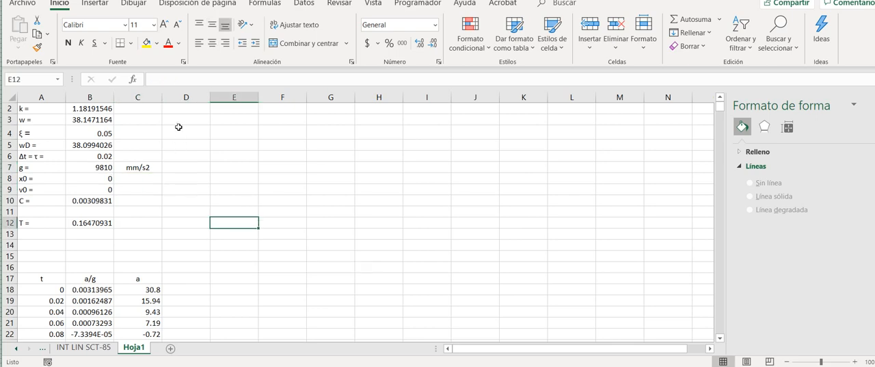
# - Enter the unit ton-s2/mm in cell C2
pyautogui.press('Up')
pyautogui.press('Up')
pyautogui.press('Up')
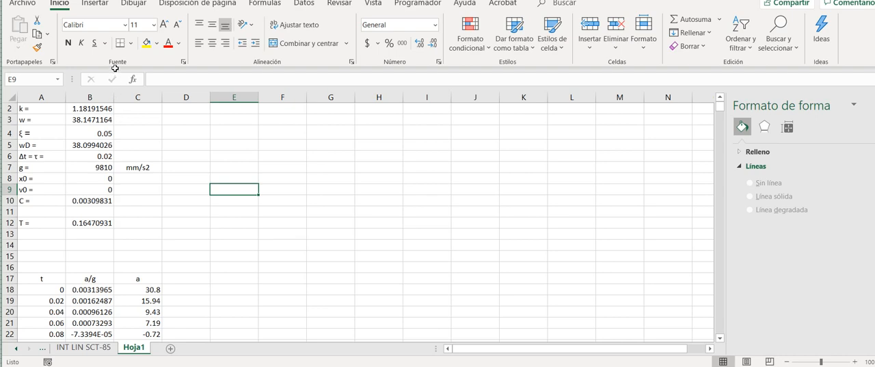
pyautogui.click(120, 108)
pyautogui.write('ton')
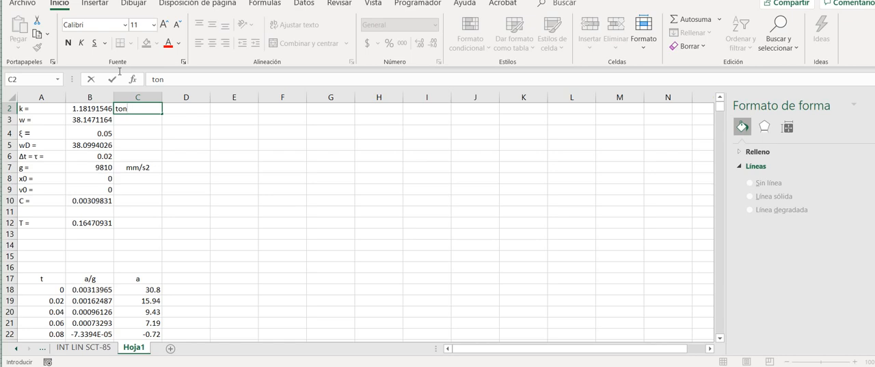
pyautogui.write('-s2/mm')
pyautogui.press('Return')
pyautogui.press('Up')
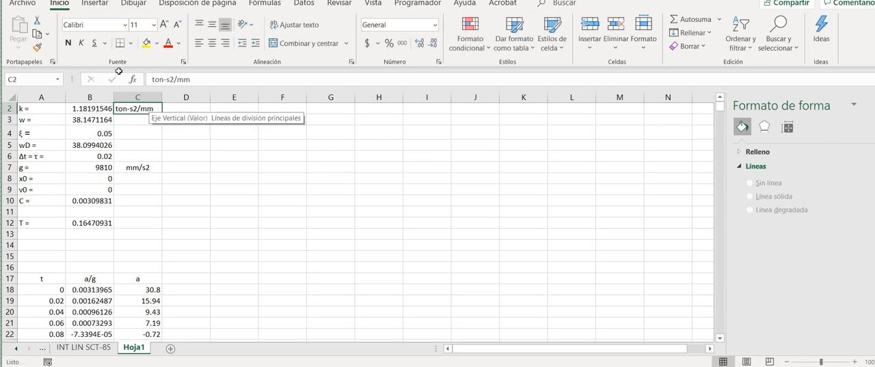
# - Move the ton-s2/mm unit from C2 to C1, beside the value of m
pyautogui.press('Up')
pyautogui.press('Down')
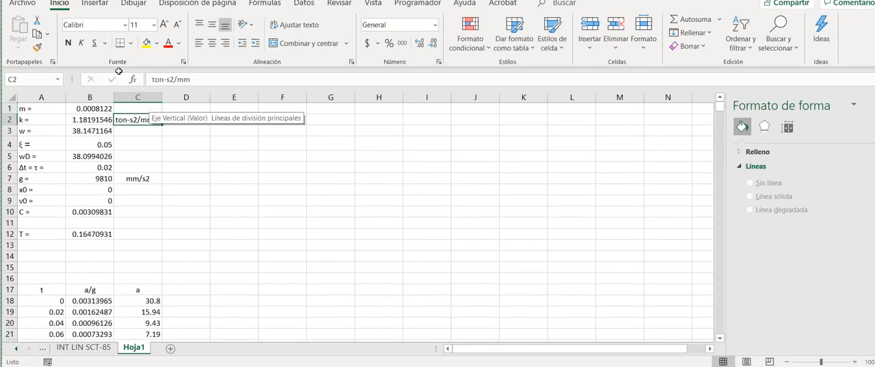
pyautogui.hotkey('ctrl', 'x')
pyautogui.press('Up')
pyautogui.hotkey('ctrl', 'v')
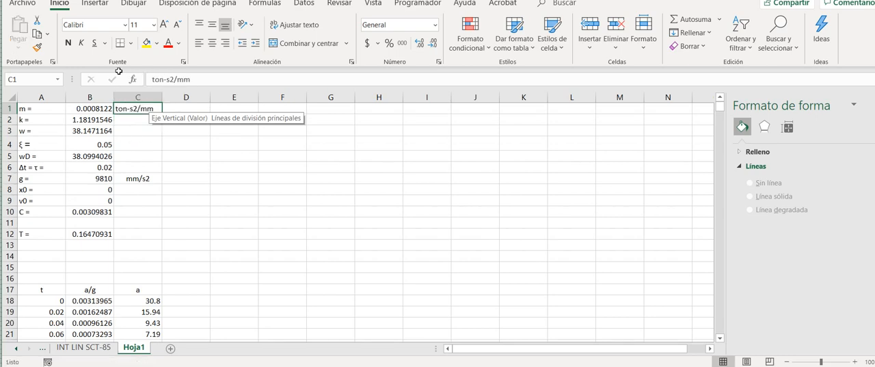
# - Enter the units ton/mm for k in cell C2 and rad/s for w in cell C3
pyautogui.press('Down')
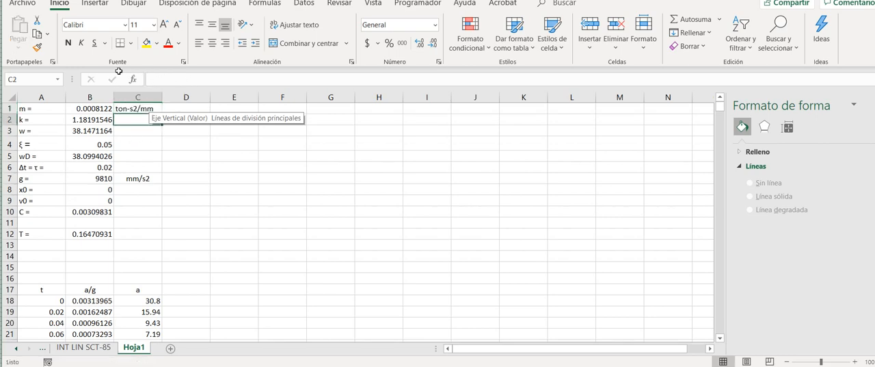
pyautogui.write('ton/mm')
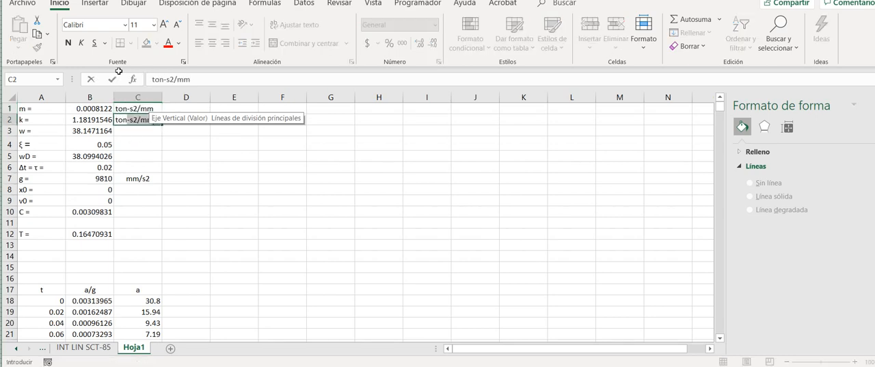
pyautogui.press('Return')
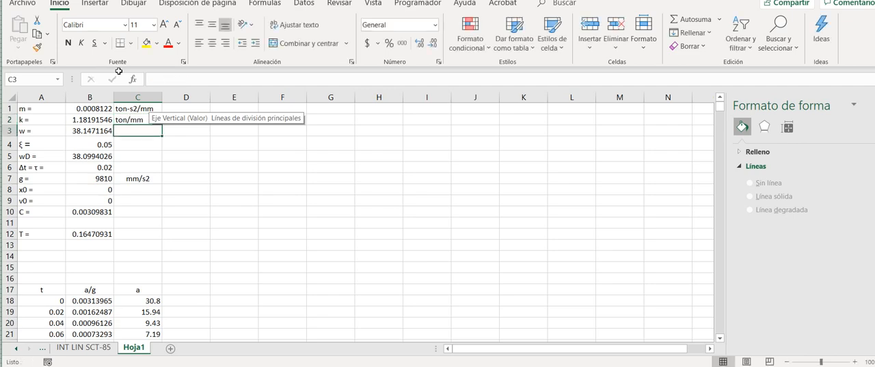
pyautogui.write('rad/')
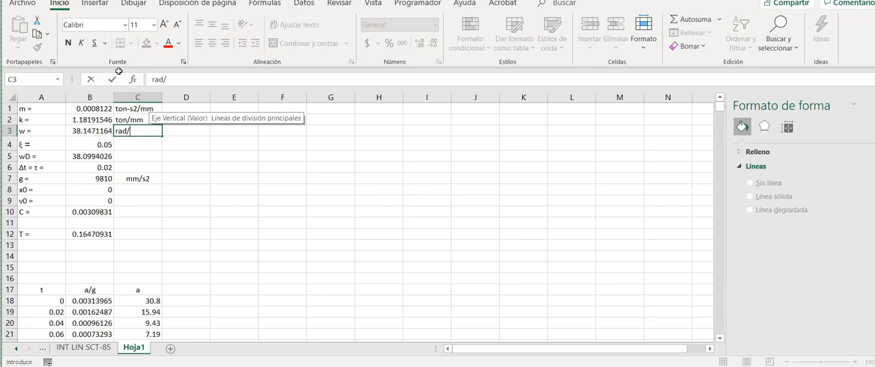
pyautogui.write('s')
pyautogui.press('Return')
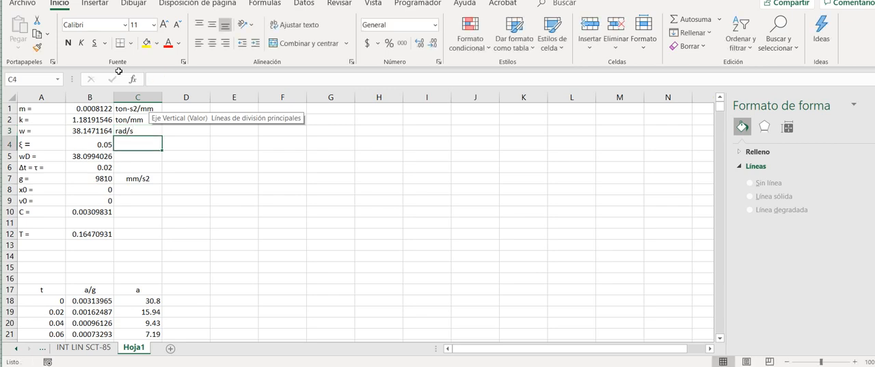
# - Fill cell C4 beside ξ with slashes (///////) to mark the damping ratio as dimensionless
pyautogui.press('alt')
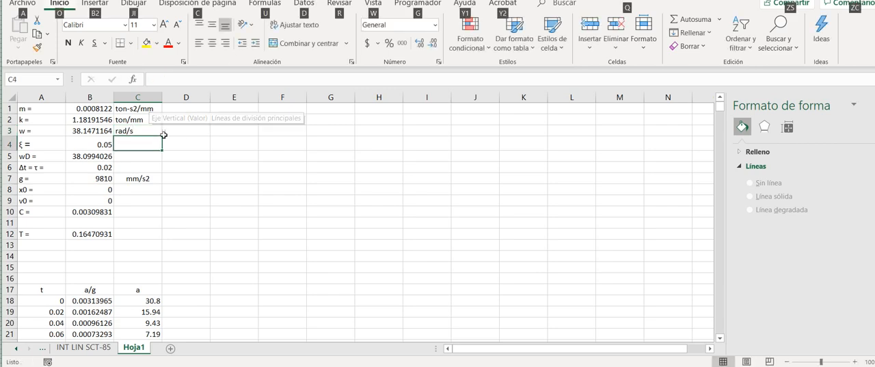
pyautogui.click(138, 142)
pyautogui.click(158, 80)
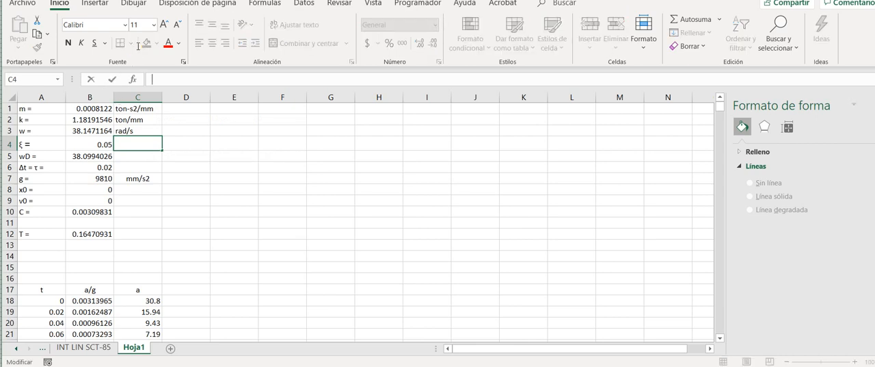
pyautogui.write('///////')
pyautogui.press('Return')
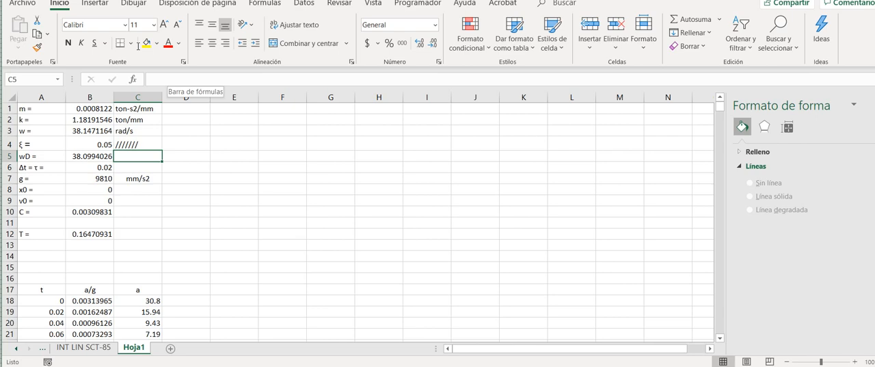
# - Enter the units rad/s for wD in cell C5 and s for Δt in cell C6
pyautogui.write('1')
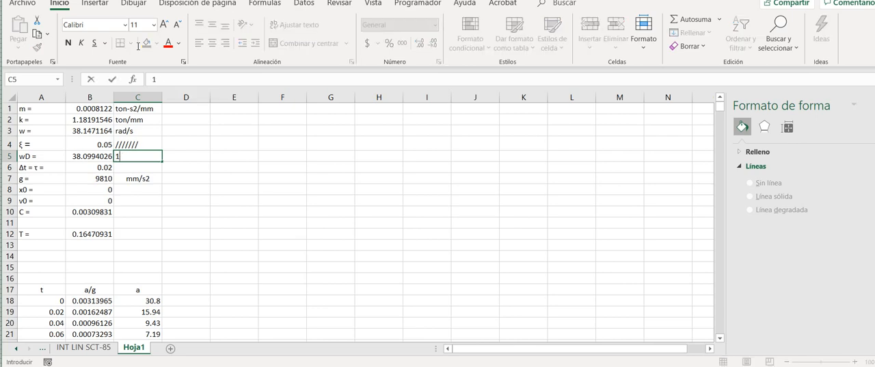
pyautogui.press('BackSpace')
pyautogui.write('rad/s')
pyautogui.press('Return')
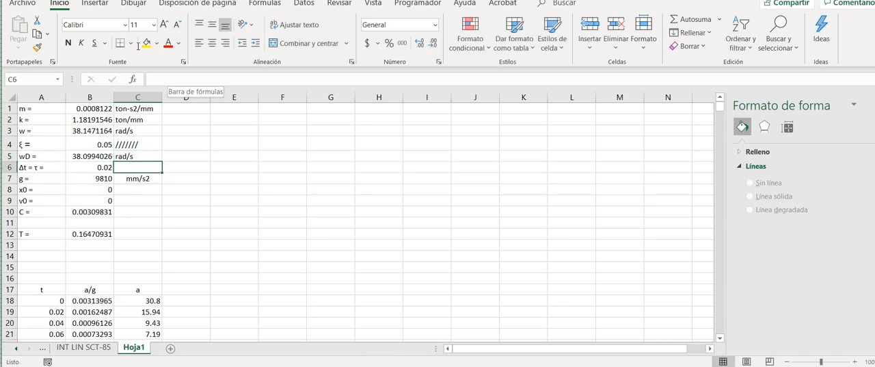
pyautogui.write('s')
pyautogui.press('Return')
pyautogui.press('Return')
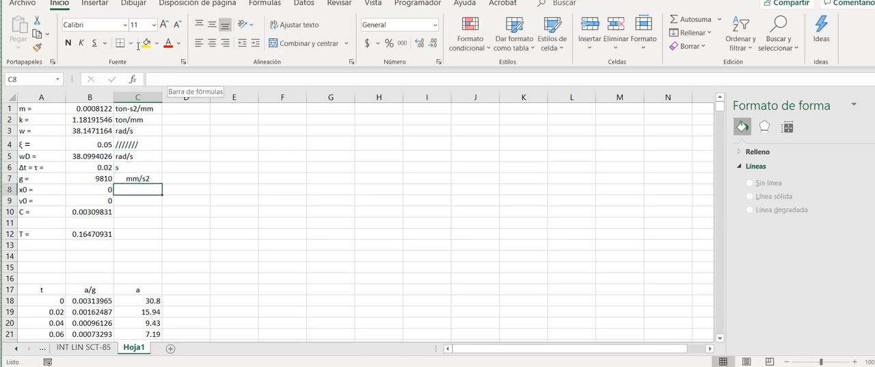
# - Enter the unit mm for the initial displacement x0 in cell C8
pyautogui.press('Left')
pyautogui.press('Right')
pyautogui.write('mm')
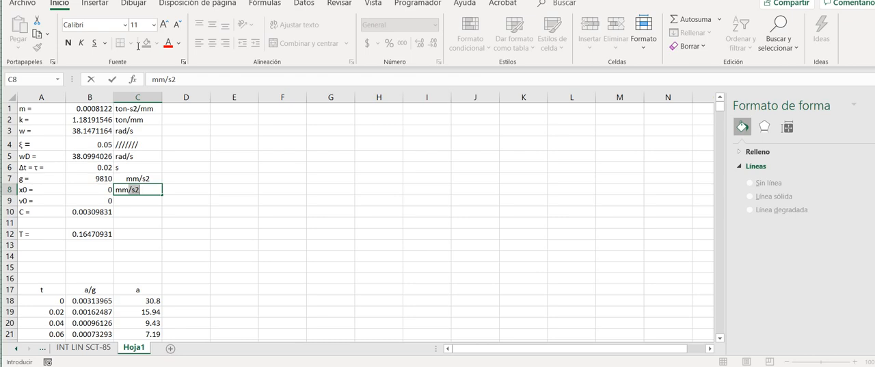
pyautogui.press('Return')
pyautogui.press('Down')
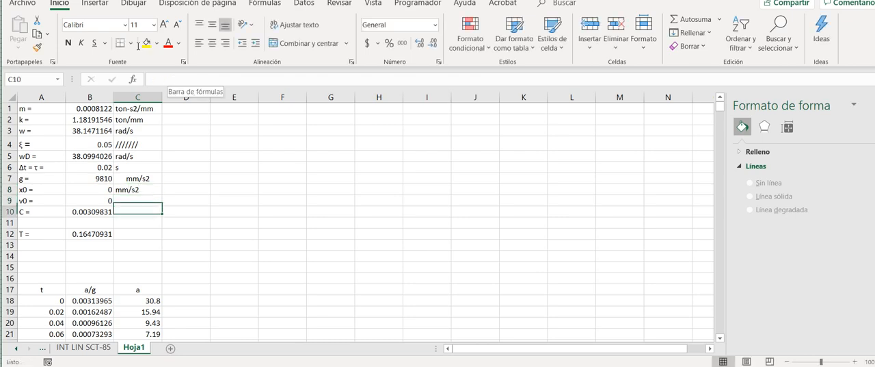
pyautogui.press('Up')
pyautogui.press('Up')
pyautogui.press('F2')
pyautogui.press('BackSpace')
pyautogui.press('BackSpace')
pyautogui.press('BackSpace')
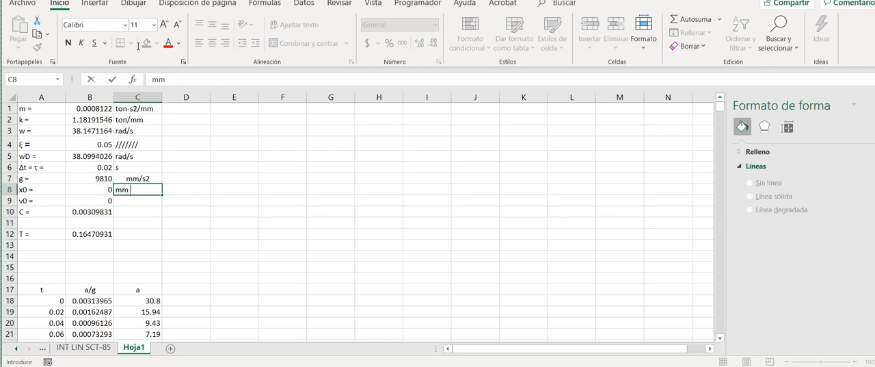
pyautogui.press('Return')
# - Enter the unit mm/s for the initial velocity v0 in cell C9
pyautogui.write('m')
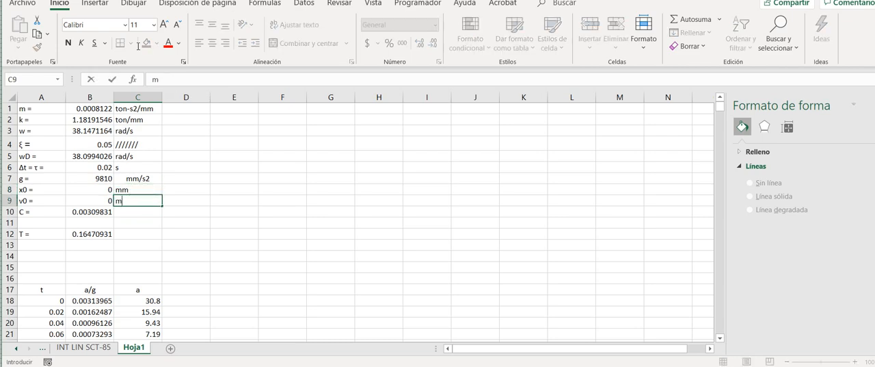
pyautogui.write('m/s')
pyautogui.press('Return')
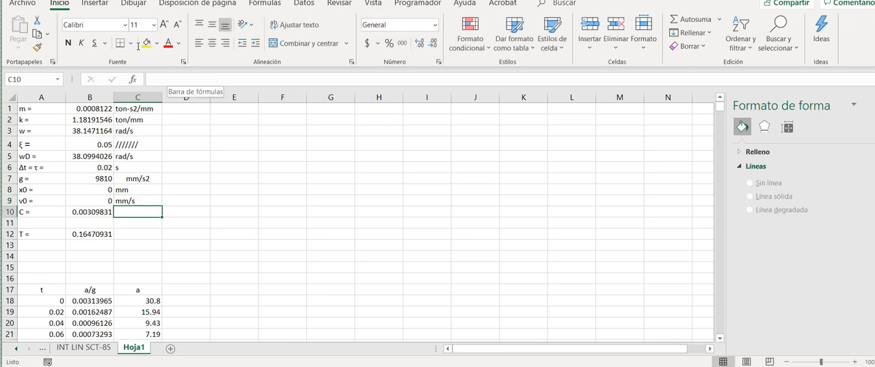
# - Start an ink equation in an enlarged math input window and handwrite the damping expression C = 2ξωm
pyautogui.press('Left')
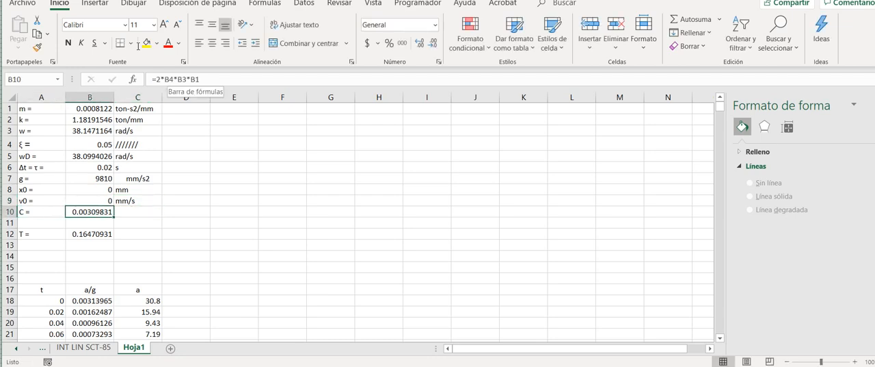
pyautogui.hotkey('alt', 'Tab')
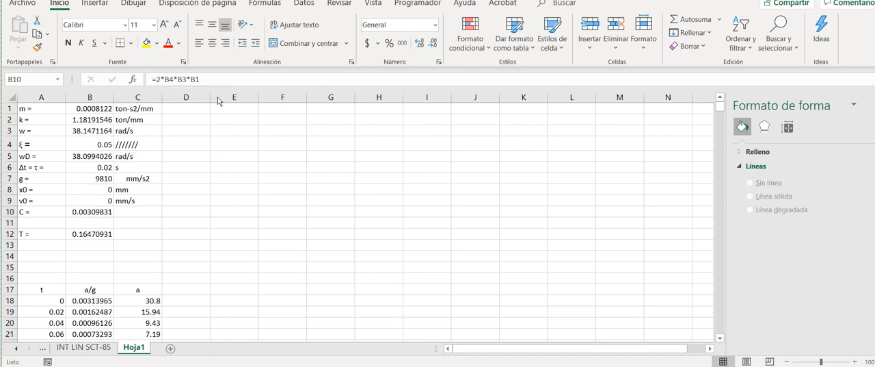
pyautogui.click(255, 145)
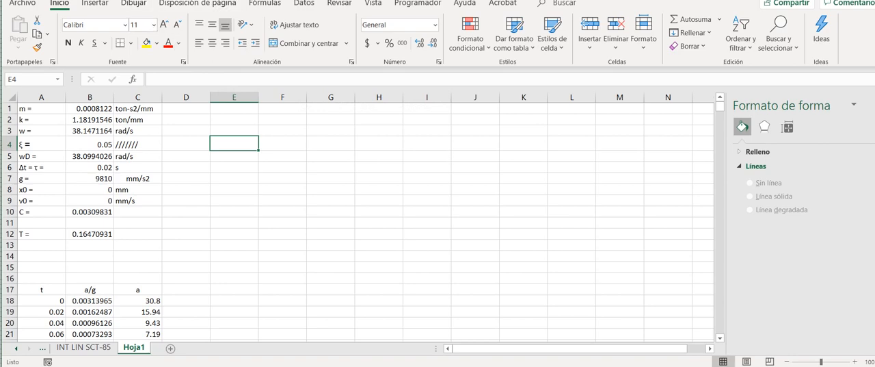
pyautogui.click(205, 1)
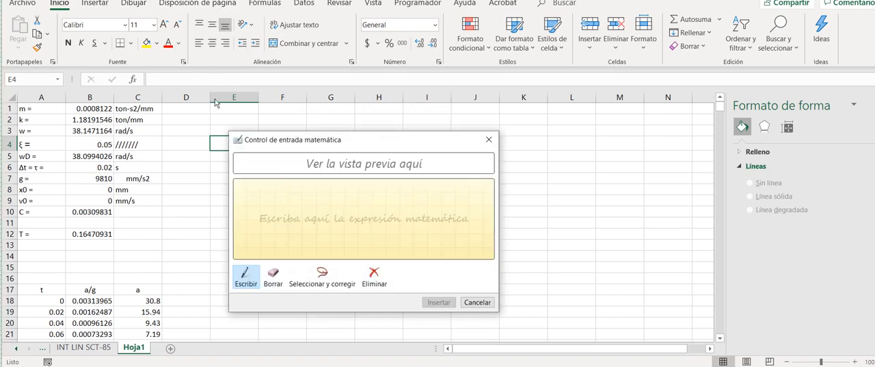
pyautogui.moveTo(280, 141); pyautogui.dragTo(140, 0)
pyautogui.moveTo(287, 115); pyautogui.dragTo(544, 226)
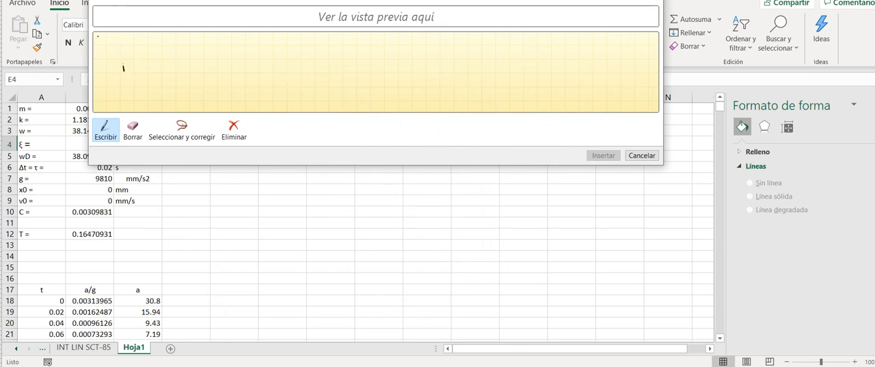
pyautogui.moveTo(123, 63)
pyautogui.mouseDown()
pyautogui.moveTo(124, 80)
pyautogui.moveTo(141, 69)
pyautogui.mouseUp()
pyautogui.moveTo(129, 77)
pyautogui.mouseDown()
pyautogui.moveTo(162, 82)
pyautogui.moveTo(175, 95)
pyautogui.mouseUp()
pyautogui.moveTo(190, 68); pyautogui.dragTo(232, 86)
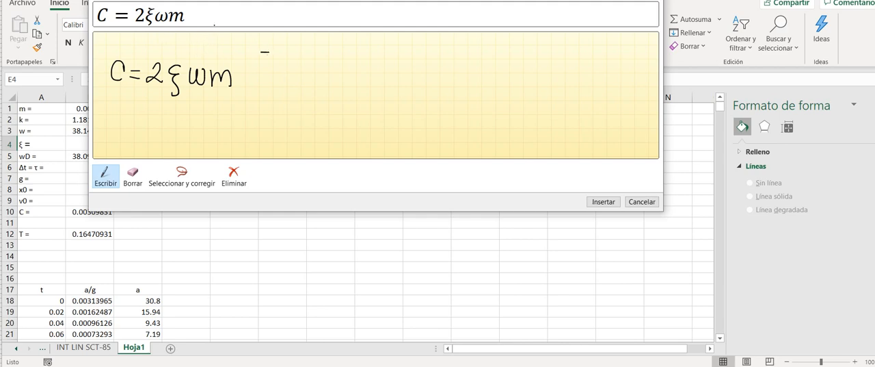
# - Handwrite the bracketed units [1/s (ton s²/mm)] after the damping expression
pyautogui.moveTo(260, 50)
pyautogui.mouseDown()
pyautogui.moveTo(253, 130)
pyautogui.moveTo(270, 127)
pyautogui.mouseUp()
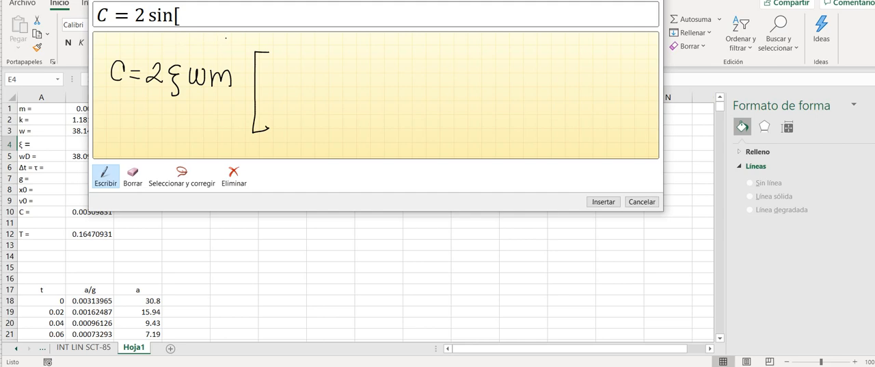
pyautogui.moveTo(285, 62)
pyautogui.mouseDown()
pyautogui.moveTo(297, 86)
pyautogui.moveTo(275, 112)
pyautogui.mouseUp()
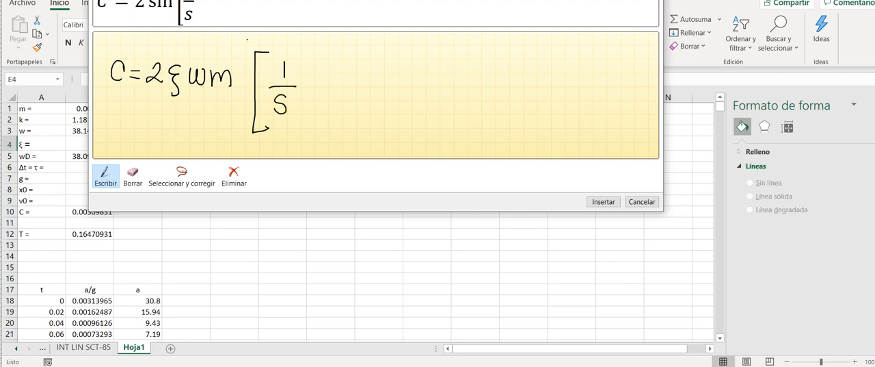
pyautogui.moveTo(316, 56)
pyautogui.mouseDown()
pyautogui.moveTo(306, 99)
pyautogui.moveTo(315, 127)
pyautogui.mouseUp()
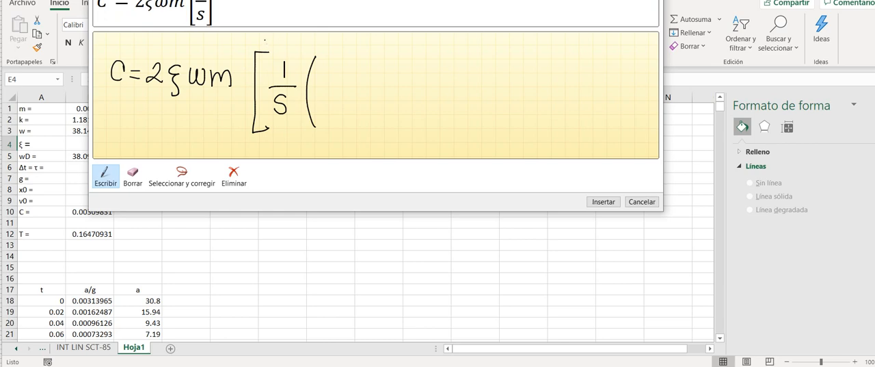
pyautogui.moveTo(331, 67); pyautogui.dragTo(334, 85)
pyautogui.moveTo(324, 75); pyautogui.dragTo(343, 77)
pyautogui.moveTo(348, 76); pyautogui.dragTo(365, 85)
pyautogui.moveTo(372, 60); pyautogui.dragTo(381, 70)
pyautogui.moveTo(323, 89); pyautogui.dragTo(385, 88)
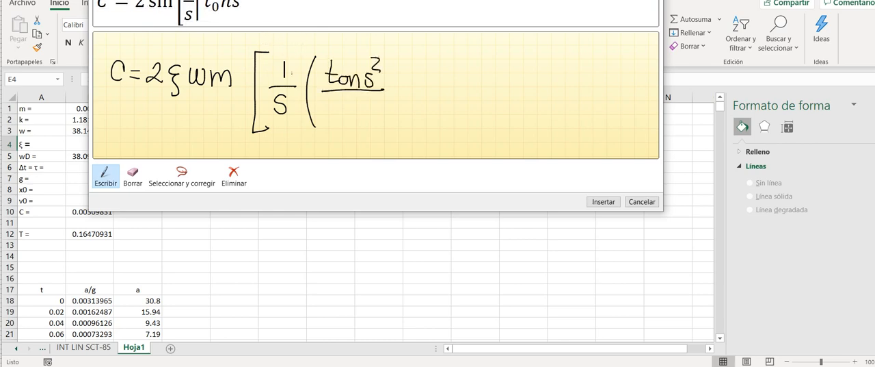
pyautogui.moveTo(331, 118); pyautogui.dragTo(367, 119)
pyautogui.moveTo(392, 81); pyautogui.dragTo(384, 119)
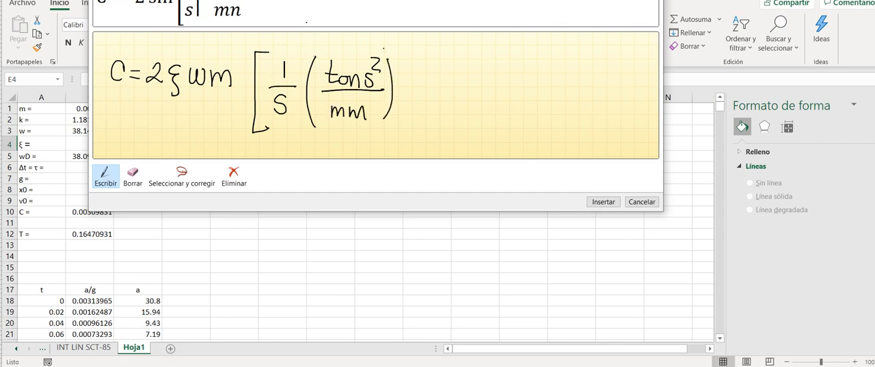
pyautogui.moveTo(388, 50); pyautogui.dragTo(387, 129)
# - Handwrite the simplified units = [ton s/mm] after the brackets and scribble over C = 2ξωm
pyautogui.moveTo(420, 79); pyautogui.dragTo(430, 78)
pyautogui.moveTo(415, 89); pyautogui.dragTo(427, 88)
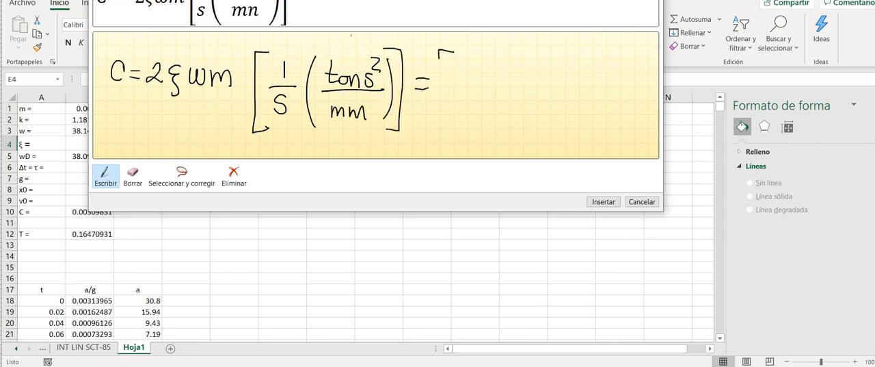
pyautogui.moveTo(440, 52); pyautogui.dragTo(457, 133)
pyautogui.moveTo(106, 65)
pyautogui.mouseDown()
pyautogui.moveTo(209, 82)
pyautogui.moveTo(236, 75)
pyautogui.mouseUp()
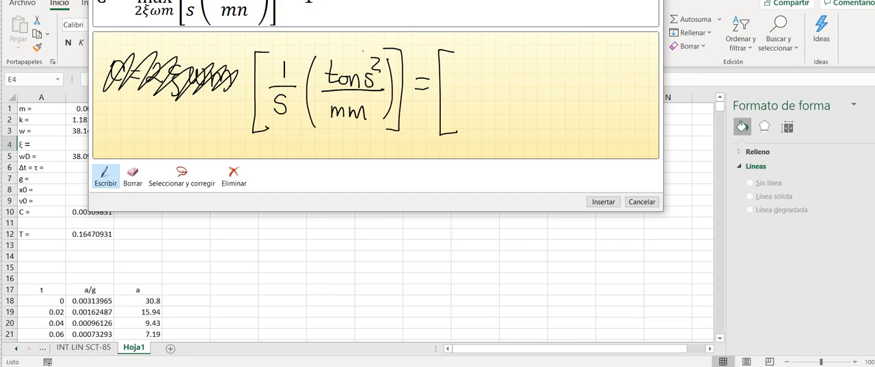
pyautogui.moveTo(476, 73); pyautogui.dragTo(471, 74)
pyautogui.moveTo(482, 70)
pyautogui.mouseDown()
pyautogui.moveTo(491, 81)
pyautogui.moveTo(510, 80)
pyautogui.mouseUp()
pyautogui.moveTo(457, 89); pyautogui.dragTo(522, 87)
pyautogui.moveTo(473, 106)
pyautogui.mouseDown()
pyautogui.moveTo(477, 119)
pyautogui.moveTo(513, 119)
pyautogui.mouseUp()
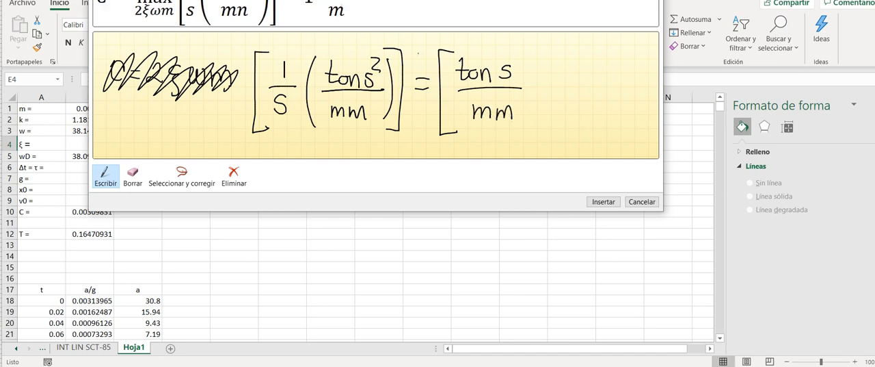
pyautogui.moveTo(511, 43)
pyautogui.mouseDown()
pyautogui.moveTo(537, 130)
pyautogui.moveTo(517, 139)
pyautogui.mouseUp()
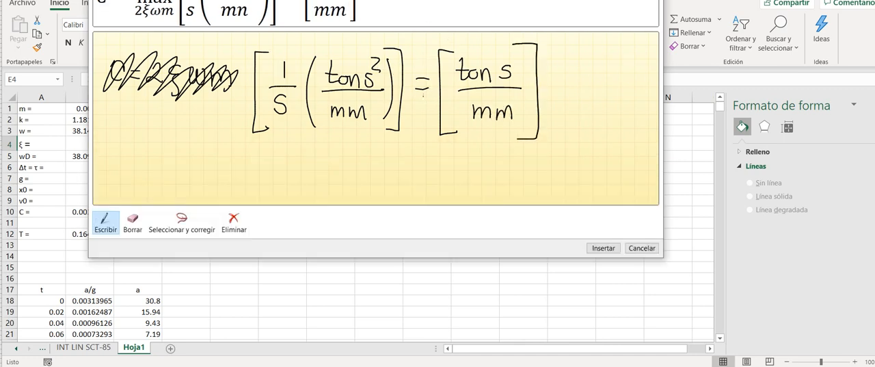
# - Handwrite C [ton/mm · s] = on a second line of the ink equation
pyautogui.moveTo(195, 158); pyautogui.dragTo(197, 178)
pyautogui.moveTo(231, 136)
pyautogui.mouseDown()
pyautogui.moveTo(216, 178)
pyautogui.moveTo(238, 203)
pyautogui.mouseUp()
pyautogui.moveTo(249, 143); pyautogui.dragTo(256, 162)
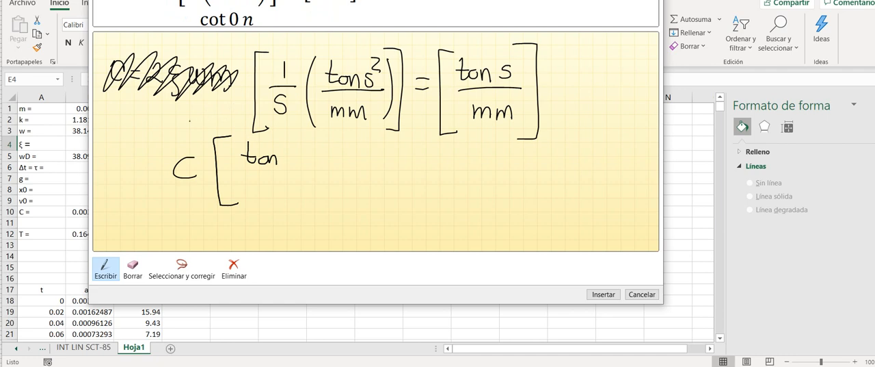
pyautogui.moveTo(237, 171); pyautogui.dragTo(287, 171)
pyautogui.moveTo(253, 181)
pyautogui.mouseDown()
pyautogui.moveTo(253, 192)
pyautogui.moveTo(285, 191)
pyautogui.mouseUp()
pyautogui.moveTo(298, 167); pyautogui.dragTo(308, 175)
pyautogui.moveTo(303, 143)
pyautogui.mouseDown()
pyautogui.moveTo(323, 192)
pyautogui.moveTo(317, 201)
pyautogui.mouseUp()
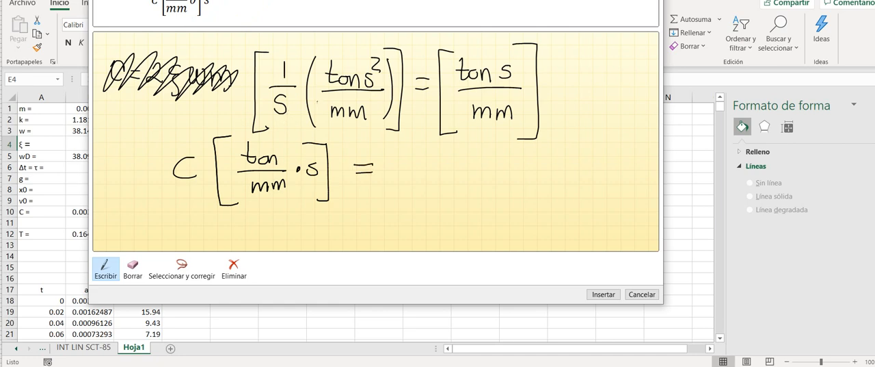
# - Handwrite the force-over-velocity ratio [F/ẋ] after the equals sign and close the ink equation without inserting it
pyautogui.moveTo(404, 144); pyautogui.dragTo(390, 208)
pyautogui.moveTo(411, 156); pyautogui.dragTo(425, 155)
pyautogui.moveTo(402, 172); pyautogui.dragTo(441, 172)
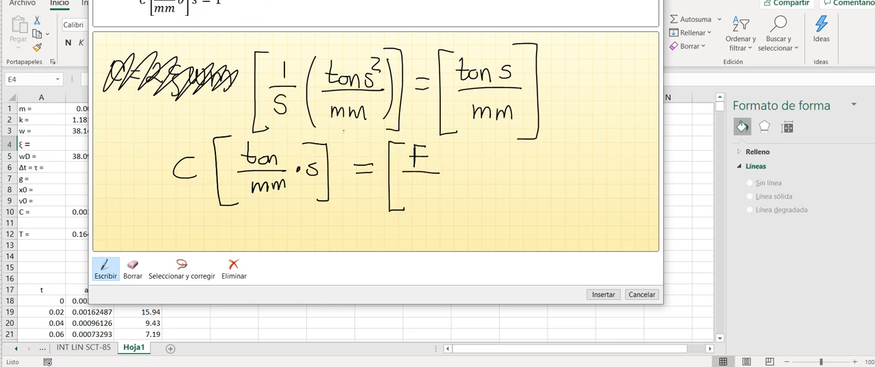
pyautogui.moveTo(410, 190); pyautogui.dragTo(427, 206)
pyautogui.moveTo(427, 186); pyautogui.dragTo(411, 206)
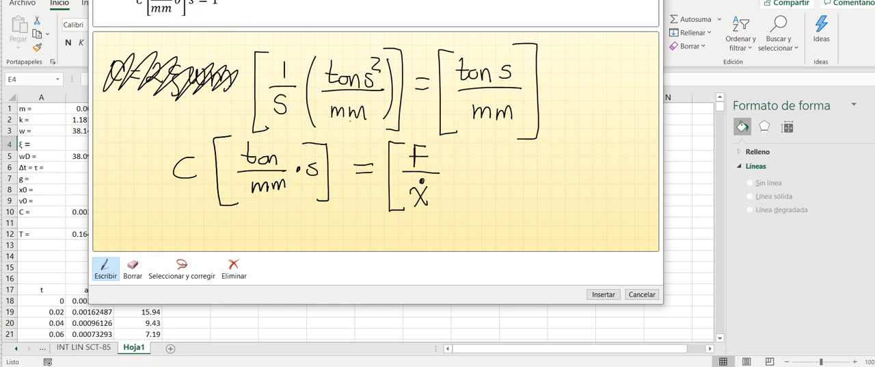
pyautogui.moveTo(439, 143); pyautogui.dragTo(436, 208)
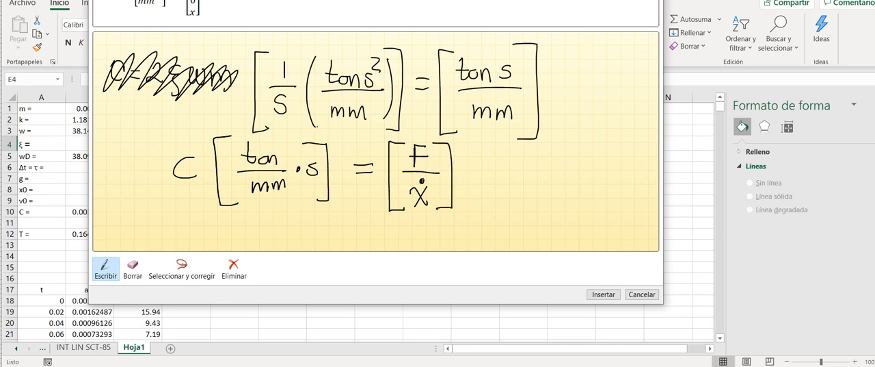
pyautogui.press('Escape')
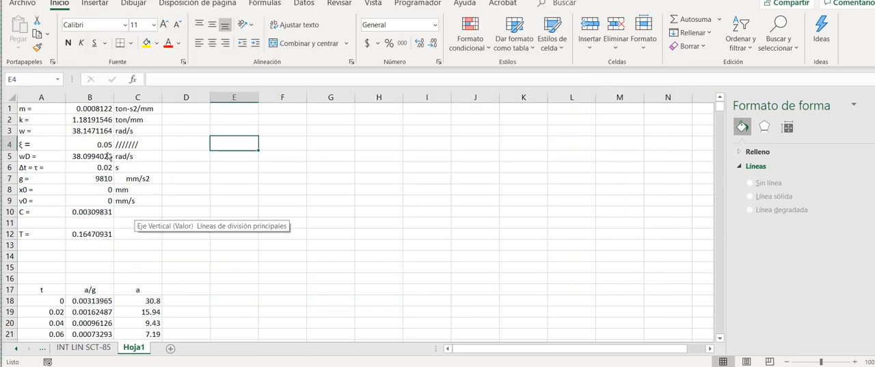
# - Enter the unit ton-s/mm for the damping coefficient C in cell C10
pyautogui.click(133, 210)
pyautogui.write('to')
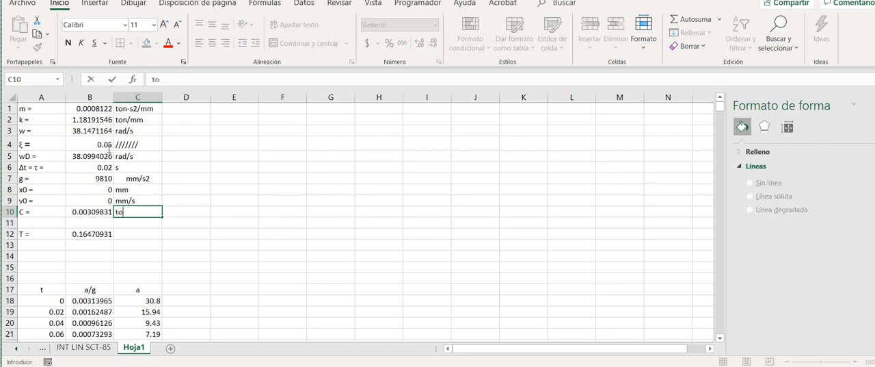
pyautogui.write('n-')
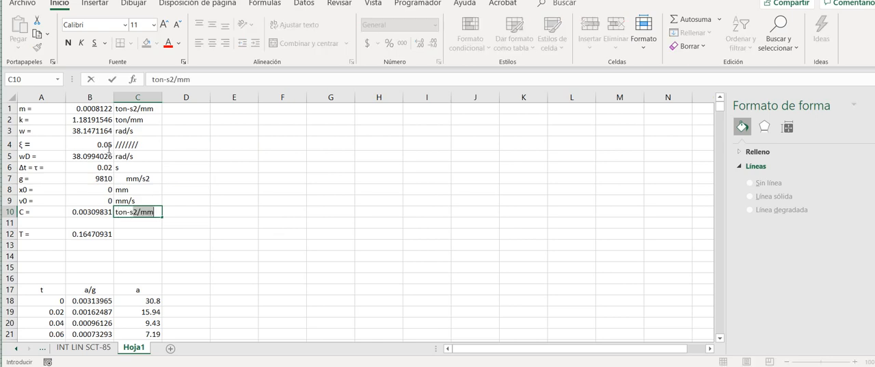
pyautogui.write('s/mm')
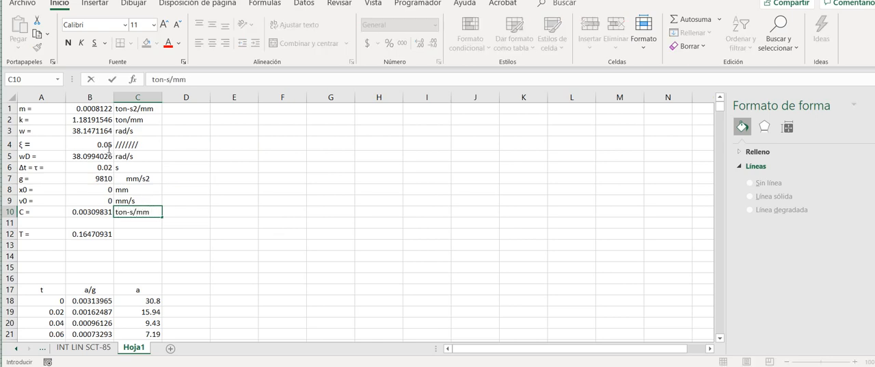
pyautogui.press('Return')
pyautogui.press('Return')
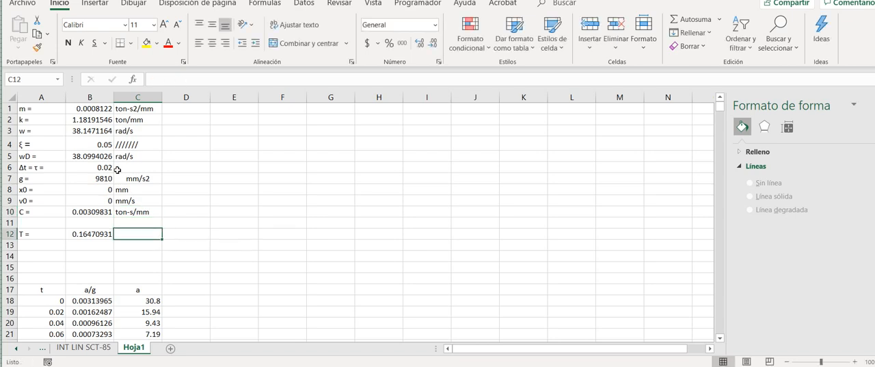
# - Enter the unit s for the period T in cell C12
pyautogui.write('s')
pyautogui.click(234, 211)
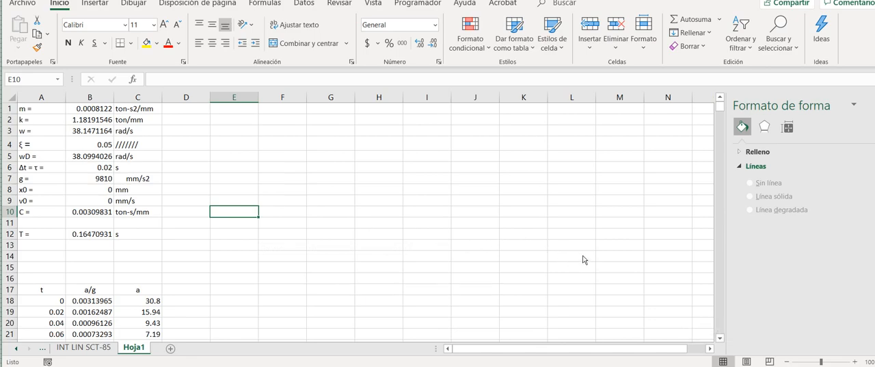
# - Examine the acceleration formula in cell C18 and the cells it references
pyautogui.scroll(-2, 576, 259)
pyautogui.scroll(-2, 576, 260)
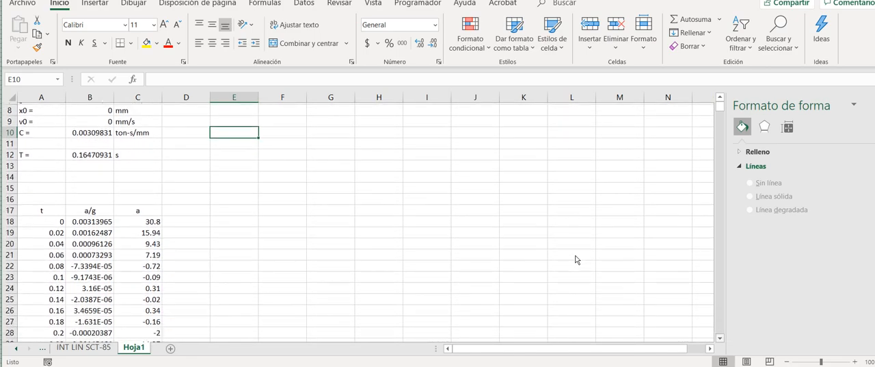
pyautogui.click(137, 209)
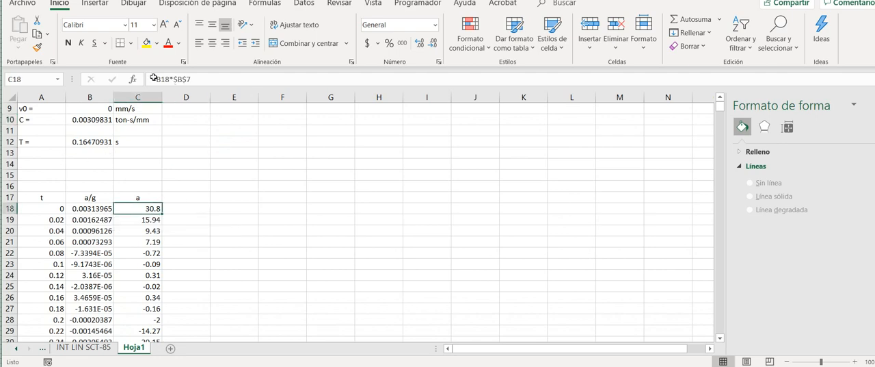
pyautogui.press('F2')
pyautogui.scroll(2, 566, 69)
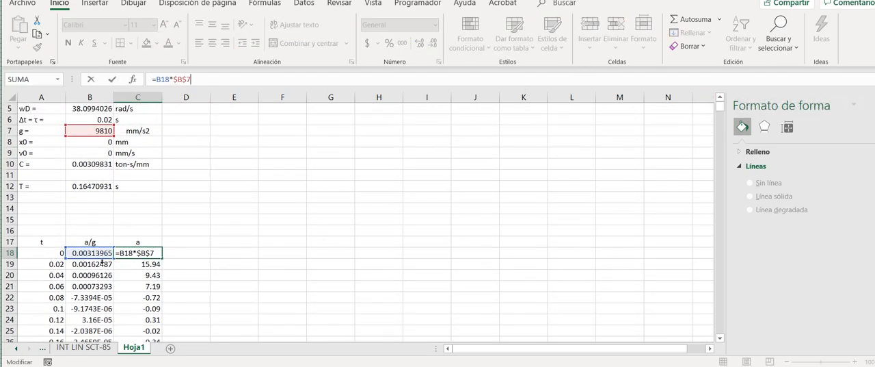
pyautogui.press('Escape')
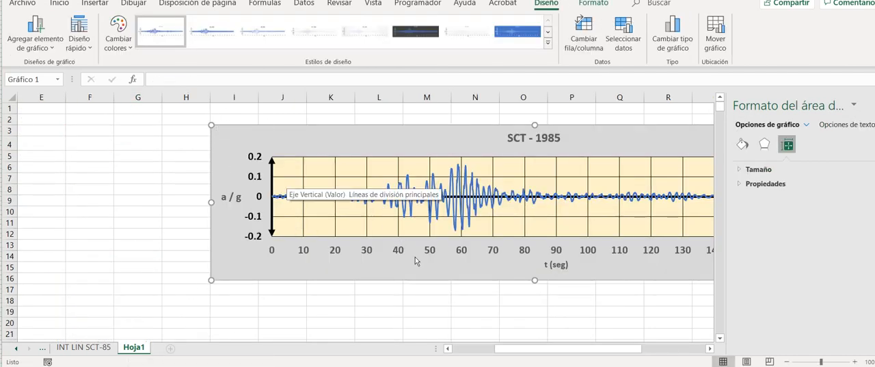
# - Examine the SCT-1985 acceleration chart along its time axis
pyautogui.hscroll(2, 429, 264)
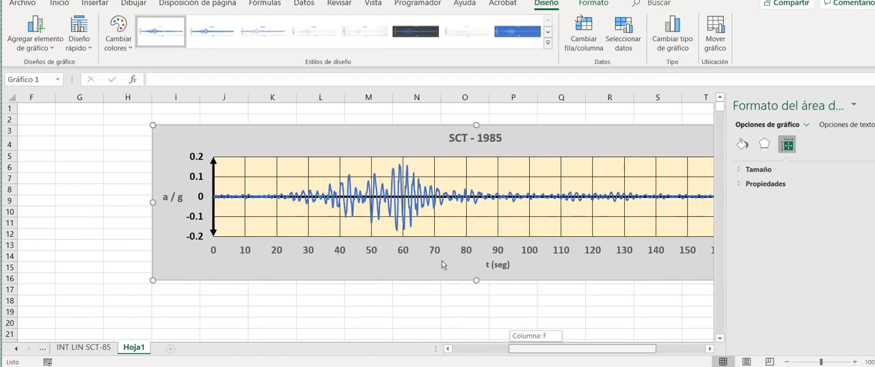
pyautogui.hscroll(1, 441, 264)
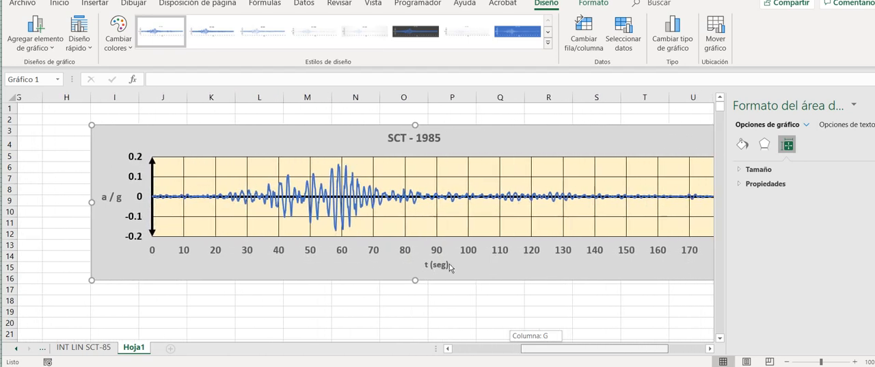
pyautogui.hscroll(-1, 450, 267)
pyautogui.hscroll(-6, 447, 267)
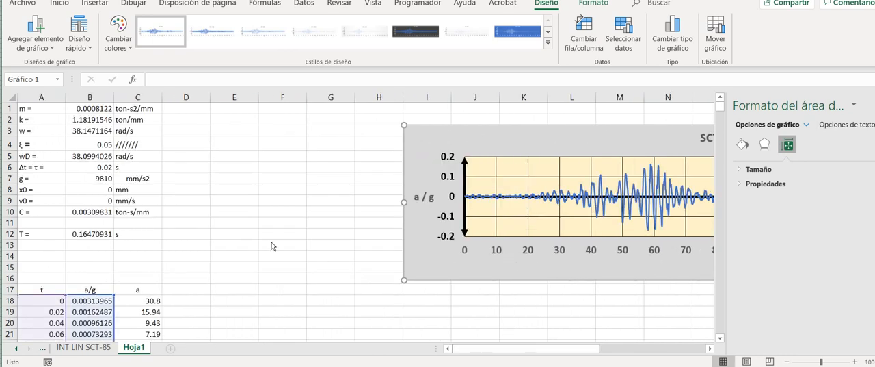
# - Check the formula in C18 again and look through the acceleration values listed in column C
pyautogui.press('Escape')
pyautogui.press('F2')
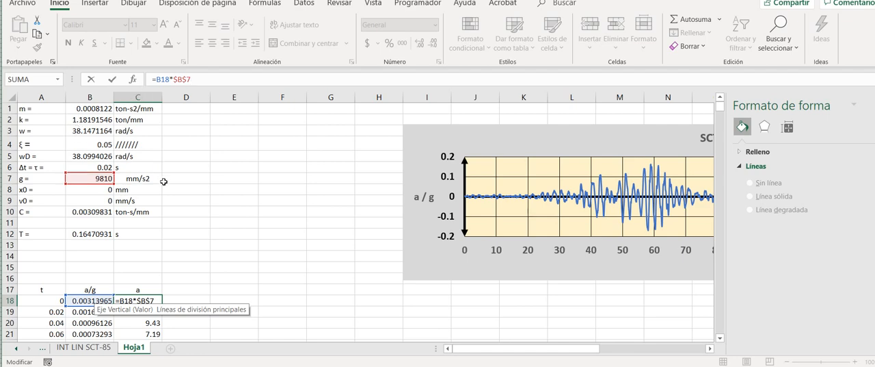
pyautogui.press('Escape')
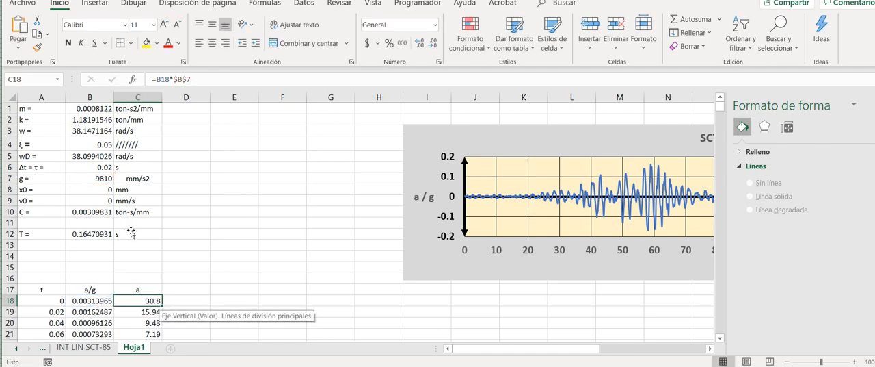
pyautogui.hotkey('ctrl', 'shift', 'Down')
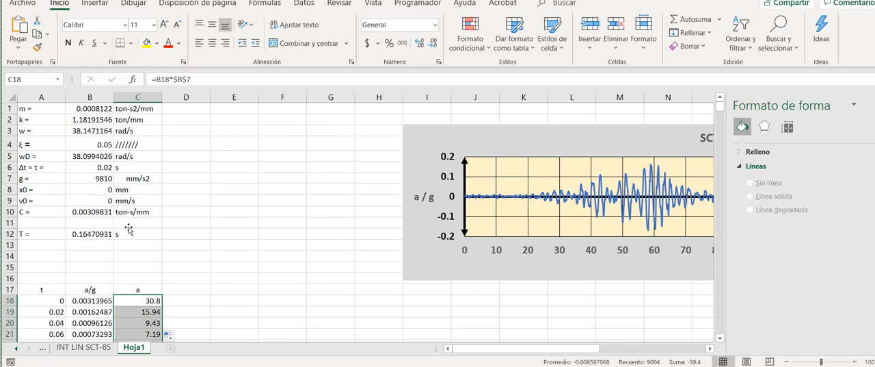
pyautogui.click(186, 289)
pyautogui.moveTo(146, 300); pyautogui.dragTo(144, 365)
pyautogui.moveTo(115, 280); pyautogui.dragTo(117, 62)
pyautogui.click(186, 175)
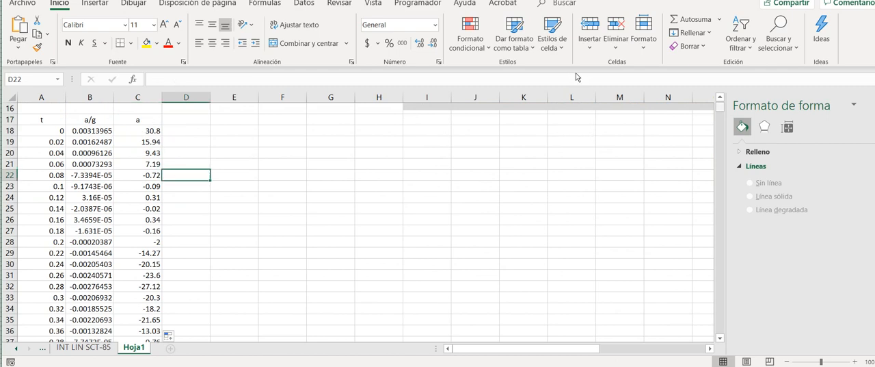
pyautogui.scroll(5, 577, 74)
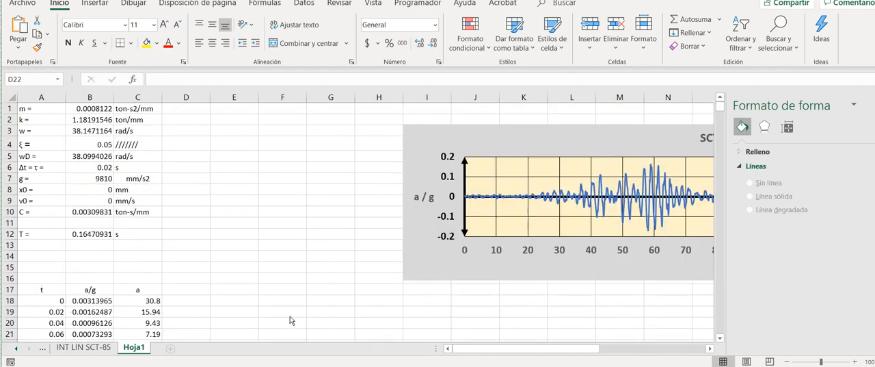
# - Switch to the handwritten notes and frame section 1) Cálculos iniciales with a blue rectangle
pyautogui.click(362, 321)
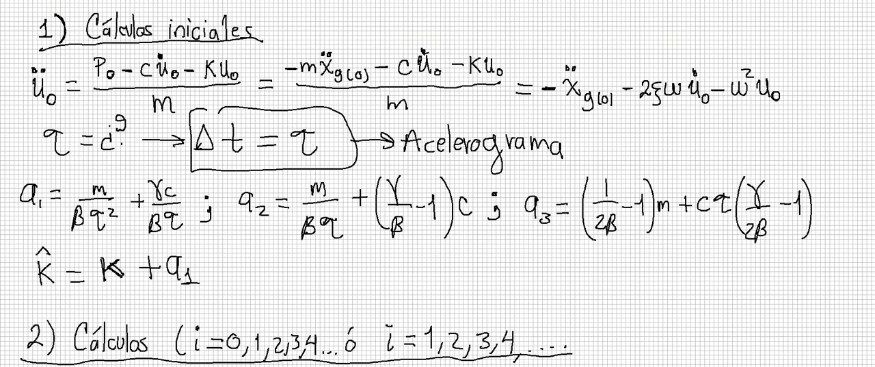
pyautogui.moveTo(11, 4)
pyautogui.mouseDown()
pyautogui.moveTo(100, 288)
pyautogui.moveTo(295, 289)
pyautogui.moveTo(824, 264)
pyautogui.moveTo(840, 315)
pyautogui.mouseUp()
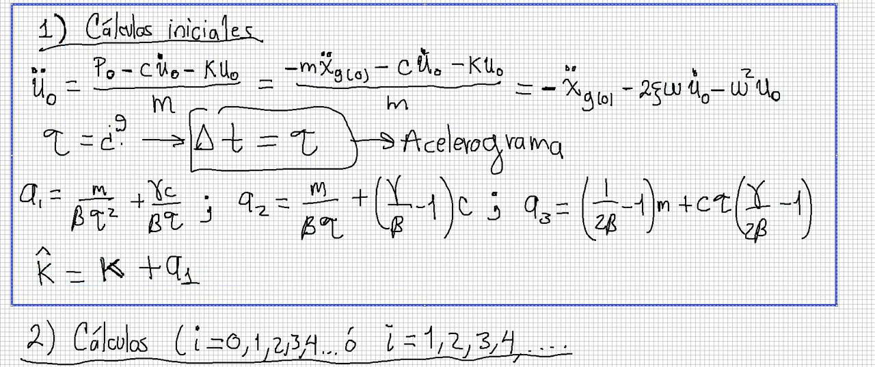
pyautogui.press('Escape')
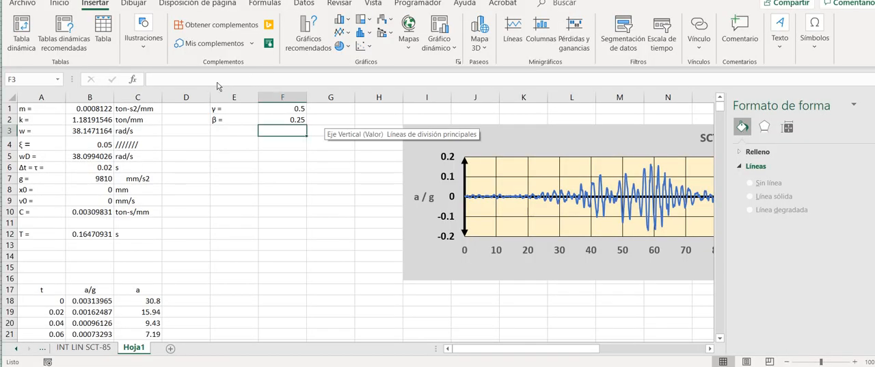
# - Review the γ and β entries in cells E1:F2 and the formula behind β in F2
pyautogui.moveTo(238, 109); pyautogui.dragTo(283, 109)
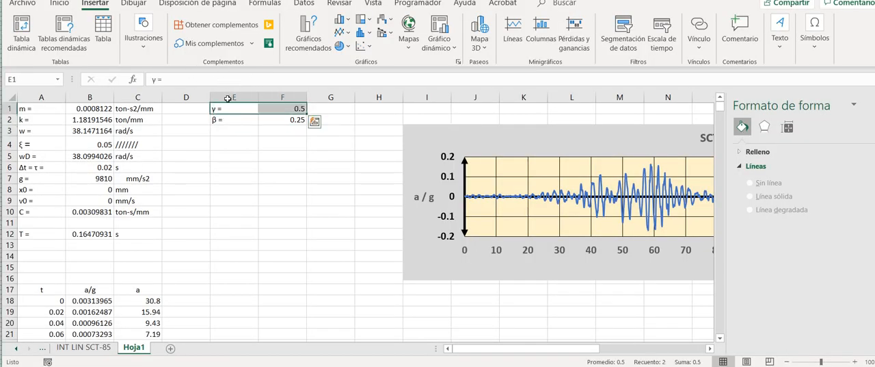
pyautogui.click(283, 140)
pyautogui.moveTo(234, 119); pyautogui.dragTo(283, 120)
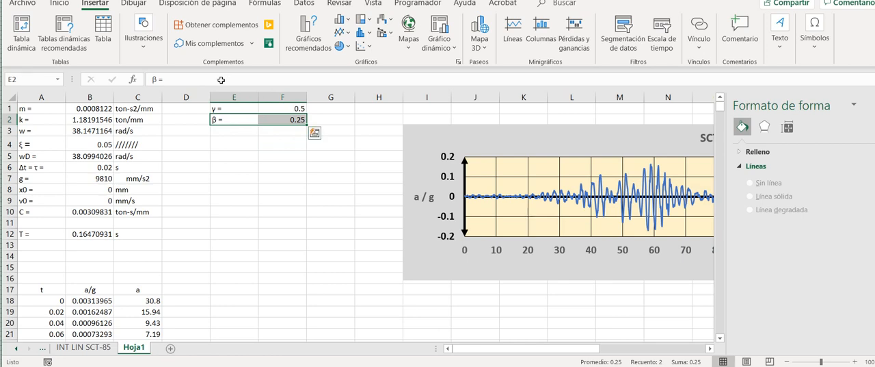
pyautogui.click(284, 119)
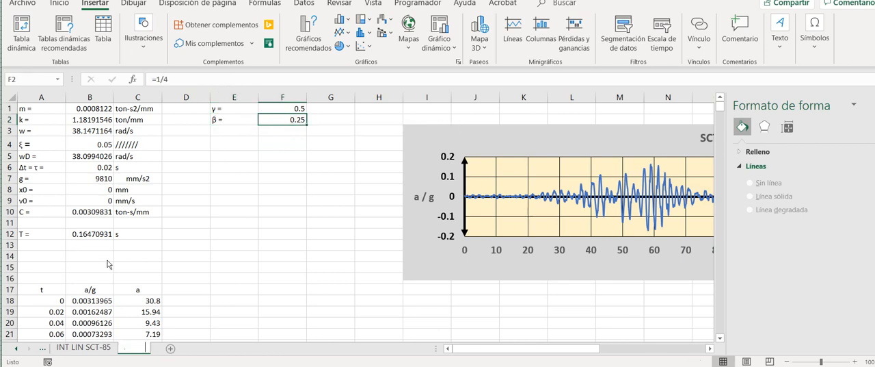
# - Rename the Hoja1 worksheet as Acel. Prom
pyautogui.doubleClick(134, 346)
pyautogui.write('A')
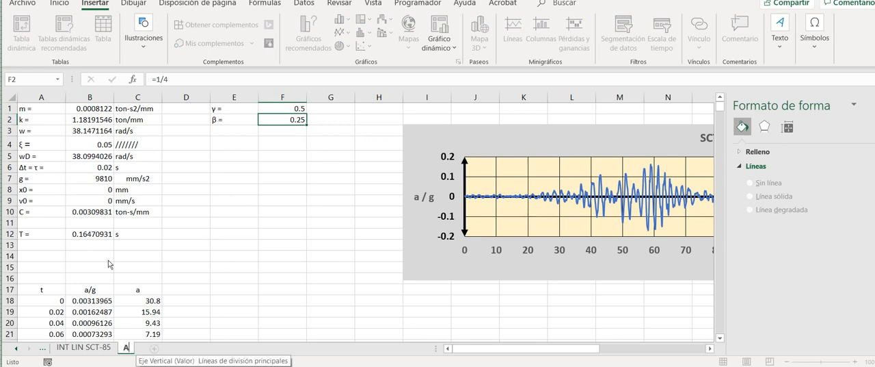
pyautogui.write('cel')
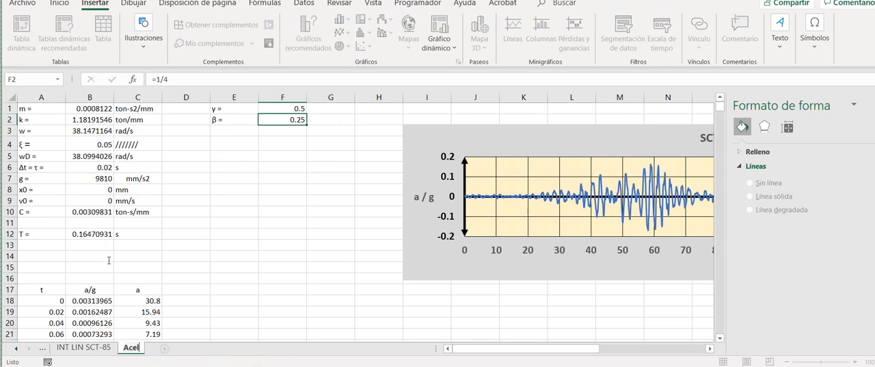
pyautogui.write('. prom')
pyautogui.press('BackSpace')
pyautogui.press('BackSpace')
pyautogui.press('BackSpace')
pyautogui.press('BackSpace')
pyautogui.write('Prm')
pyautogui.press('Left')
pyautogui.press('Left')
pyautogui.write('o')
pyautogui.press('Return')
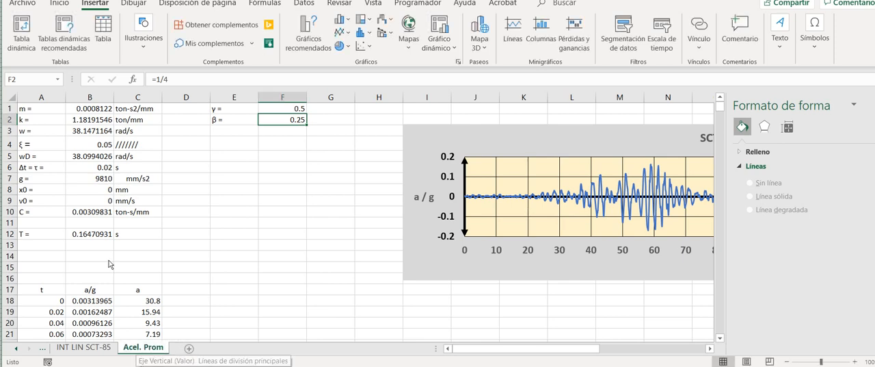
# - Enter the label a1 = in cell E4, below the γ and β parameters
pyautogui.press('Down')
pyautogui.press('Down')
pyautogui.press('Left')
pyautogui.write('a1')
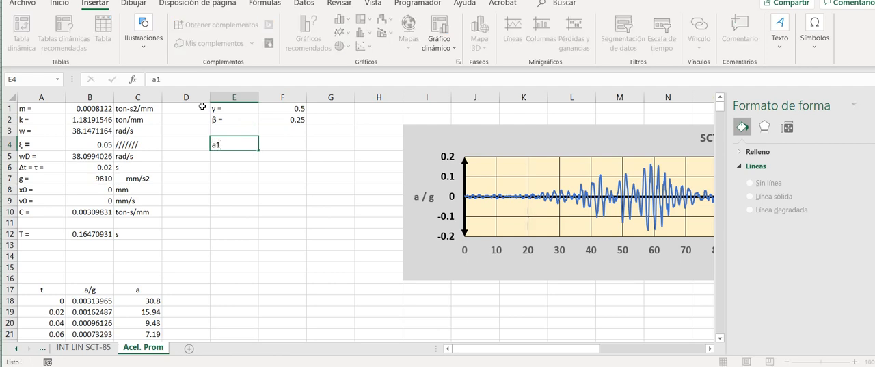
pyautogui.press('BackSpace')
pyautogui.write('2')
pyautogui.write(' =')
pyautogui.press('Return')
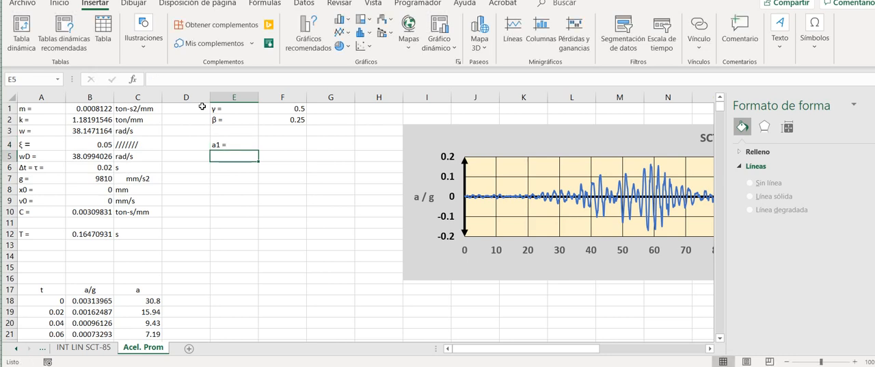
# - Enter the labels a2 =, a3 = and a4 = in cells E5 to E7
pyautogui.write('a2 =')
pyautogui.press('Return')
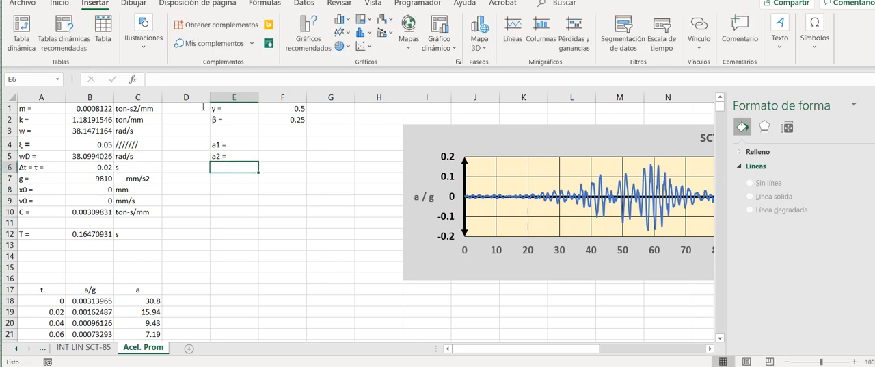
pyautogui.write('a3 =')
pyautogui.press('Return')
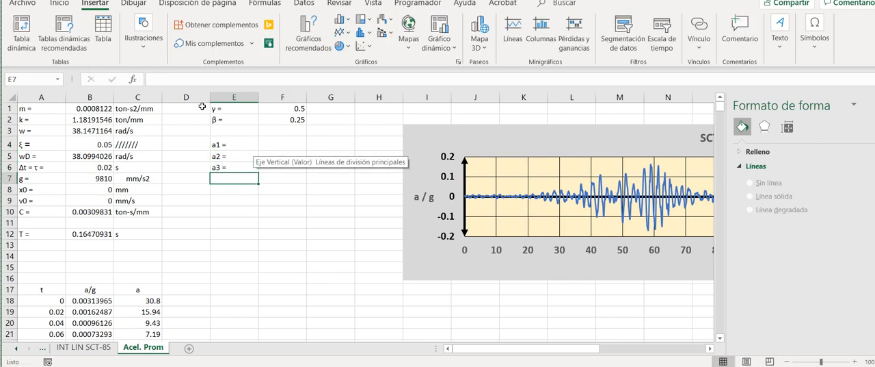
pyautogui.write('a4 =')
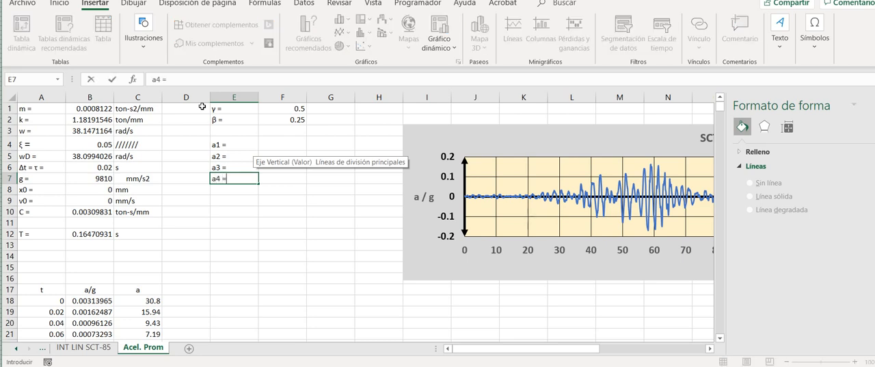
pyautogui.press('Return')
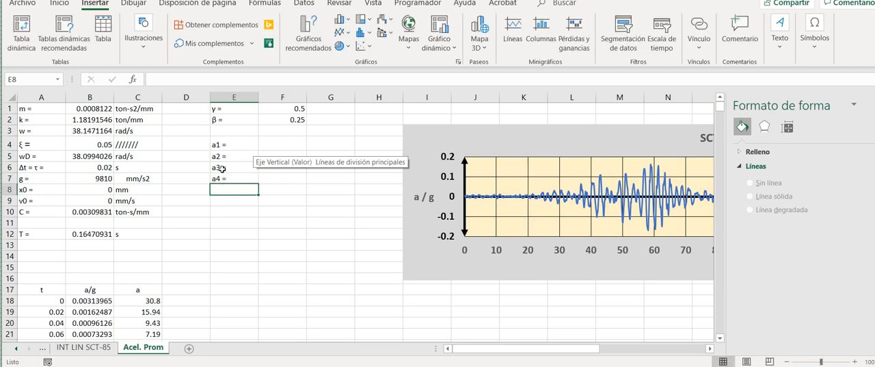
pyautogui.press('Right')
pyautogui.press('Down')
pyautogui.press('Down')
pyautogui.press('Down')
pyautogui.press('Down')
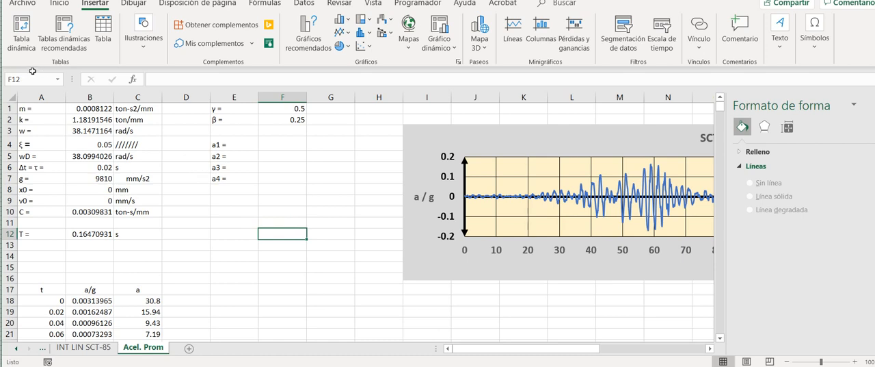
pyautogui.moveTo(31, 108); pyautogui.dragTo(89, 211)
pyautogui.click(283, 244)
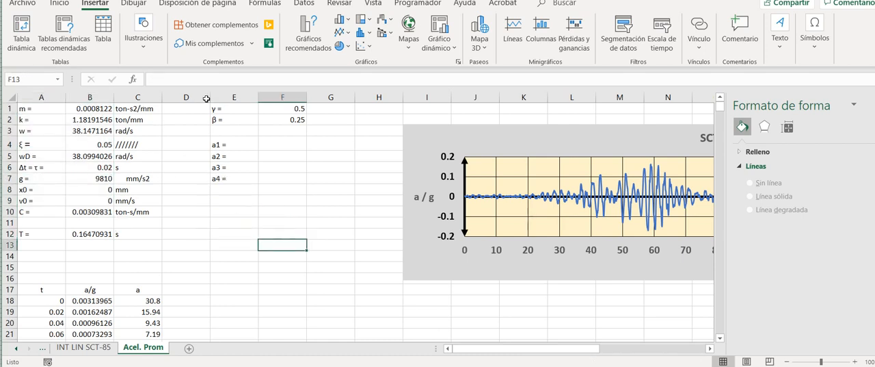
# - Center the γ and β cells E1:F2 and the parameter cells A1:B10 both horizontally and vertically
pyautogui.moveTo(235, 109); pyautogui.dragTo(282, 120)
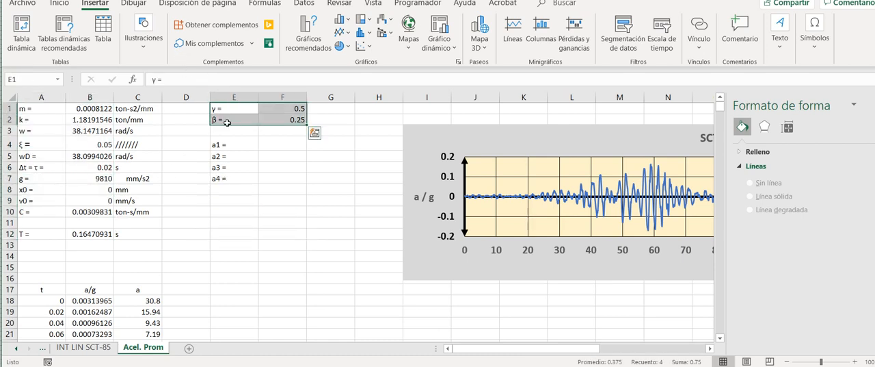
pyautogui.click(59, 4)
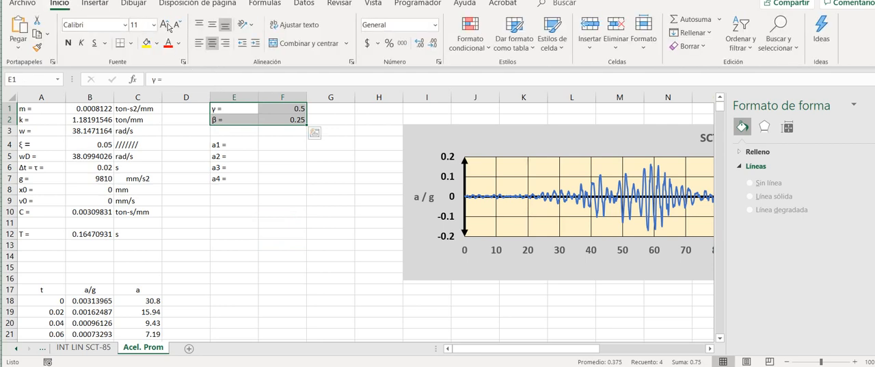
pyautogui.click(212, 43)
pyautogui.click(212, 24)
pyautogui.moveTo(50, 109); pyautogui.dragTo(82, 212)
pyautogui.click(212, 43)
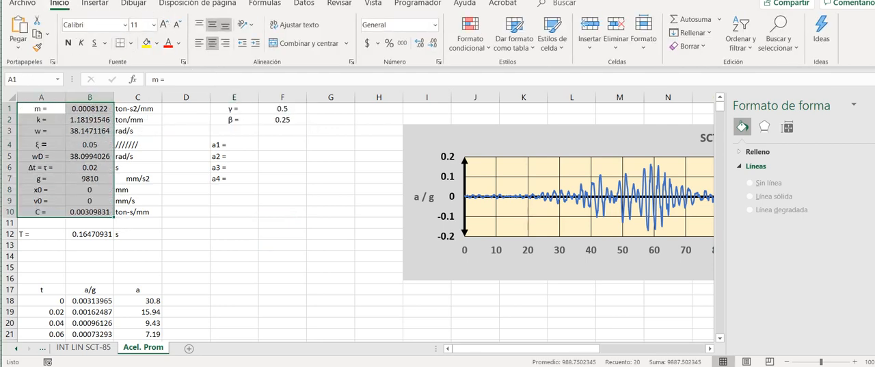
pyautogui.click(212, 25)
pyautogui.click(283, 234)
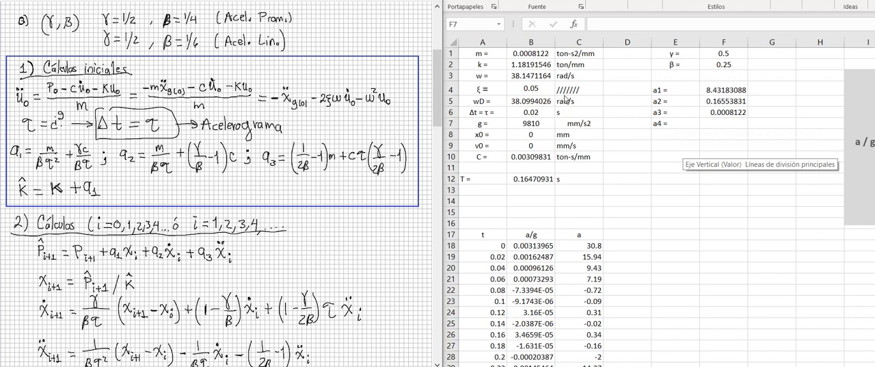
# - Review the a1, a2 and a3 coefficients in rows 4 to 6 alongside the handwritten formulas
pyautogui.click(531, 55)
pyautogui.press('Left')
pyautogui.press('Up')
pyautogui.press('Up')
pyautogui.press('Up')
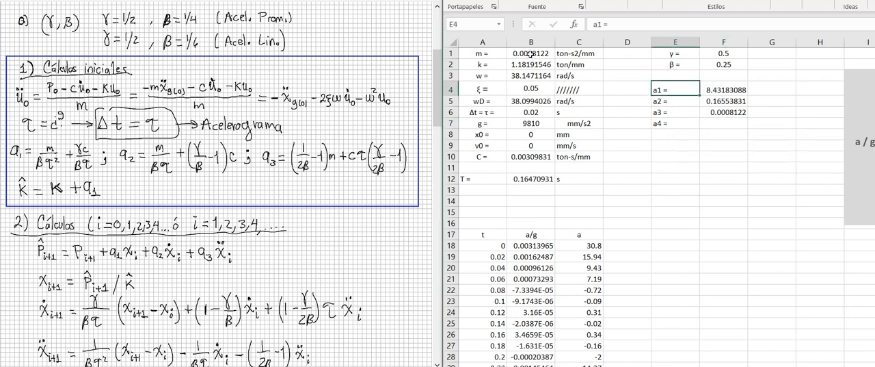
pyautogui.hotkey('shift', 'Down')
pyautogui.hotkey('shift', 'Down')
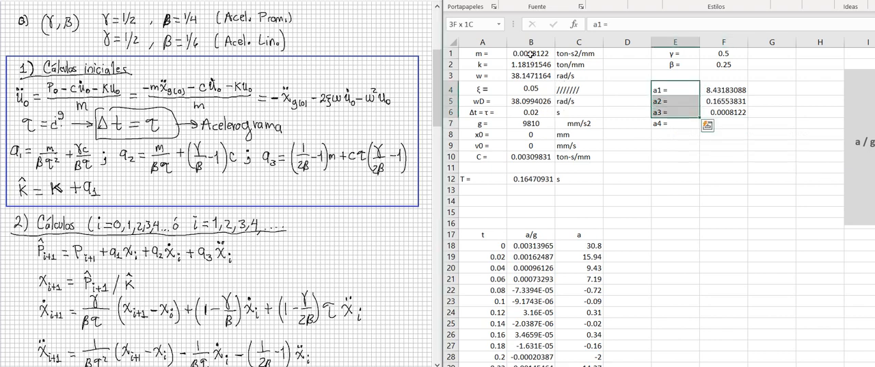
# - Replace the a4 label in cell E7 with k2 =
pyautogui.press('Down')
pyautogui.press('Down')
pyautogui.press('Down')
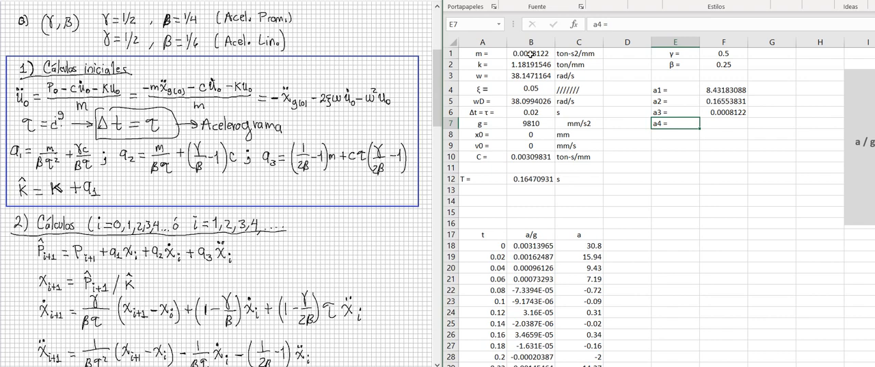
pyautogui.write('k2 = 0k')
pyautogui.press('Tab')
# - Compute the effective stiffness k2 in cell F7 as k plus a1 with the formula =B2+F4
pyautogui.write('=')
pyautogui.click(537, 63)
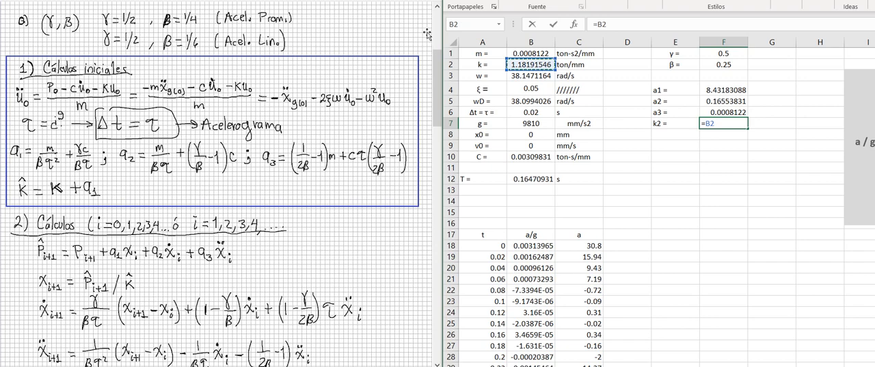
pyautogui.write('+')
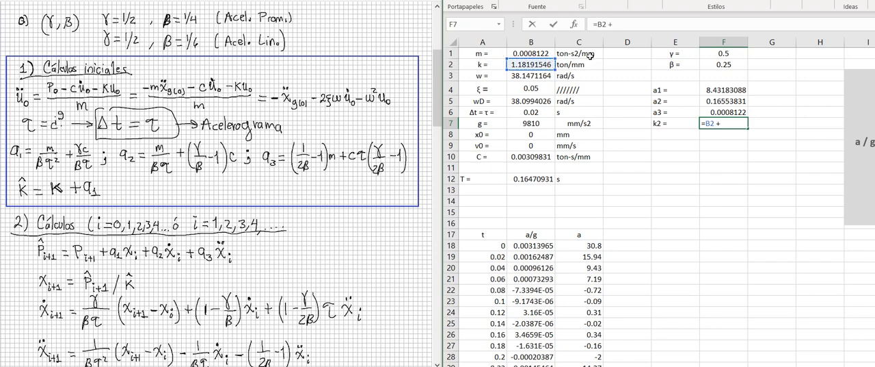
pyautogui.press('Up')
pyautogui.press('Up')
pyautogui.press('Up')
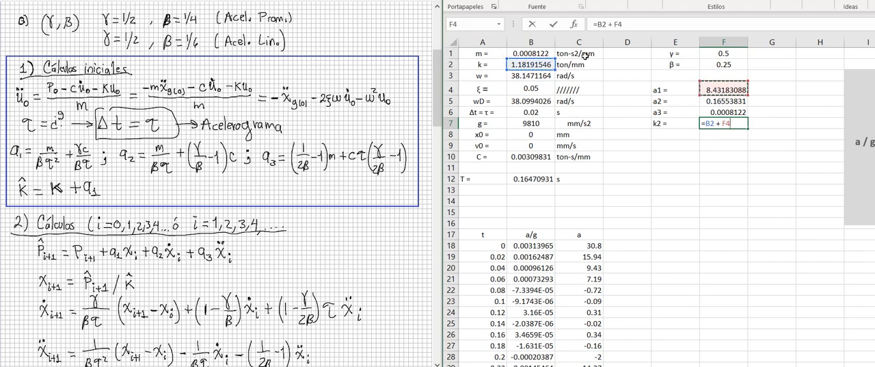
pyautogui.press('Return')
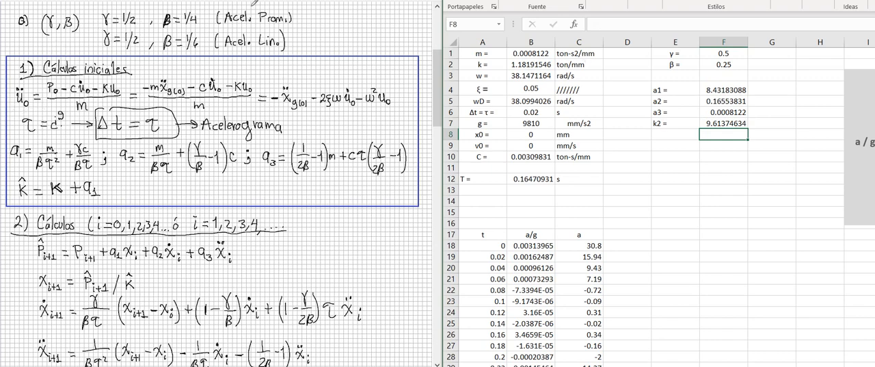
# - Draw two diagonal blue lines across the handwritten notes, one beside the γ, β values and one over the initial calculations
pyautogui.moveTo(302, 52); pyautogui.dragTo(370, 12)
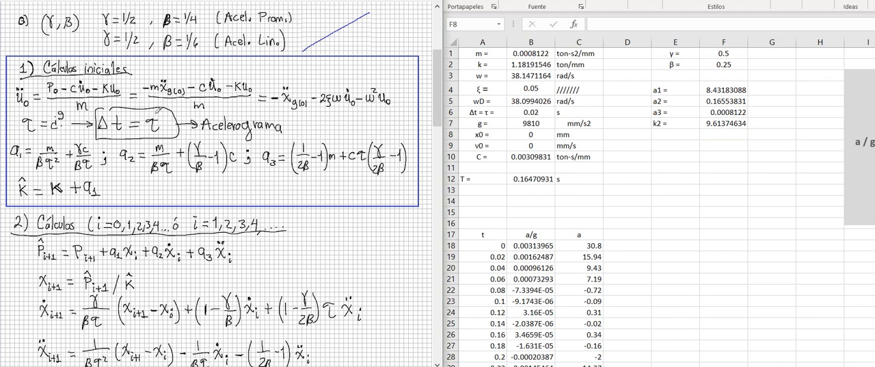
pyautogui.moveTo(164, 167); pyautogui.dragTo(365, 43)
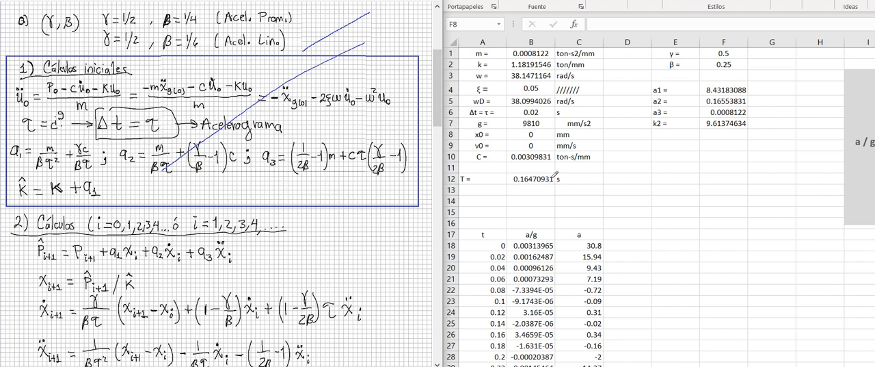
# - Enter the column header P = -ma in cell D17
pyautogui.click(627, 235)
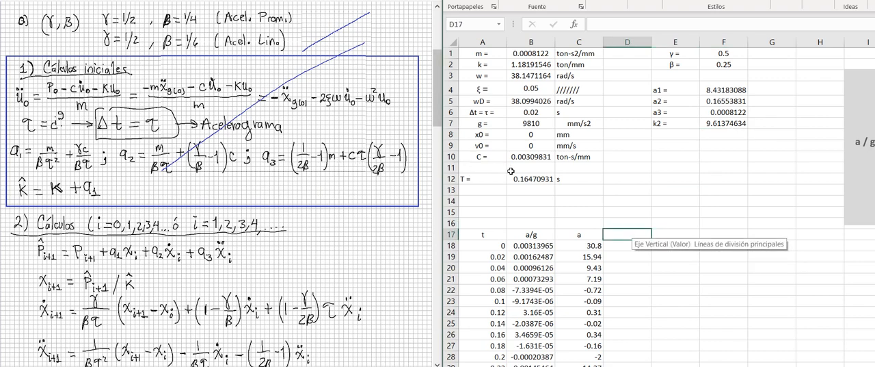
pyautogui.write('P')
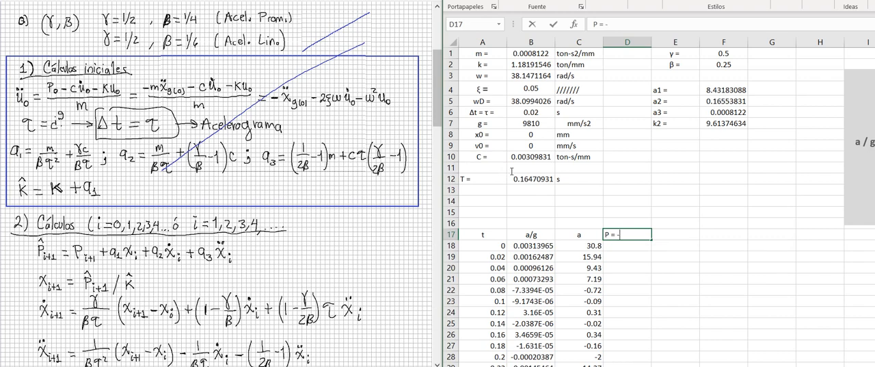
pyautogui.write('= -m*')
pyautogui.press('BackSpace')
pyautogui.write('a')
pyautogui.press('Return')
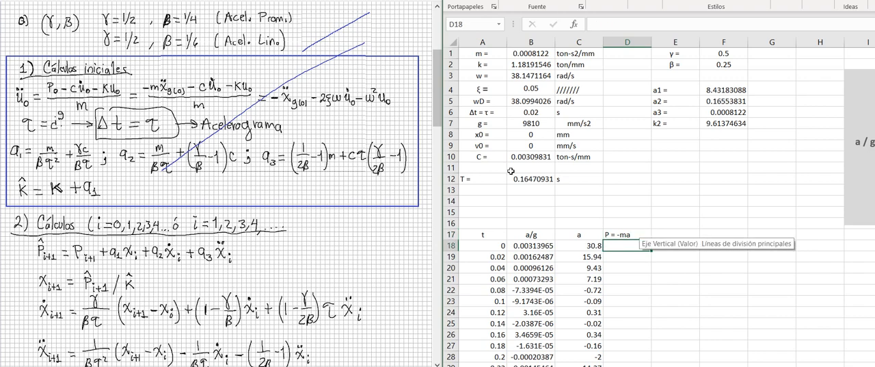
# - Calculate the load in cell D18 as =-C18*$B$1 and fill the formula down the whole P column
pyautogui.write('=')
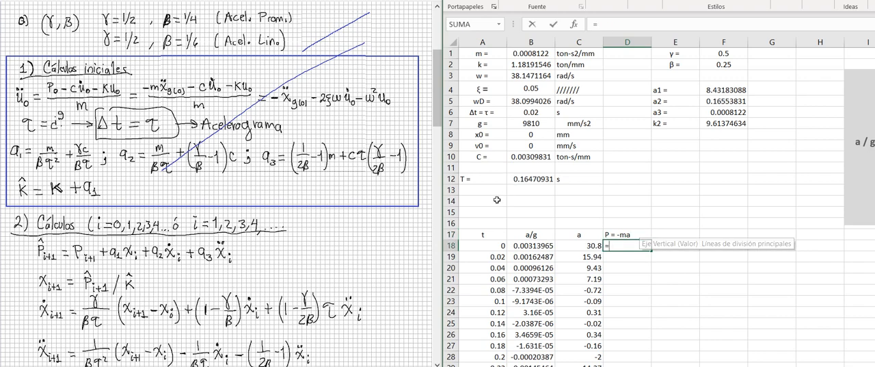
pyautogui.press('Left')
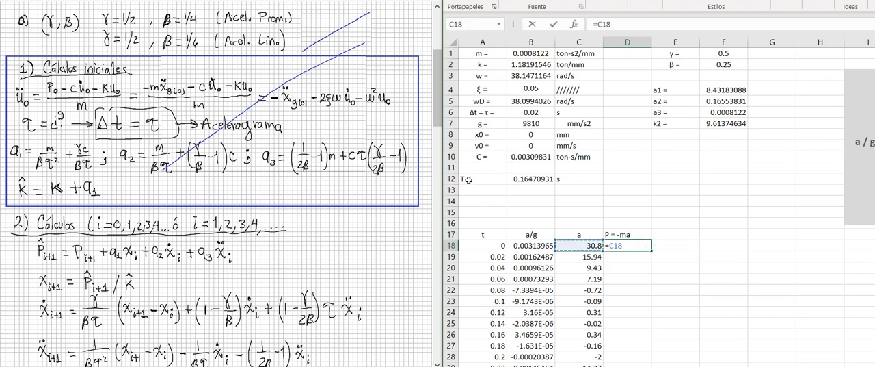
pyautogui.write('*')
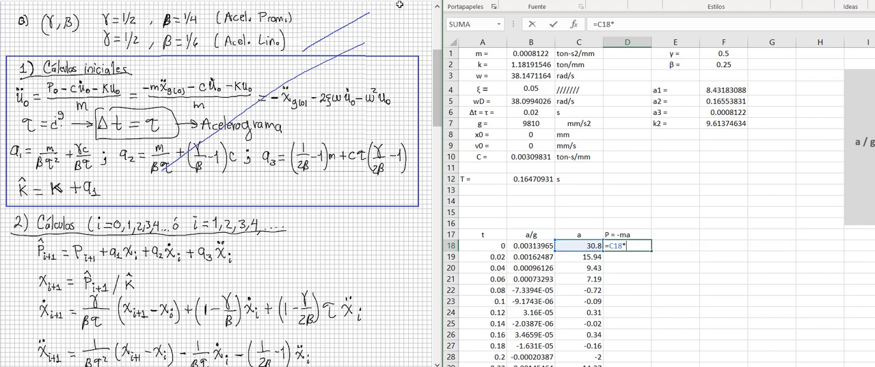
pyautogui.click(525, 54)
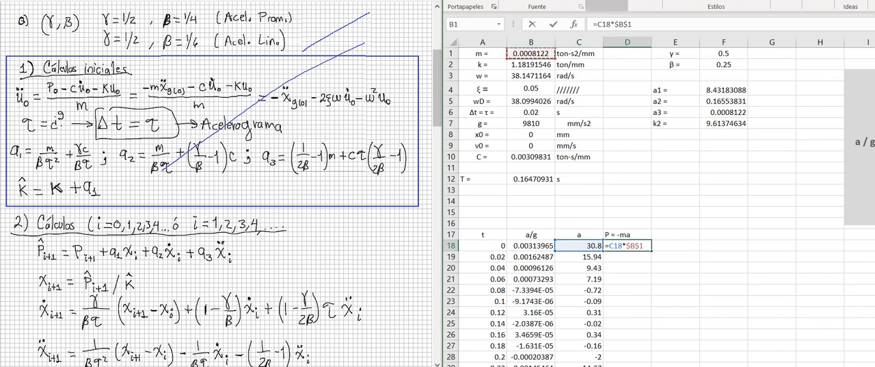
pyautogui.press('F4')
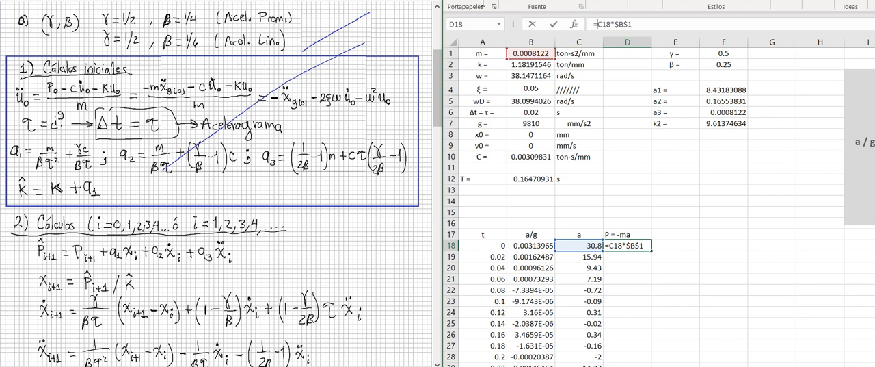
pyautogui.write('-')
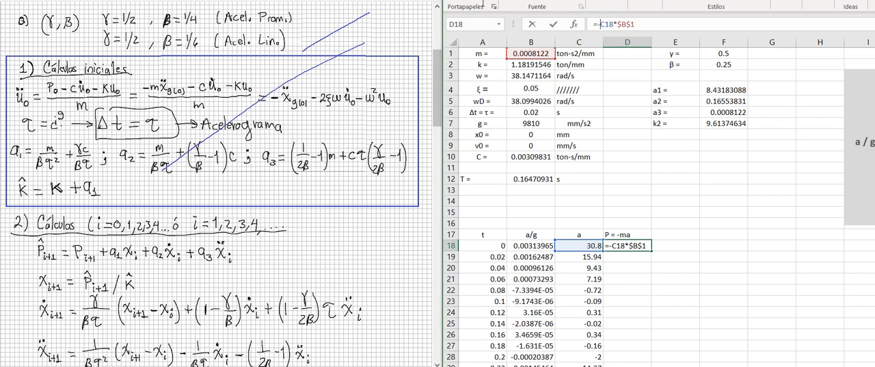
pyautogui.press('Return')
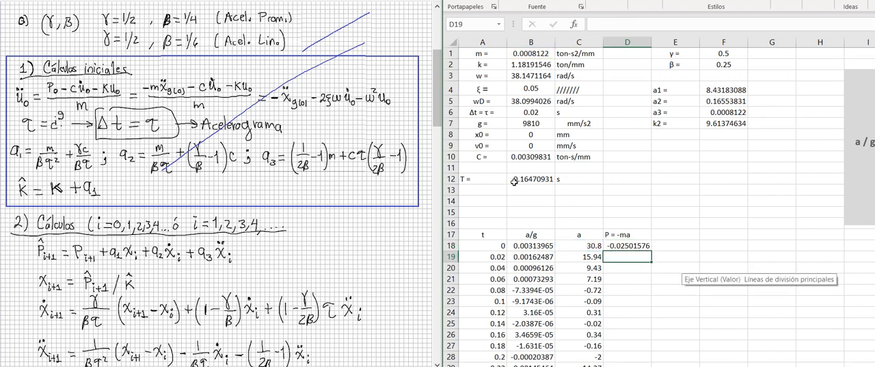
pyautogui.press('Up')
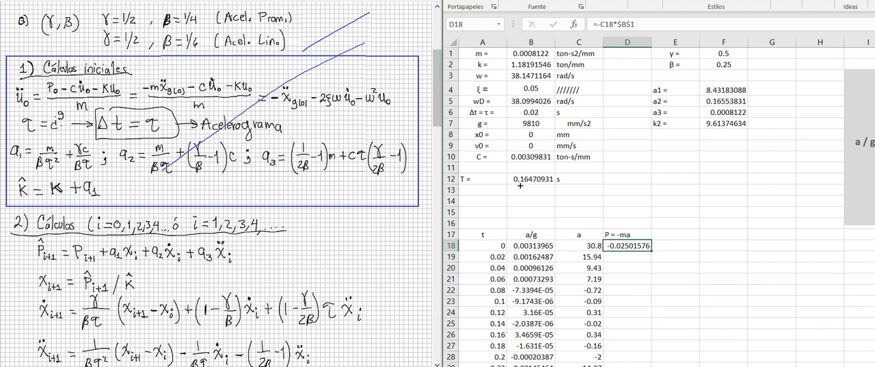
pyautogui.doubleClick(652, 251)
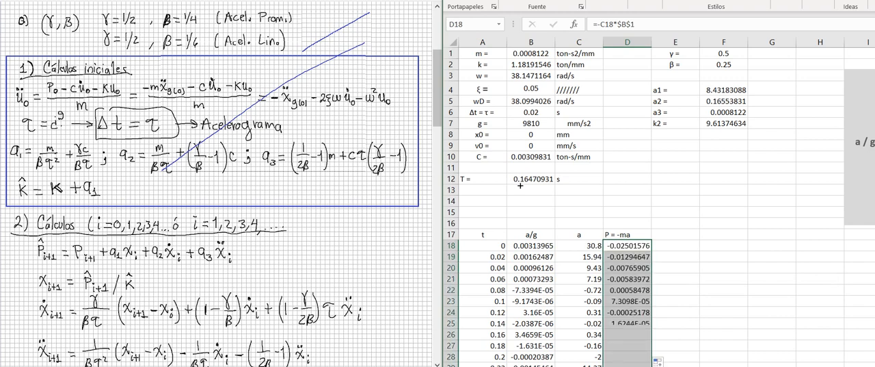
pyautogui.click(498, 316)
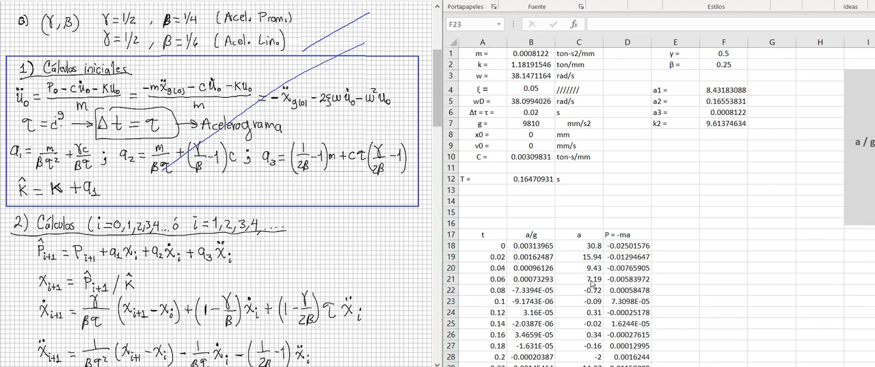
# - Examine the x, v, a and aT response columns that start at the headers in row 17
pyautogui.hscroll(2, 593, 283)
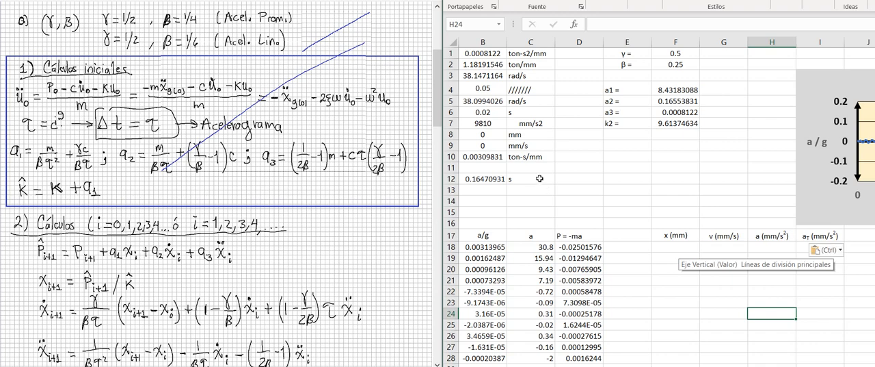
pyautogui.click(670, 269)
pyautogui.click(681, 239)
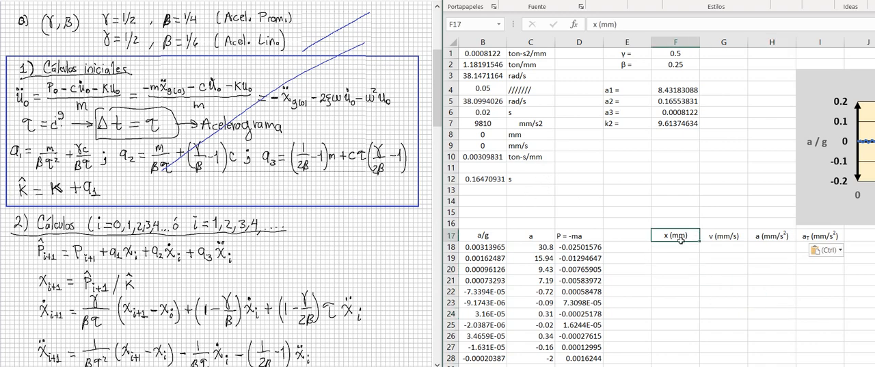
pyautogui.press('Right')
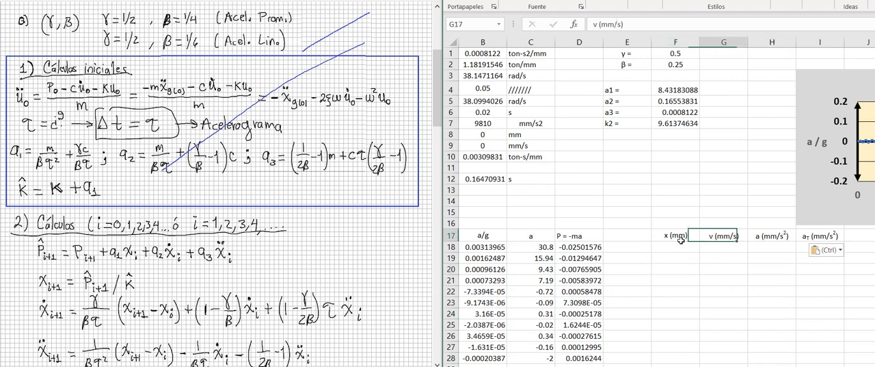
pyautogui.hotkey('shift', 'Down')
pyautogui.hotkey('shift', 'Down')
pyautogui.hotkey('shift', 'Down')
pyautogui.hotkey('shift', 'Down')
pyautogui.hotkey('shift', 'Down')
pyautogui.hotkey('shift', 'Down')
pyautogui.hotkey('shift', 'Down')
pyautogui.hotkey('shift', 'Down')
pyautogui.hotkey('shift', 'Down')
pyautogui.hotkey('shift', 'Down')
pyautogui.hotkey('shift', 'Down')
pyautogui.hotkey('shift', 'Down')
pyautogui.hotkey('shift', 'Down')
pyautogui.hotkey('shift', 'Down')
pyautogui.hotkey('shift', 'Down')
pyautogui.hotkey('shift', 'Down')
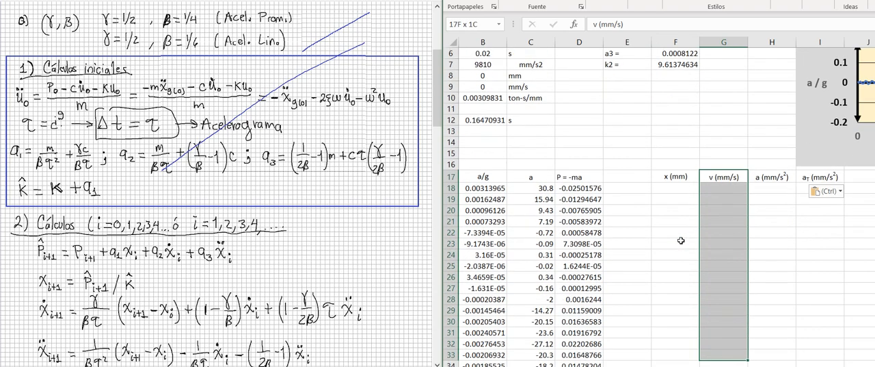
pyautogui.press('Up')
pyautogui.press('Down')
pyautogui.press('Right')
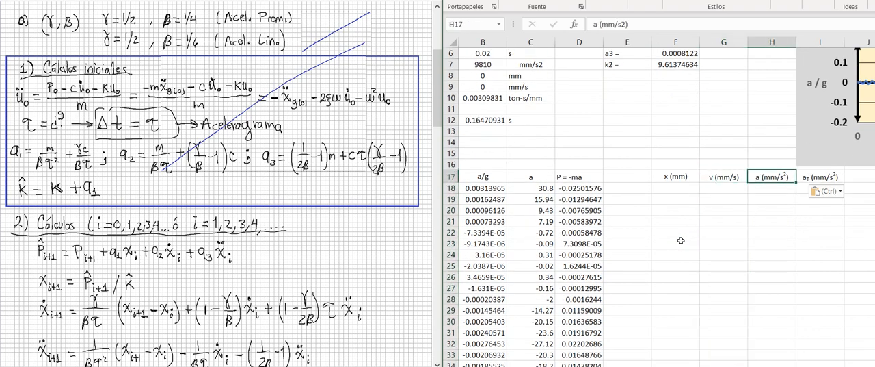
pyautogui.hotkey('shift', 'Down')
pyautogui.hotkey('shift', 'Down')
pyautogui.hotkey('shift', 'Down')
pyautogui.hotkey('shift', 'Down')
pyautogui.hotkey('shift', 'Down')
pyautogui.hotkey('shift', 'Down')
pyautogui.hotkey('shift', 'Down')
pyautogui.hotkey('shift', 'Down')
pyautogui.hotkey('shift', 'Down')
pyautogui.hotkey('shift', 'Down')
pyautogui.hotkey('shift', 'Down')
pyautogui.hotkey('shift', 'Down')
pyautogui.hotkey('shift', 'Down')
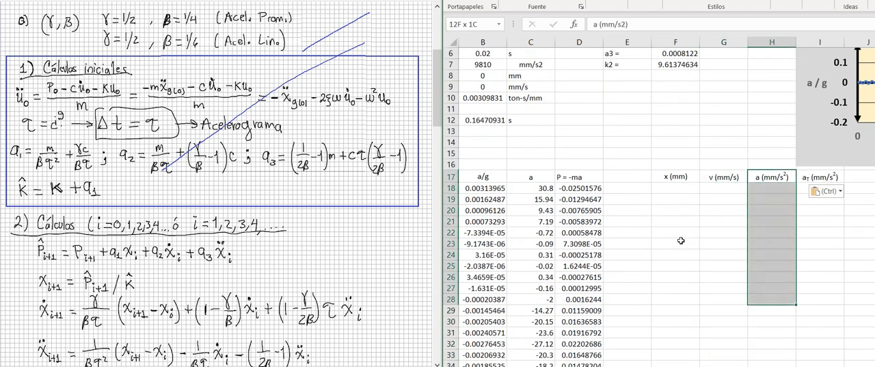
pyautogui.press('Up')
pyautogui.press('Down')
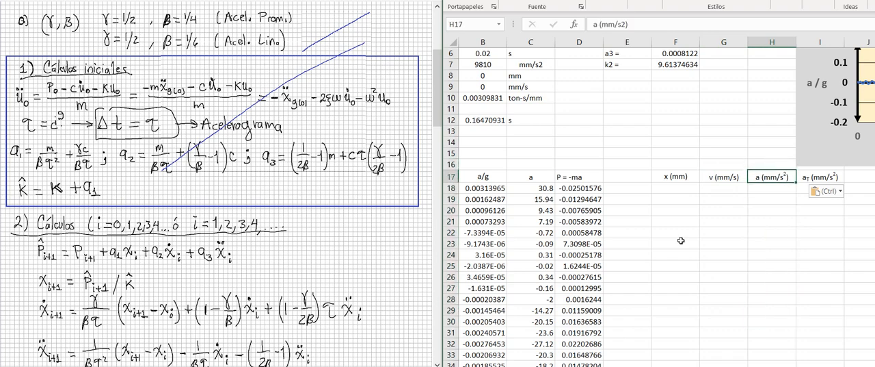
pyautogui.press('Right')
pyautogui.hotkey('shift', 'Down')
pyautogui.hotkey('shift', 'Down')
pyautogui.hotkey('shift', 'Down')
pyautogui.hotkey('shift', 'Down')
pyautogui.hotkey('shift', 'Down')
pyautogui.hotkey('shift', 'Down')
pyautogui.hotkey('shift', 'Down')
pyautogui.hotkey('shift', 'Down')
pyautogui.hotkey('shift', 'Down')
pyautogui.hotkey('shift', 'Down')
pyautogui.hotkey('shift', 'Down')
pyautogui.hotkey('shift', 'Down')
pyautogui.hotkey('shift', 'Down')
pyautogui.hotkey('shift', 'Down')
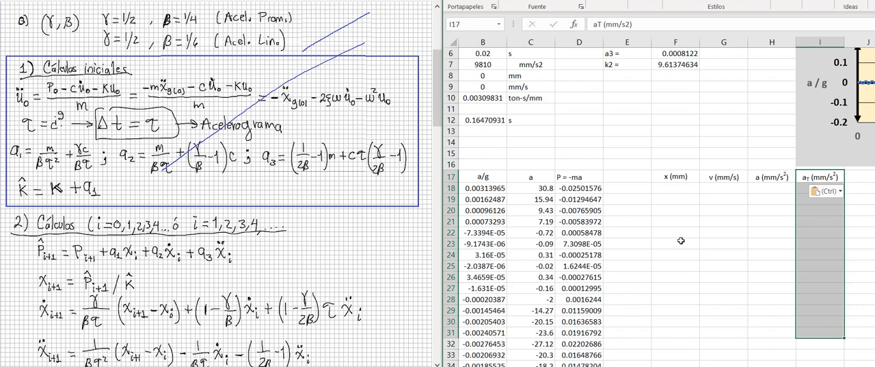
# - Compare the ground acceleration column a with the response acceleration column a (mm/s2)
pyautogui.press('Left')
pyautogui.press('Left')
pyautogui.press('Left')
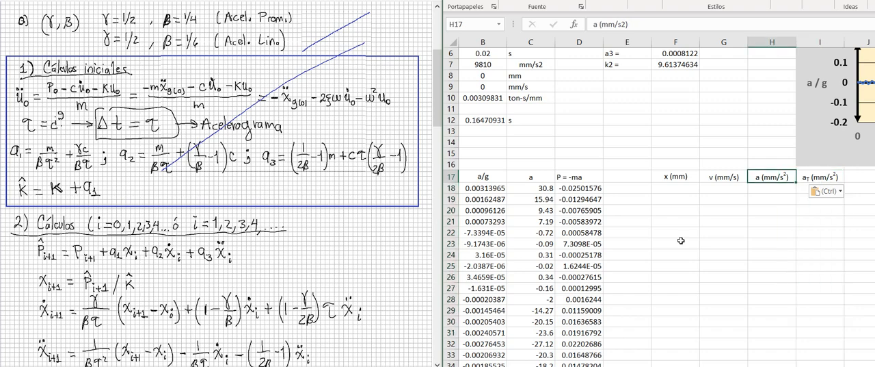
pyautogui.press('Left')
pyautogui.press('Left')
pyautogui.press('Left')
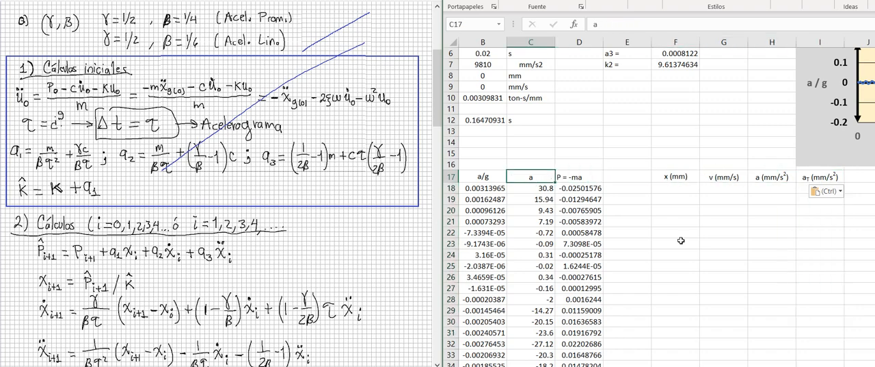
pyautogui.hotkey('shift', 'Down')
pyautogui.hotkey('shift', 'Down')
pyautogui.hotkey('shift', 'Down')
pyautogui.hotkey('shift', 'Down')
pyautogui.hotkey('shift', 'Down')
pyautogui.hotkey('shift', 'Down')
pyautogui.hotkey('shift', 'Down')
pyautogui.hotkey('shift', 'Down')
pyautogui.hotkey('shift', 'Down')
pyautogui.hotkey('shift', 'Down')
pyautogui.hotkey('shift', 'Down')
pyautogui.hotkey('shift', 'Down')
pyautogui.hotkey('shift', 'Down')
pyautogui.hotkey('shift', 'Down')
pyautogui.hotkey('shift', 'Down')
pyautogui.hotkey('shift', 'Down')
pyautogui.hotkey('shift', 'Down')
pyautogui.hotkey('shift', 'Down')
pyautogui.hotkey('shift', 'Down')
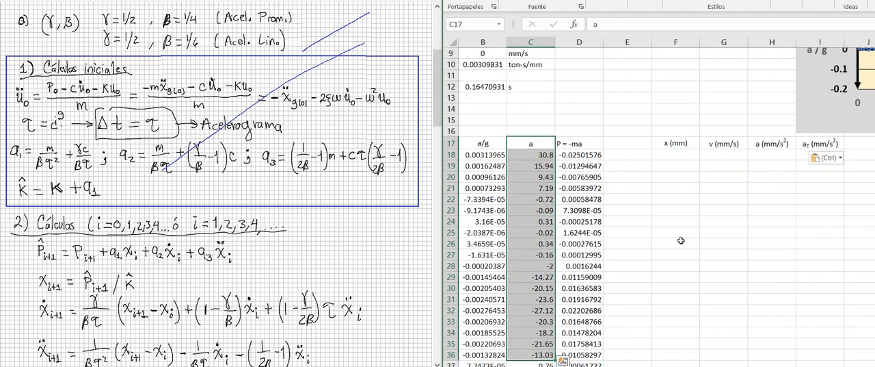
pyautogui.press('Right')
pyautogui.press('Right')
pyautogui.press('Right')
pyautogui.press('Right')
pyautogui.press('Right')
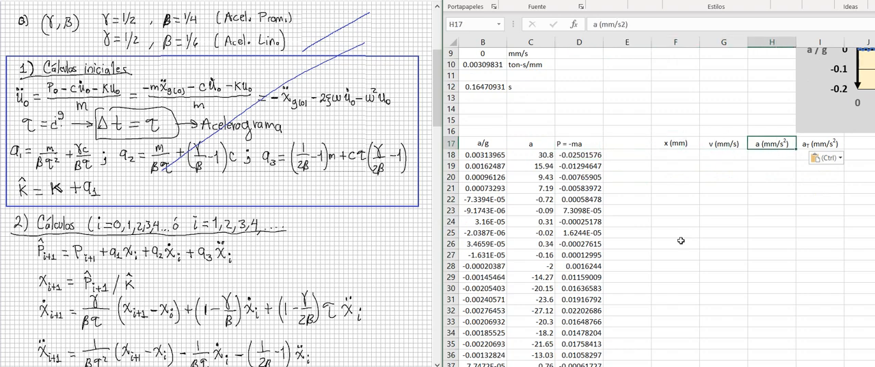
pyautogui.hotkey('shift', 'Down')
pyautogui.hotkey('shift', 'Down')
pyautogui.hotkey('shift', 'Down')
pyautogui.hotkey('shift', 'Down')
pyautogui.hotkey('shift', 'Down')
pyautogui.hotkey('shift', 'Down')
pyautogui.hotkey('shift', 'Down')
pyautogui.hotkey('shift', 'Down')
pyautogui.hotkey('shift', 'Down')
pyautogui.hotkey('shift', 'Down')
pyautogui.hotkey('shift', 'Down')
pyautogui.hotkey('shift', 'Down')
pyautogui.hotkey('shift', 'Down')
pyautogui.hotkey('shift', 'Down')
pyautogui.hotkey('shift', 'Down')
pyautogui.hotkey('shift', 'Down')
pyautogui.hotkey('shift', 'Down')
pyautogui.hotkey('shift', 'Down')
pyautogui.hotkey('shift', 'Down')
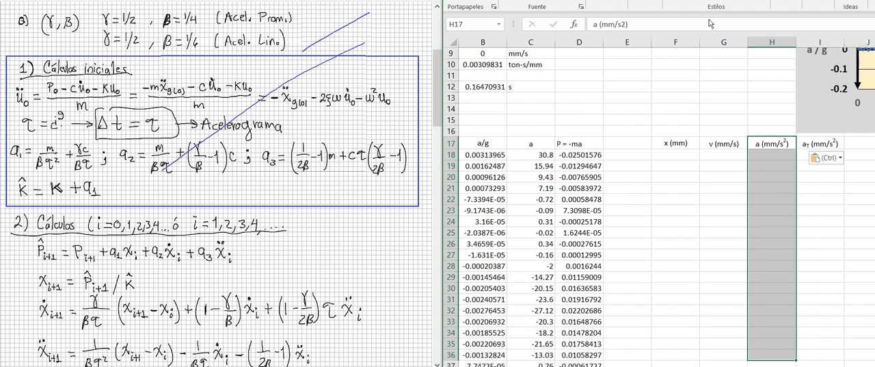
# - Set the initial displacement in cell F18 to the x0 value with the formula =B8
pyautogui.scroll(3, 528, 192)
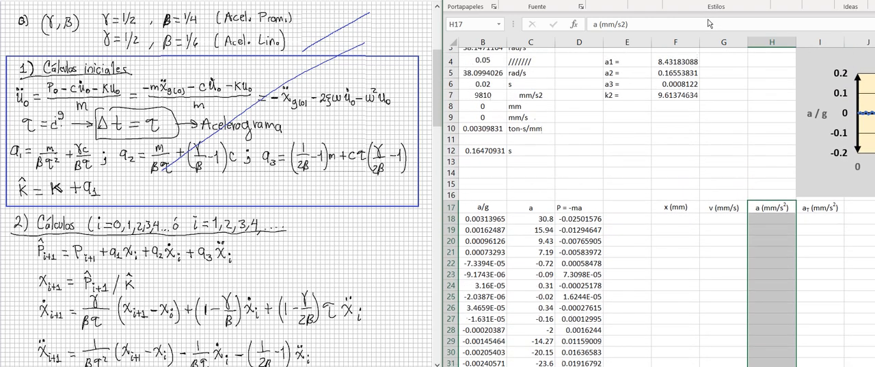
pyautogui.click(676, 236)
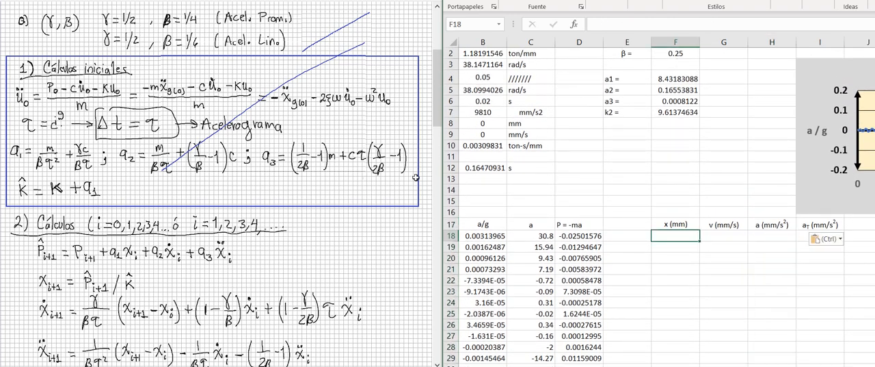
pyautogui.hscroll(-1, 589, 280)
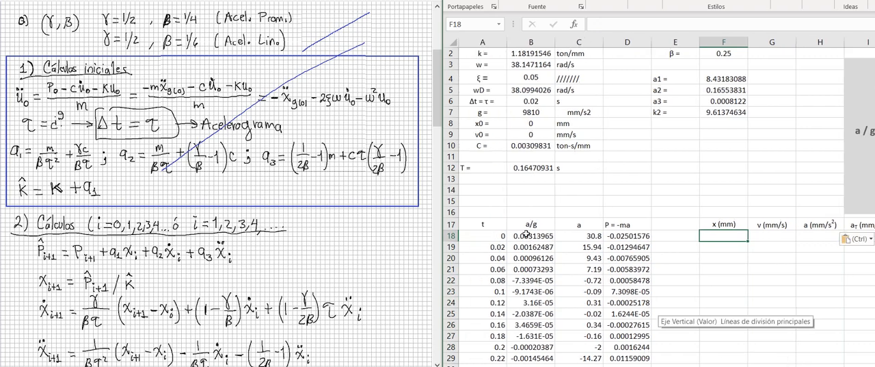
pyautogui.write('=')
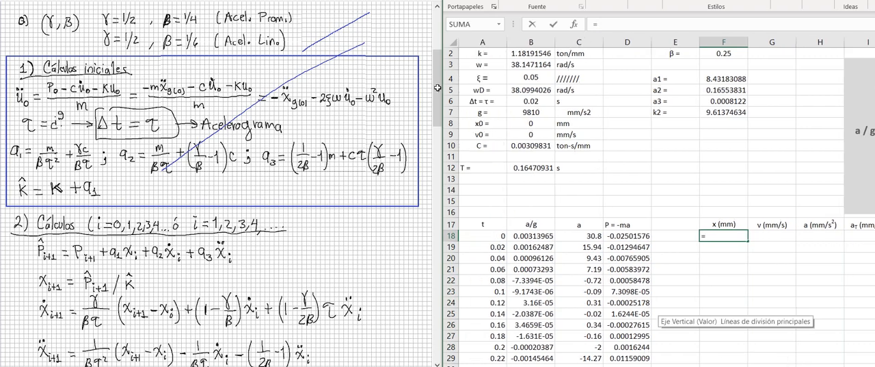
pyautogui.click(530, 123)
pyautogui.press('Return')
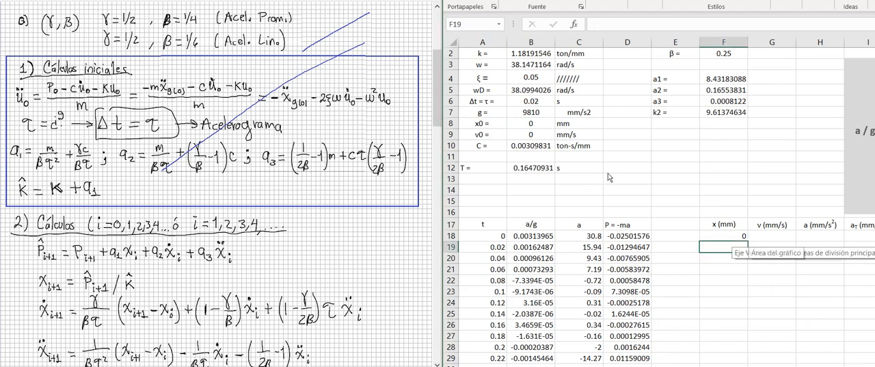
# - Set the initial velocity in cell G18 to the v0 value with the formula =B9
pyautogui.press('Up')
pyautogui.press('Right')
pyautogui.write('=')
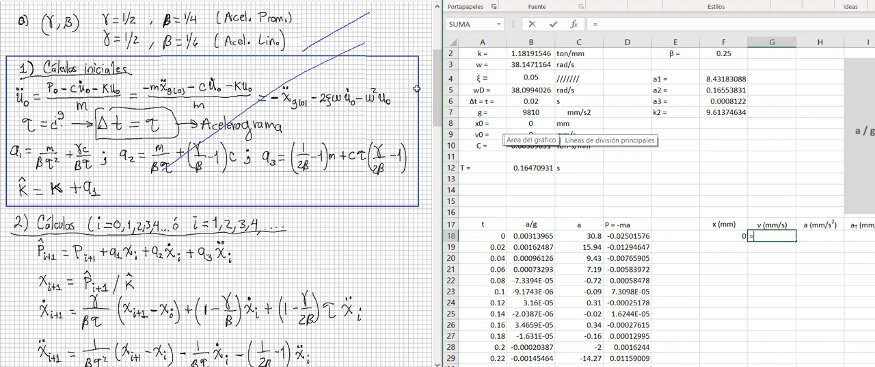
pyautogui.click(531, 135)
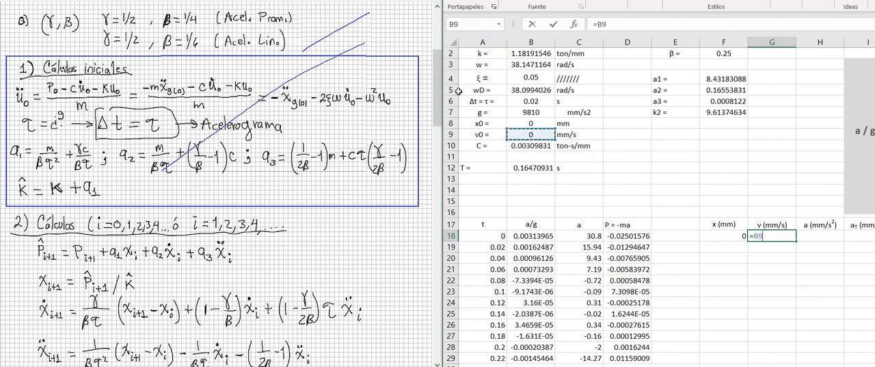
pyautogui.press('Return')
pyautogui.press('Right')
pyautogui.press('Right')
pyautogui.press('Up')
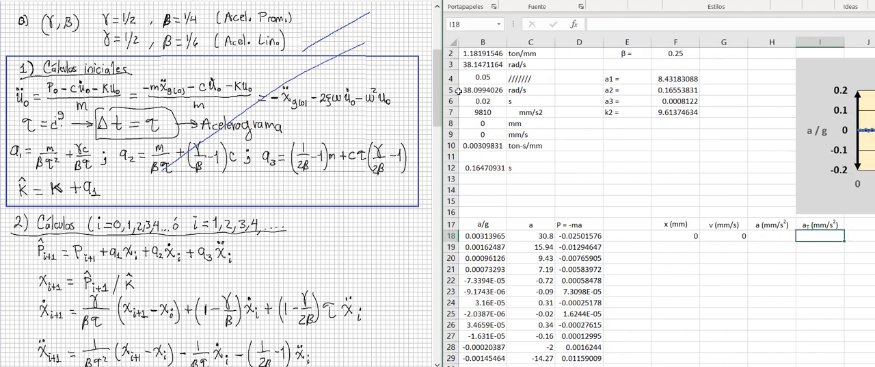
pyautogui.press('Left')
pyautogui.press('Right')
pyautogui.press('Down')
pyautogui.press('Down')
pyautogui.press('Up')
pyautogui.press('Up')
pyautogui.press('Up')
pyautogui.press('Down')
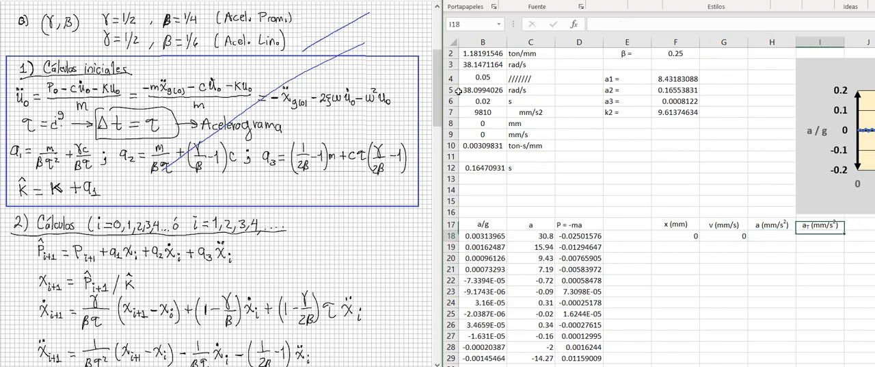
pyautogui.press('Down')
pyautogui.press('Left')
pyautogui.press('Up')
pyautogui.press('Up')
pyautogui.press('Right')
pyautogui.press('Down')
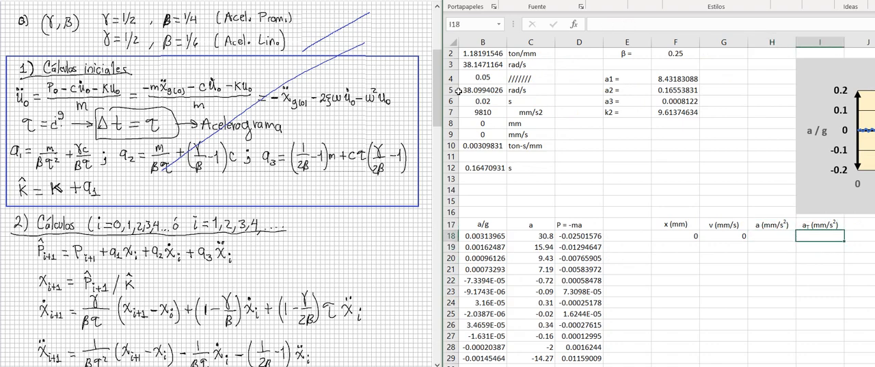
pyautogui.press('Left')
pyautogui.press('Right')
pyautogui.hotkey('shift', 'Down')
pyautogui.hotkey('shift', 'Down')
pyautogui.hotkey('shift', 'Down')
pyautogui.hotkey('shift', 'Down')
pyautogui.hotkey('shift', 'Down')
pyautogui.hotkey('shift', 'Down')
pyautogui.hotkey('shift', 'Down')
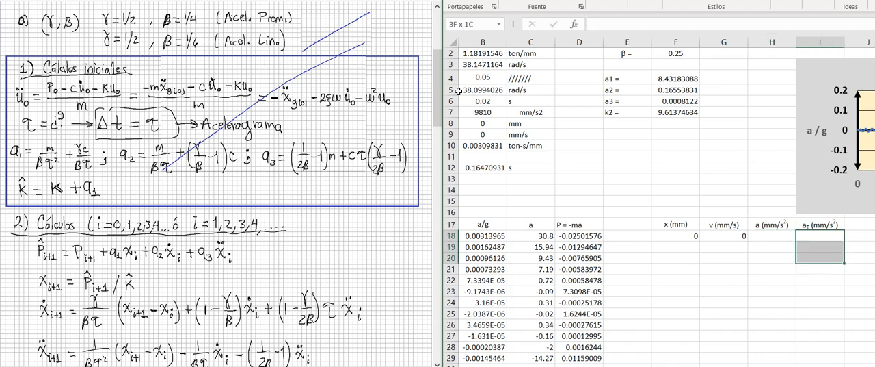
pyautogui.hotkey('shift', 'Up')
pyautogui.hotkey('shift', 'Up')
pyautogui.hotkey('shift', 'Up')
pyautogui.hotkey('shift', 'Up')
pyautogui.hotkey('shift', 'Up')
pyautogui.hotkey('shift', 'Up')
pyautogui.hotkey('shift', 'Up')
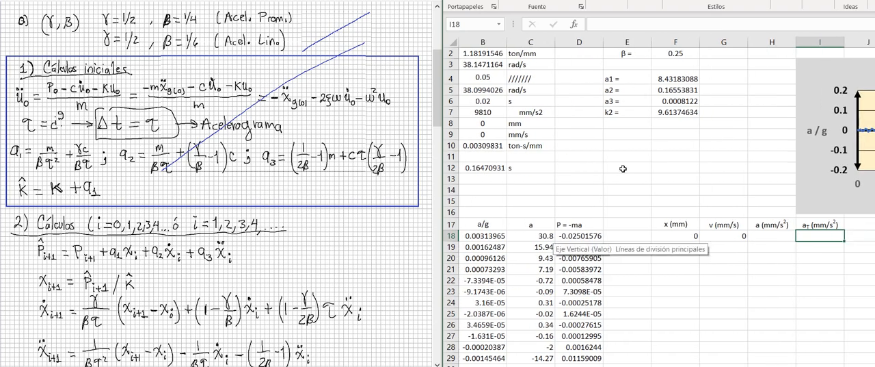
# - Calculate the initial total acceleration in cell I18 with the formula =C18+H18
pyautogui.write('=')
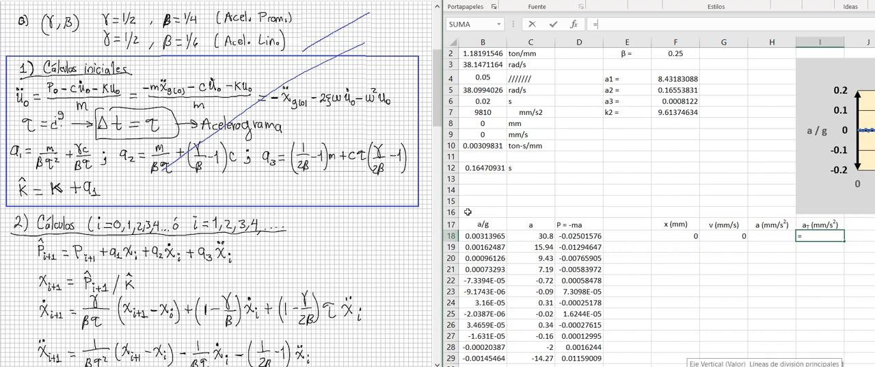
pyautogui.click(532, 236)
pyautogui.write('+')
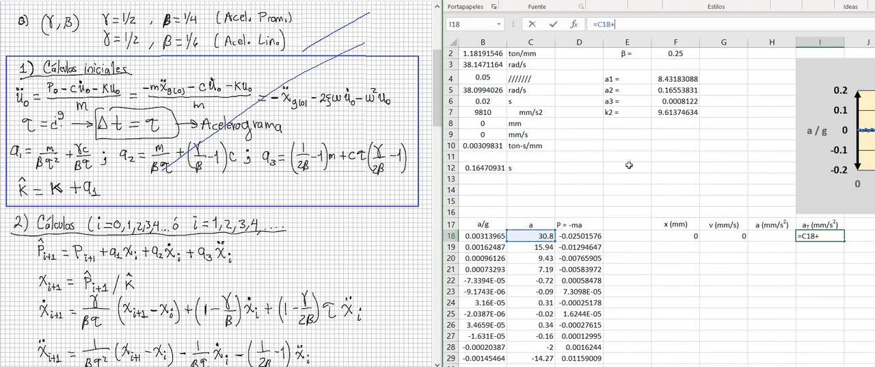
pyautogui.press('Left')
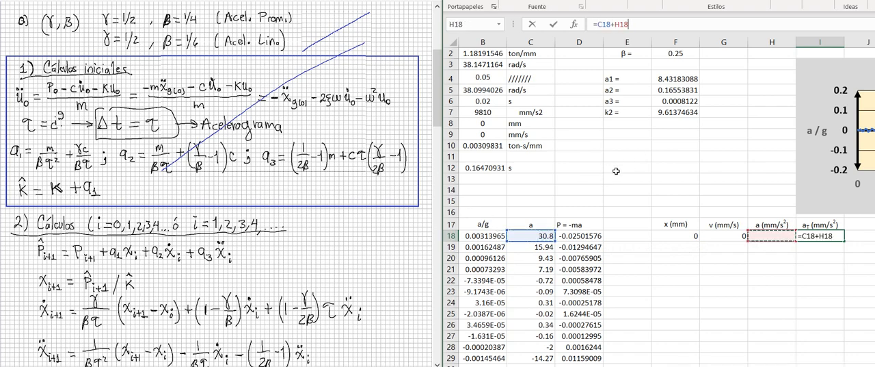
pyautogui.press('Return')
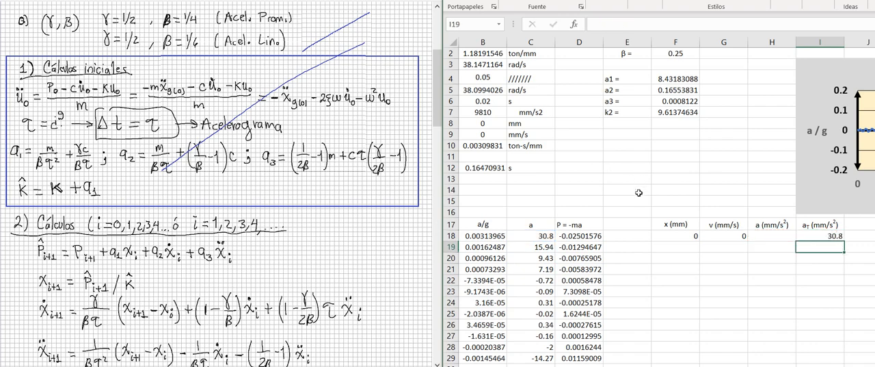
# - Calculate the initial response acceleration in cell H18 with the formula =-C18
pyautogui.press('Up')
pyautogui.press('Left')
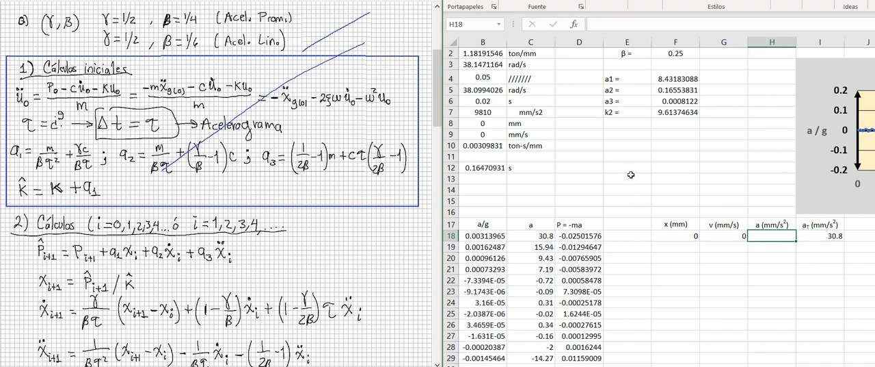
pyautogui.press('Right')
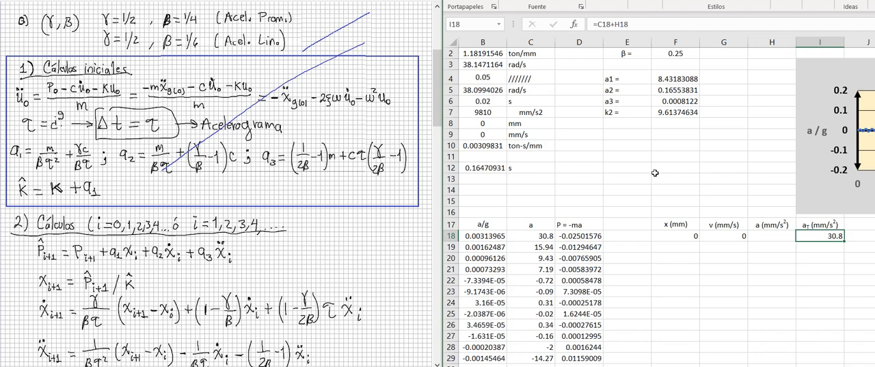
pyautogui.press('Left')
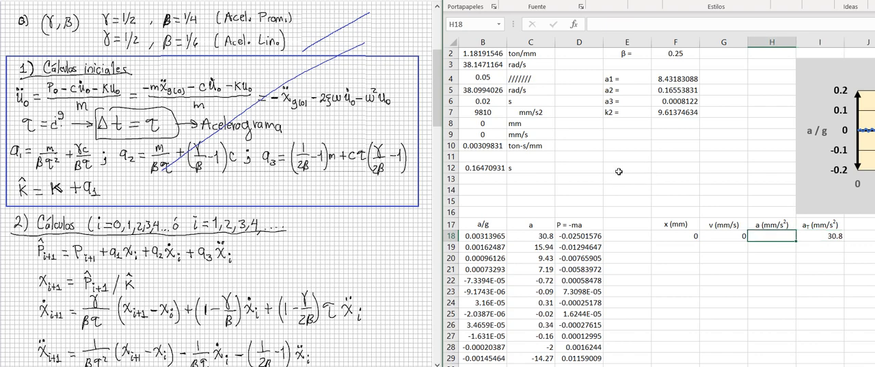
pyautogui.write('=-')
pyautogui.press('Left')
pyautogui.press('Left')
pyautogui.press('Left')
pyautogui.press('Left')
pyautogui.press('Left')
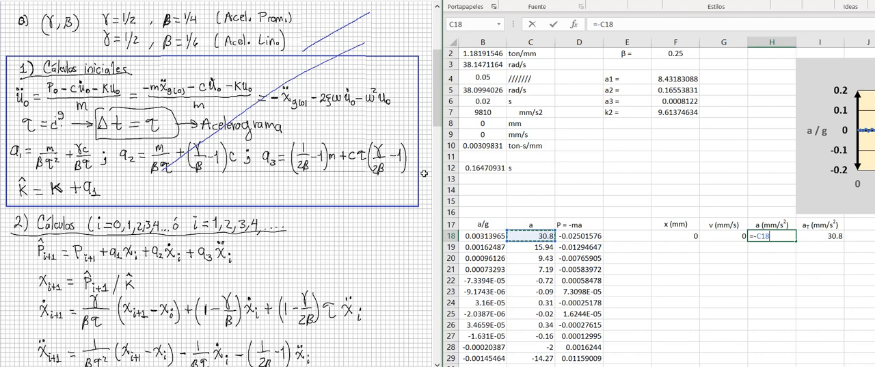
pyautogui.press('Return')
pyautogui.press('Up')
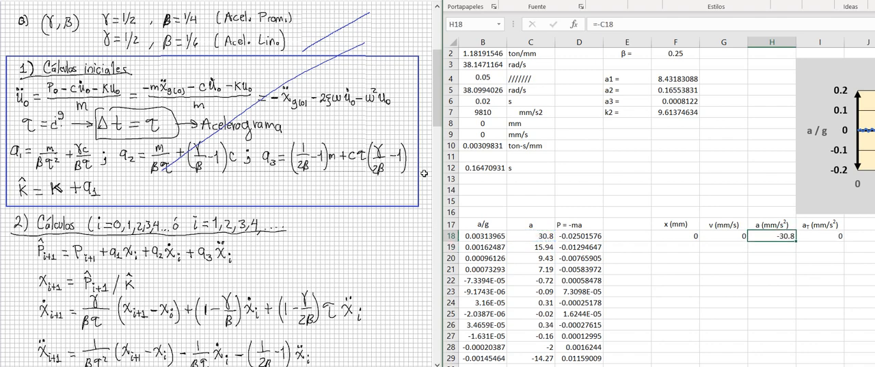
# - Examine the initial x, v and a values in row 18 of the response columns
pyautogui.hotkey('shift', 'Left')
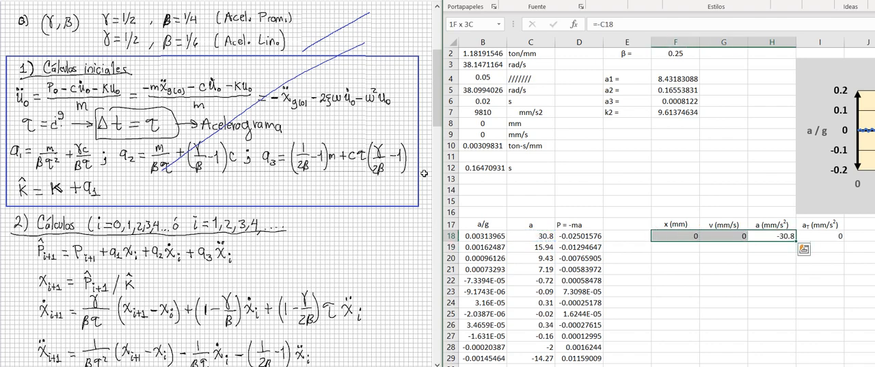
pyautogui.hotkey('shift', 'Left')
pyautogui.hotkey('shift', 'Right')
pyautogui.hotkey('shift', 'Left')
pyautogui.hotkey('shift', 'Right')
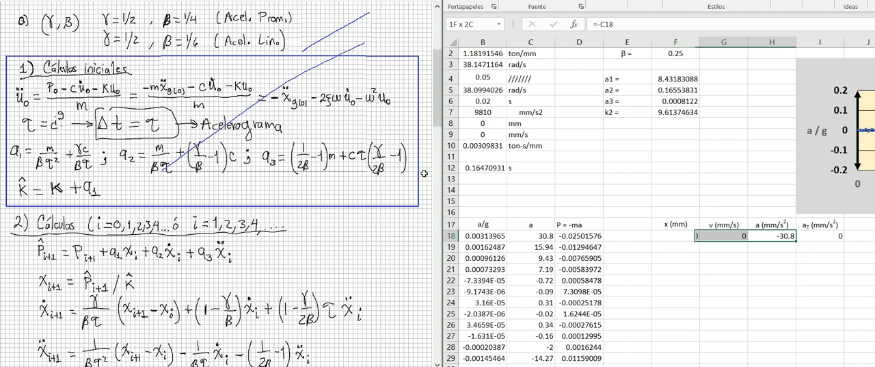
pyautogui.hotkey('shift', 'Left')
pyautogui.hotkey('shift', 'Right')
pyautogui.hotkey('shift', 'Left')
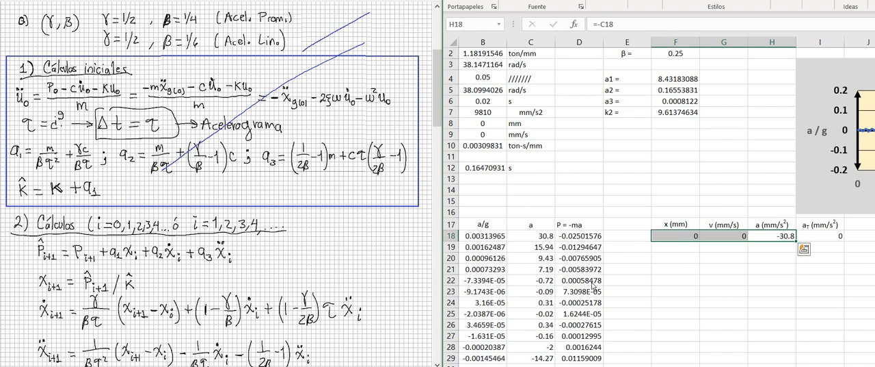
pyautogui.hscroll(-1, 591, 286)
pyautogui.hscroll(1, 591, 286)
pyautogui.click(671, 247)
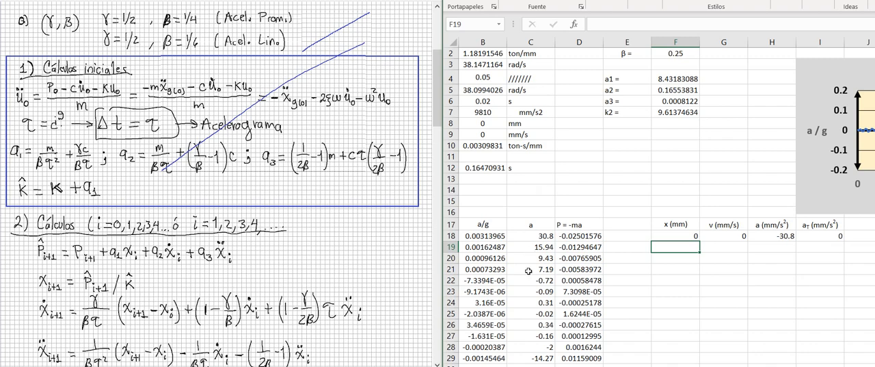
# - Enter the effective load column header P2 in cell E17
pyautogui.hscroll(-1, 472, 283)
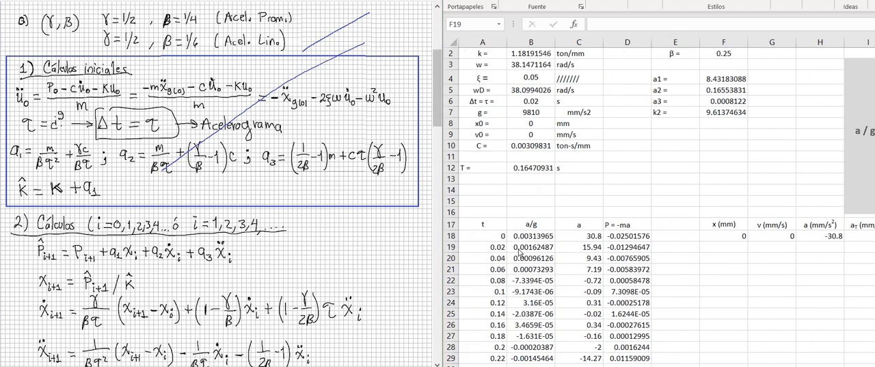
pyautogui.click(682, 224)
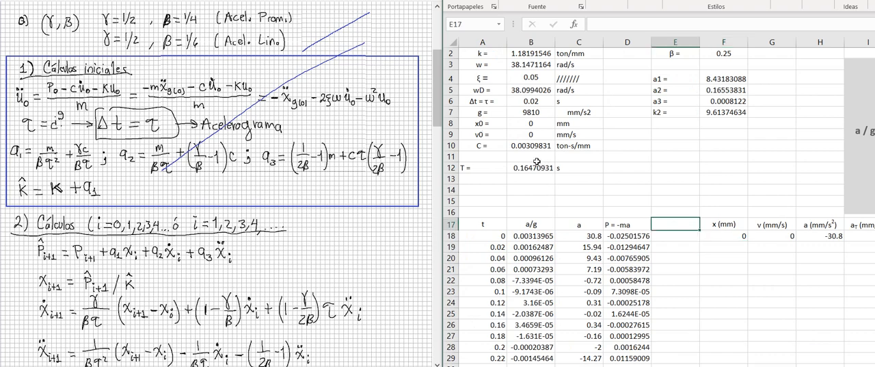
pyautogui.write('P2')
# - Switch to the handwritten notes and underline the effective load equation under 2) Cálculos, then return to the worksheet
pyautogui.click(165, 196)
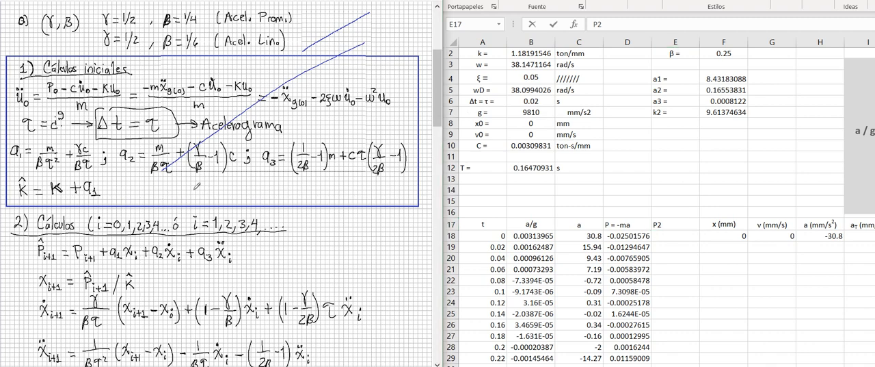
pyautogui.moveTo(20, 191); pyautogui.dragTo(191, 190)
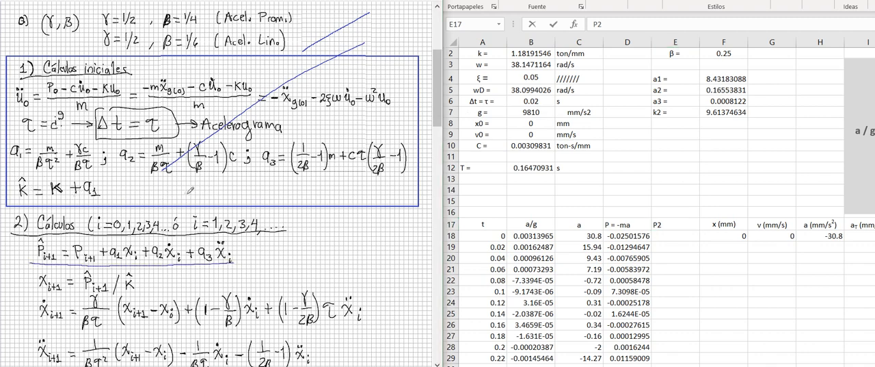
pyautogui.click(542, 167)
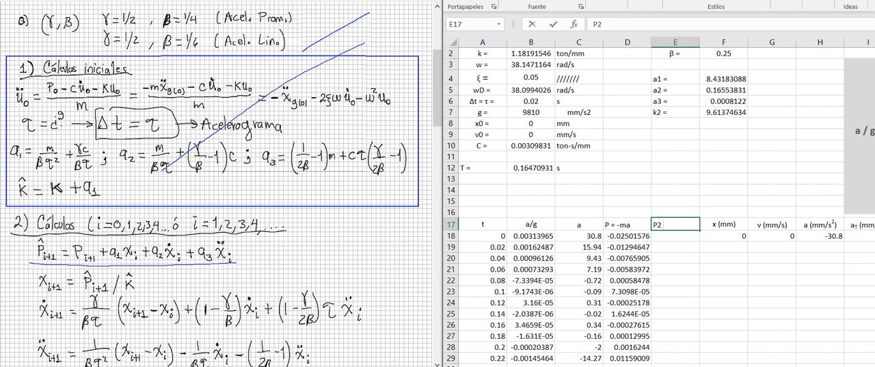
# - Confirm the P2 header in cell E17 and centre it horizontally
pyautogui.click(724, 179)
pyautogui.click(675, 224)
pyautogui.click(607, 4)
pyautogui.click(609, 38)
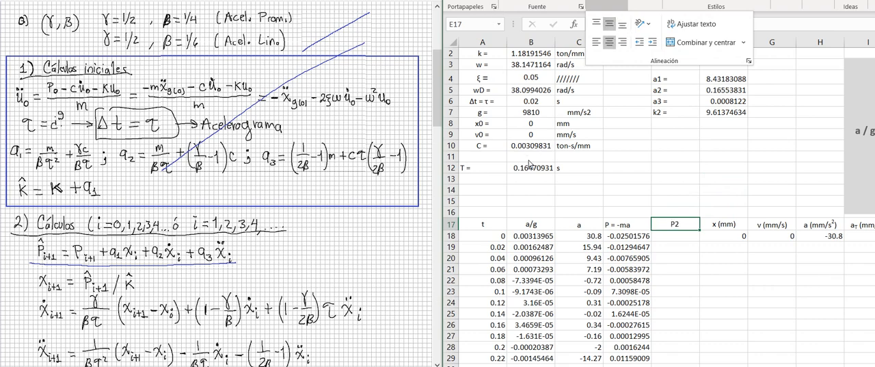
# - Set the first P2 value in cell E18 to the initial load with the formula =D18
pyautogui.press('Return')
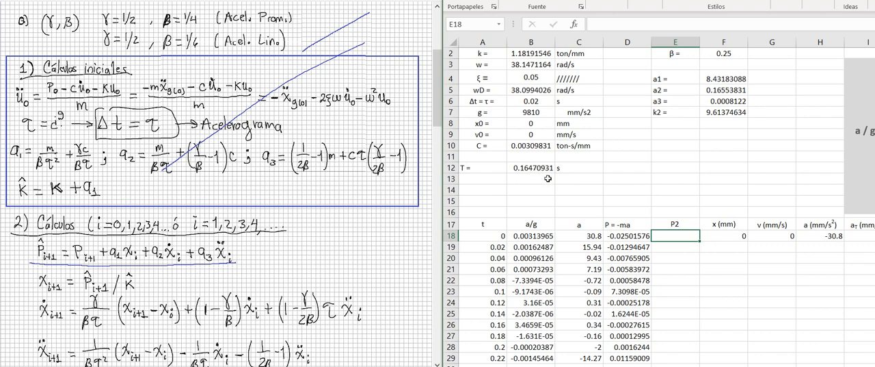
pyautogui.write('=')
pyautogui.press('Left')
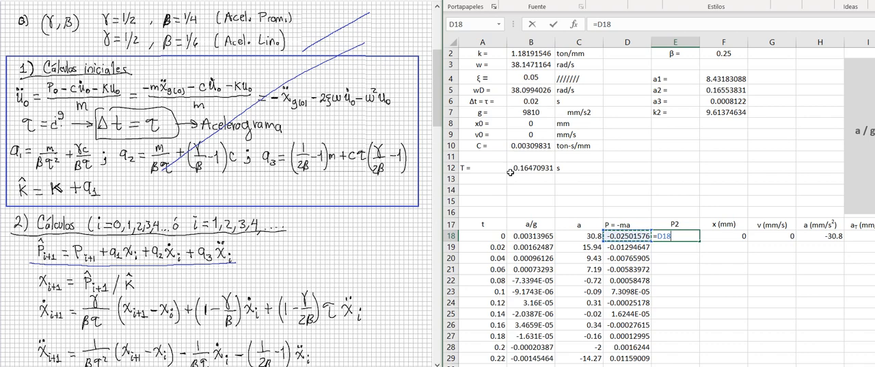
pyautogui.press('Return')
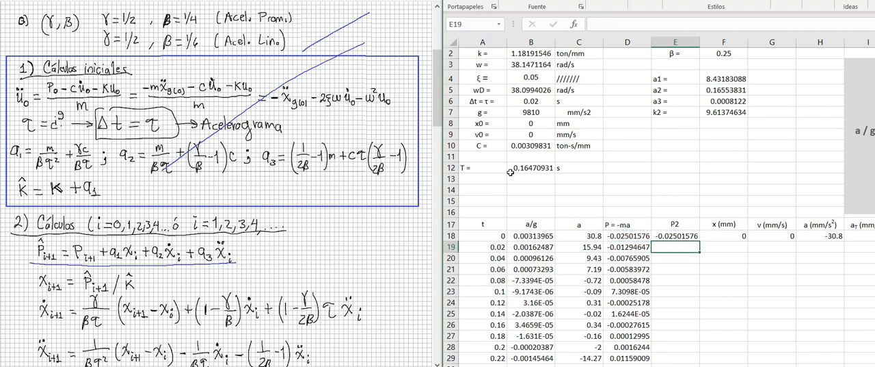
pyautogui.write('=')
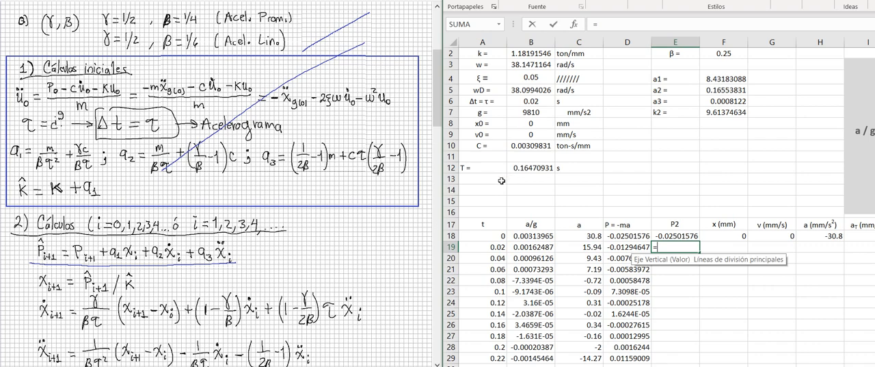
pyautogui.press('Left')
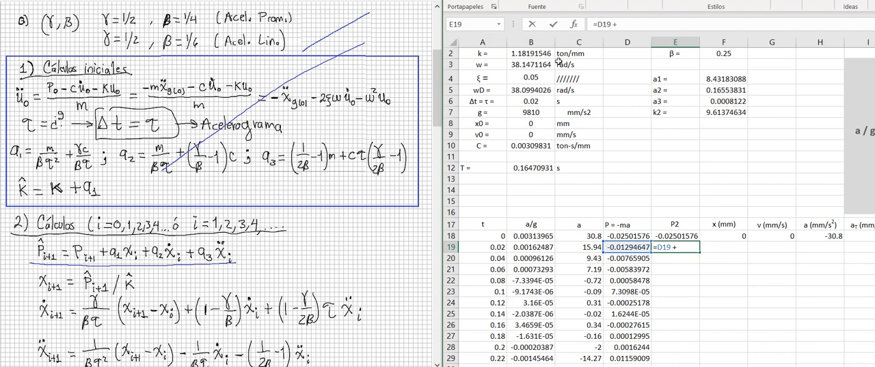
pyautogui.click(723, 89)
pyautogui.press('F4')
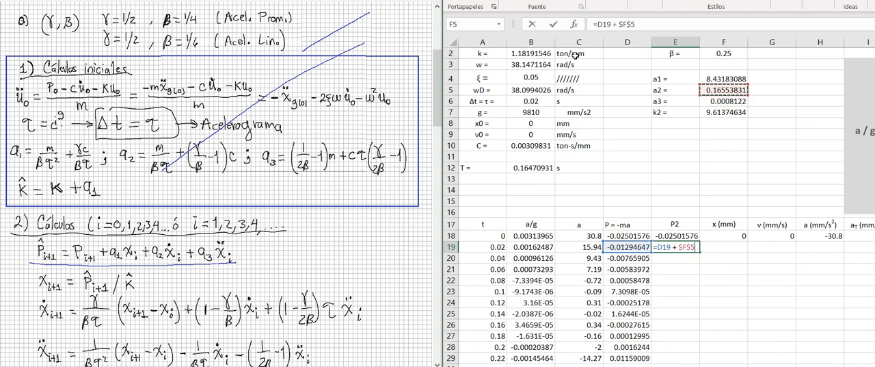
pyautogui.write('*')
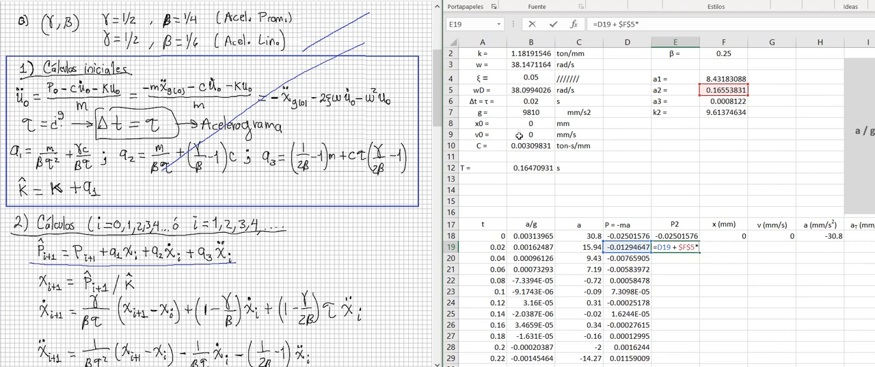
pyautogui.press('Up')
pyautogui.press('Right')
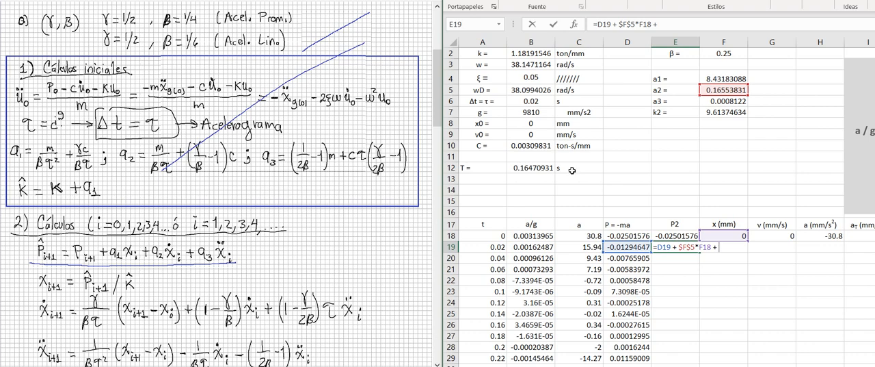
pyautogui.moveTo(659, 24); pyautogui.dragTo(619, 24)
pyautogui.press('BackSpace')
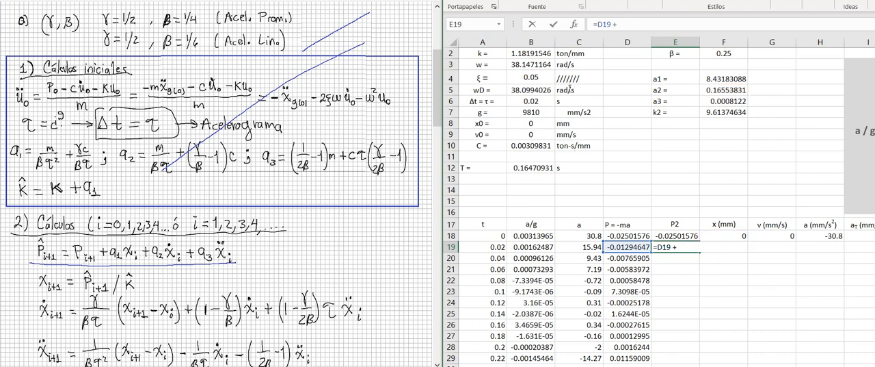
pyautogui.moveTo(619, 24); pyautogui.dragTo(593, 24)
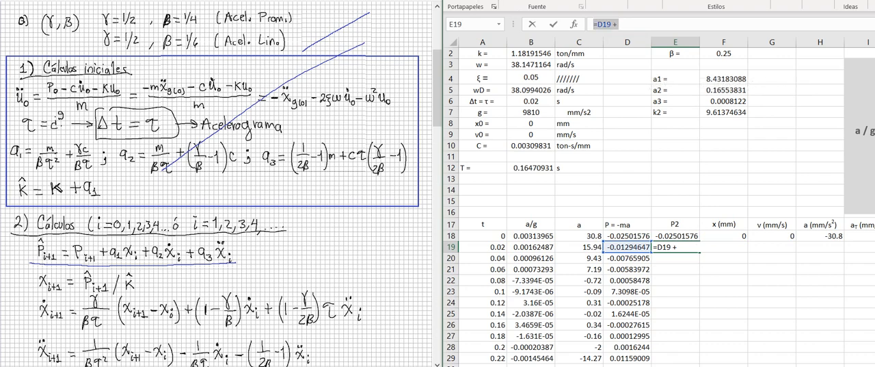
# - Begin the effective load formula in cell E19 with the load and a1 displacement terms, =D19 + $F$4*F18 +
pyautogui.write('=')
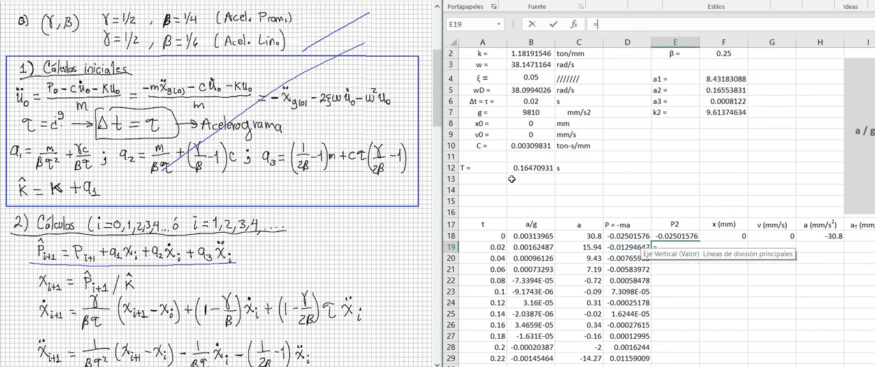
pyautogui.press('Left')
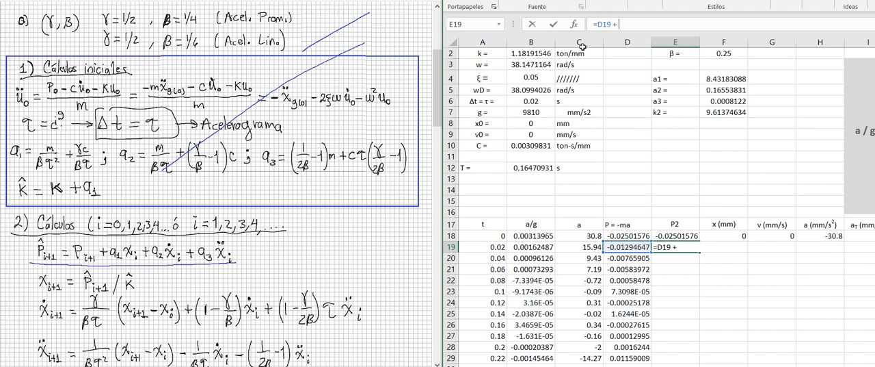
pyautogui.click(726, 80)
pyautogui.press('F4')
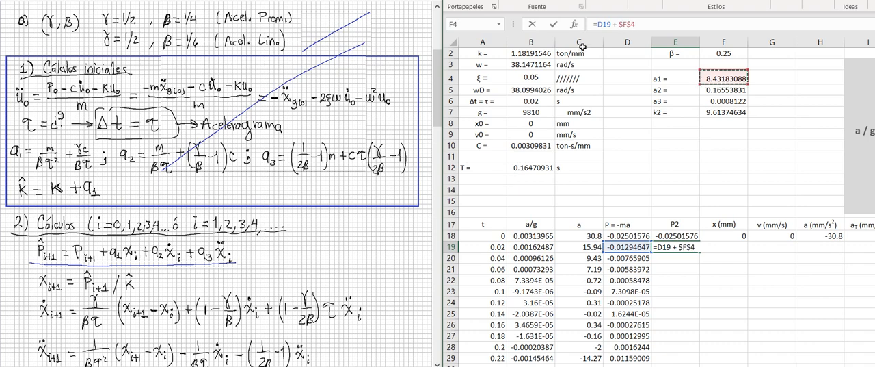
pyautogui.write('*')
pyautogui.press('Up')
pyautogui.press('Right')
pyautogui.press('F2')
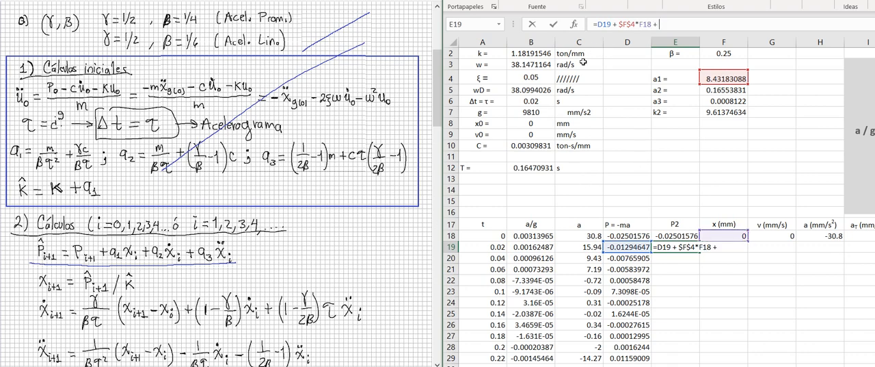
# - Complete the effective load formula in cell E19 with the velocity and acceleration terms $F$5*G18 + $F$6*H18
pyautogui.click(724, 91)
pyautogui.press('F4')
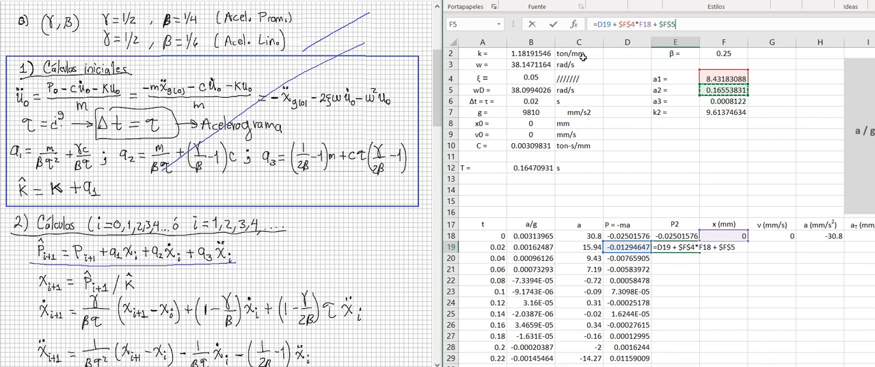
pyautogui.write('*G18')
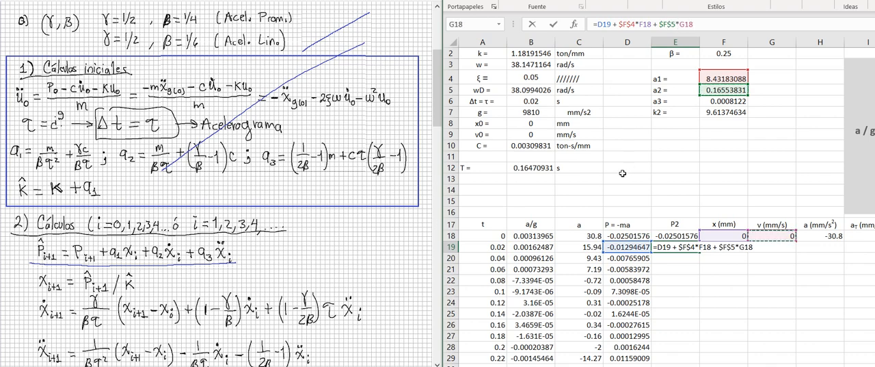
pyautogui.write(' +')
pyautogui.click(724, 101)
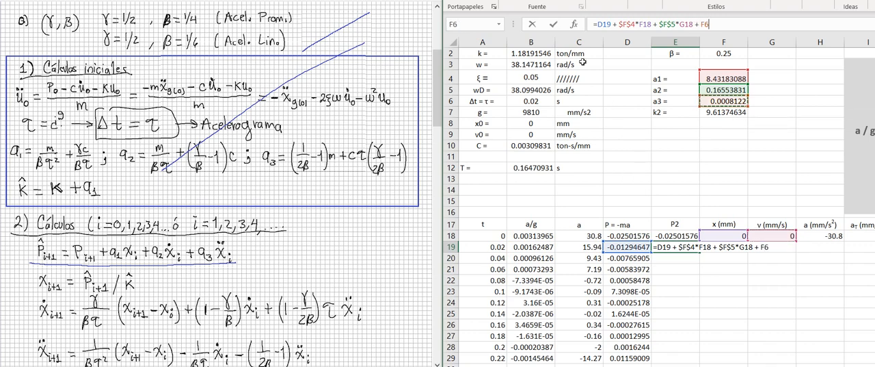
pyautogui.press('F4')
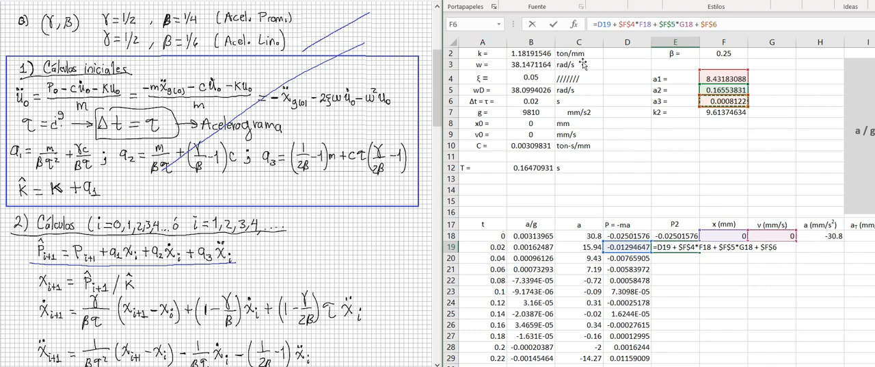
pyautogui.write('*')
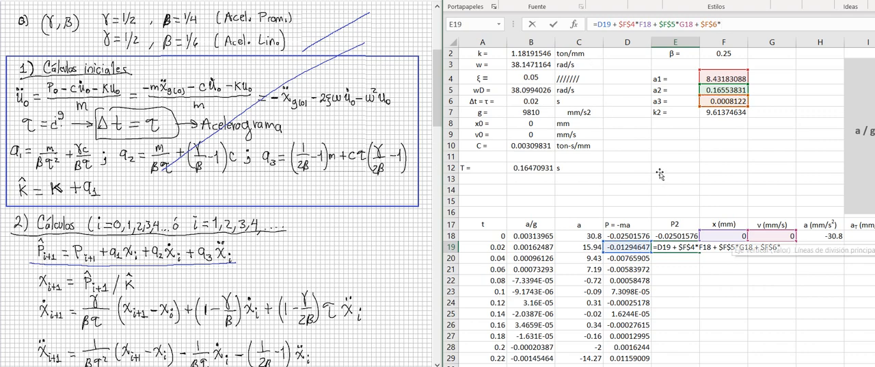
pyautogui.click(821, 236)
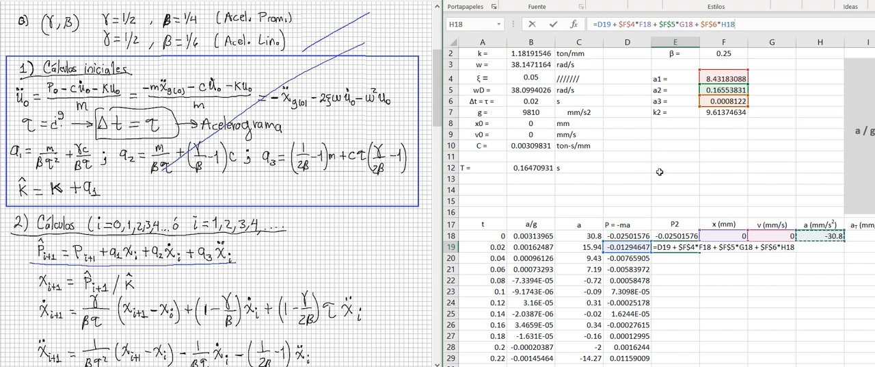
pyautogui.press('Return')
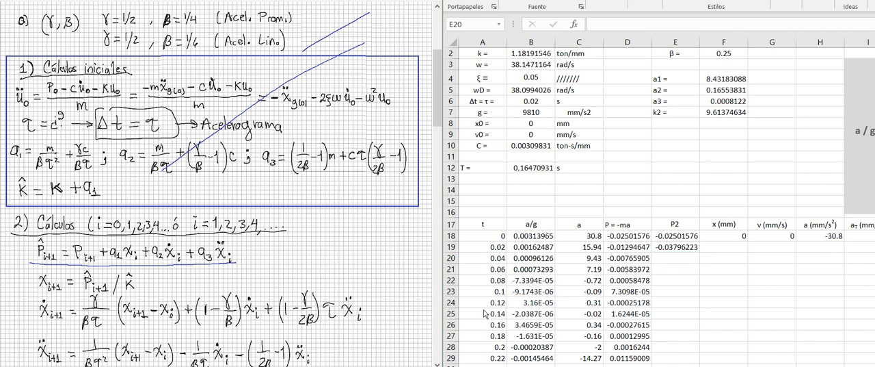
# - Switch to the handwritten notes and underline the displacement equation under 2) Cálculos, then return to the worksheet at cell F19
pyautogui.press('Up')
pyautogui.press('Right')
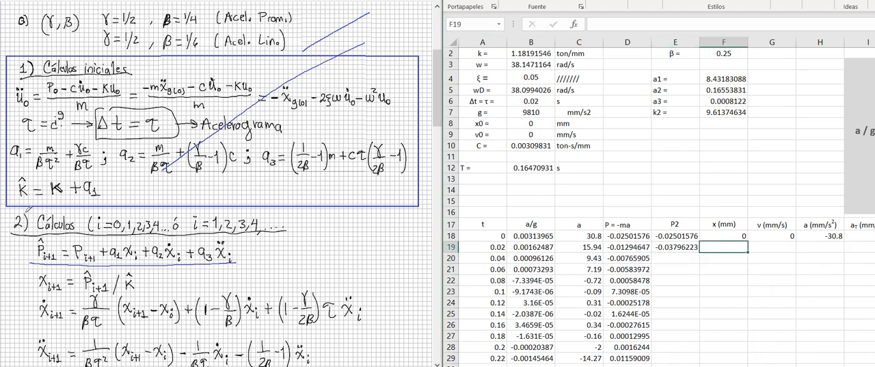
pyautogui.click(26, 212)
pyautogui.moveTo(29, 295); pyautogui.dragTo(142, 297)
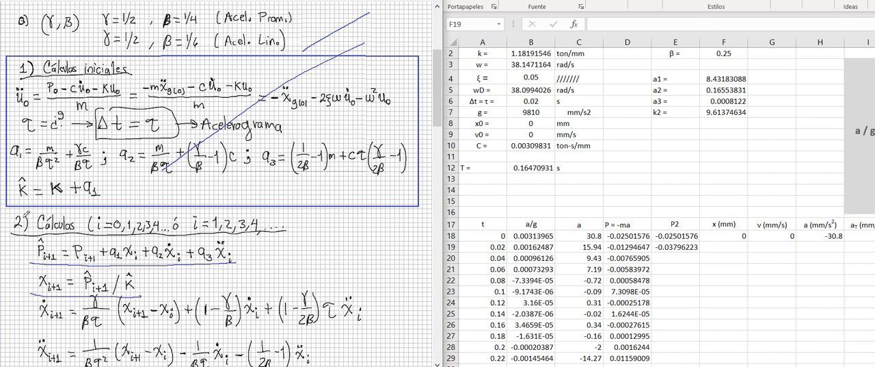
pyautogui.click(580, 180)
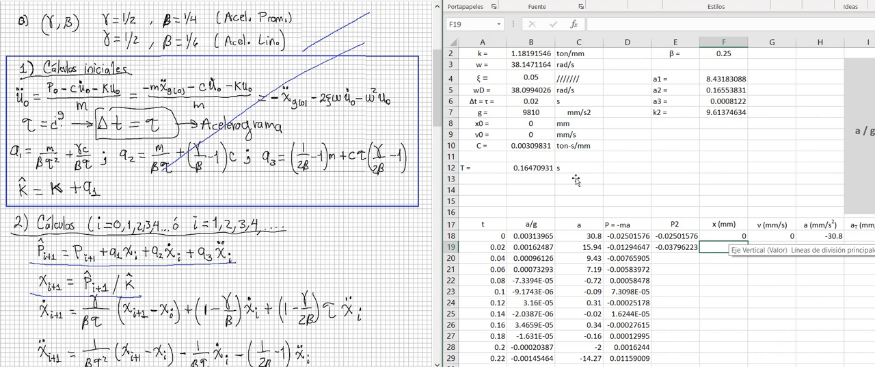
# - Compute the displacement in cell F19 by dividing the effective load by k2 with the formula =E19/F7
pyautogui.write('=')
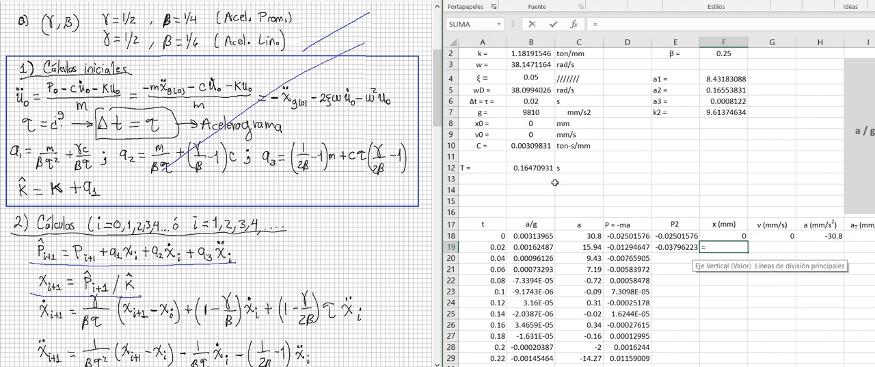
pyautogui.press('Left')
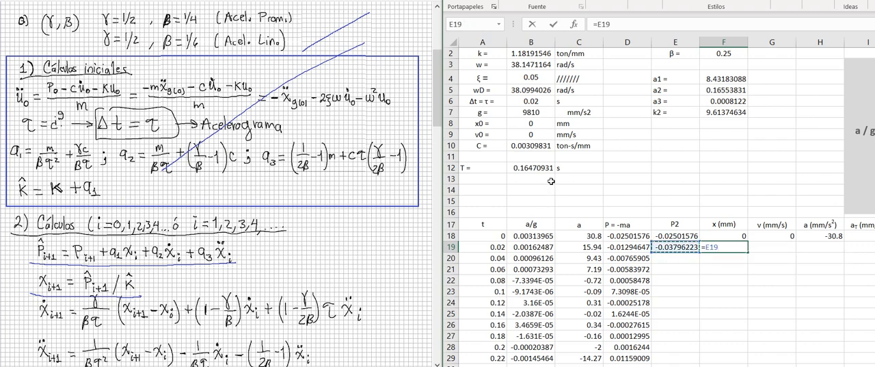
pyautogui.write('/')
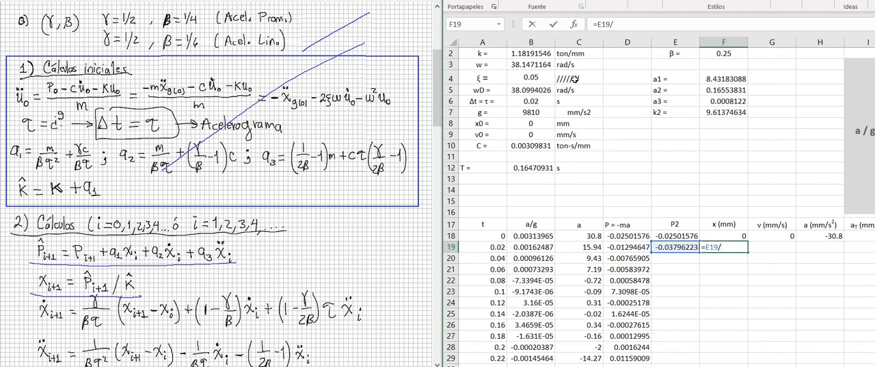
pyautogui.press('Up')
pyautogui.press('Up')
pyautogui.press('Up')
pyautogui.press('Up')
pyautogui.press('Up')
pyautogui.press('Up')
pyautogui.press('Up')
pyautogui.press('Up')
pyautogui.press('Up')
pyautogui.press('Up')
pyautogui.press('Up')
pyautogui.press('Up')
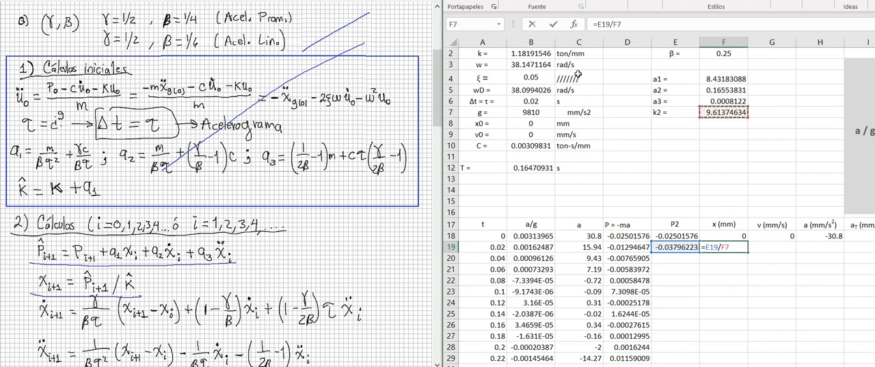
pyautogui.press('Return')
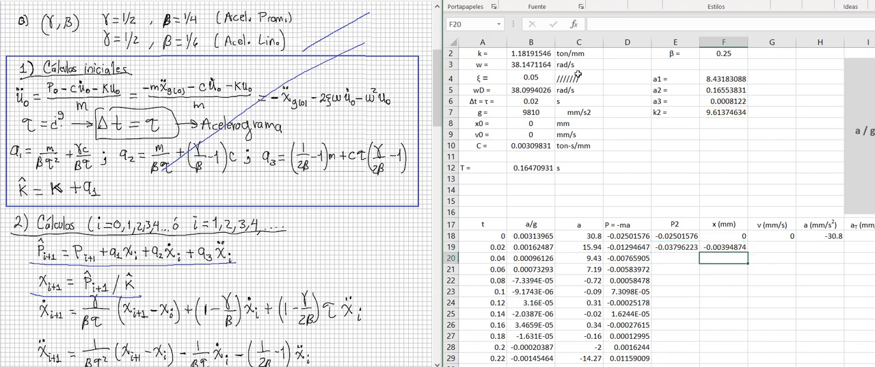
# - Select cell G19, underline the velocity equation in the handwritten notes, and return to the worksheet
pyautogui.press('Right')
pyautogui.press('Up')
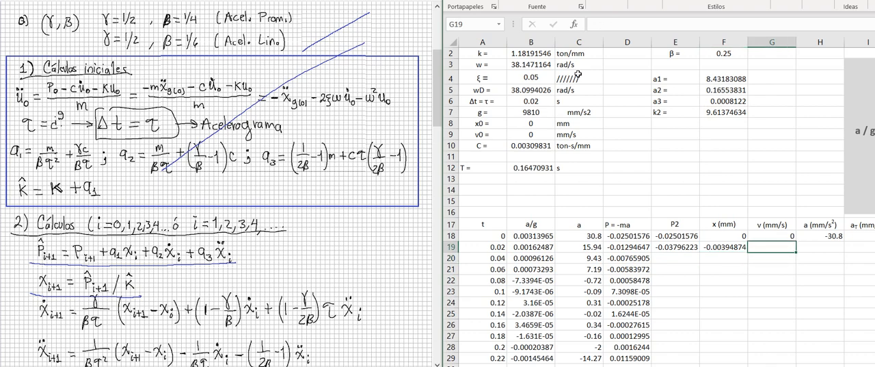
pyautogui.click(407, 315)
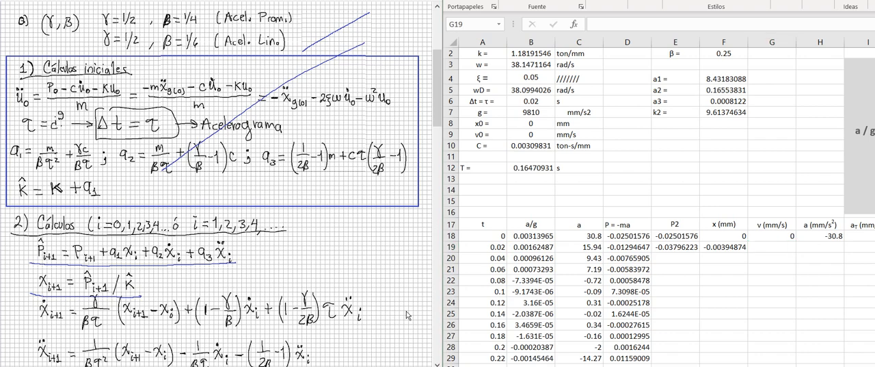
pyautogui.click(724, 280)
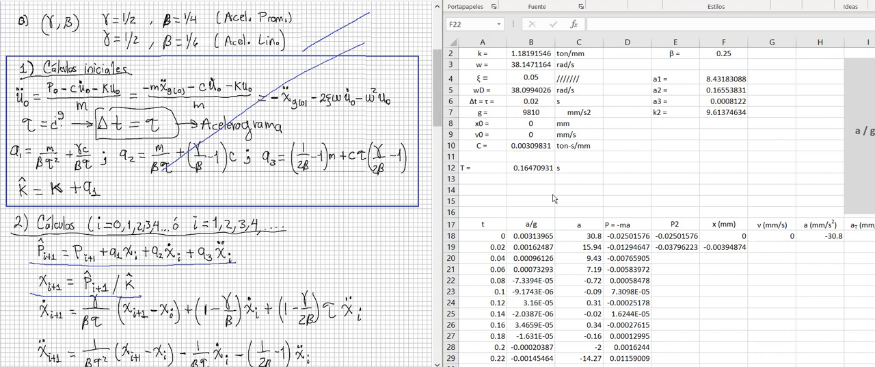
pyautogui.moveTo(772, 247); pyautogui.dragTo(772, 236)
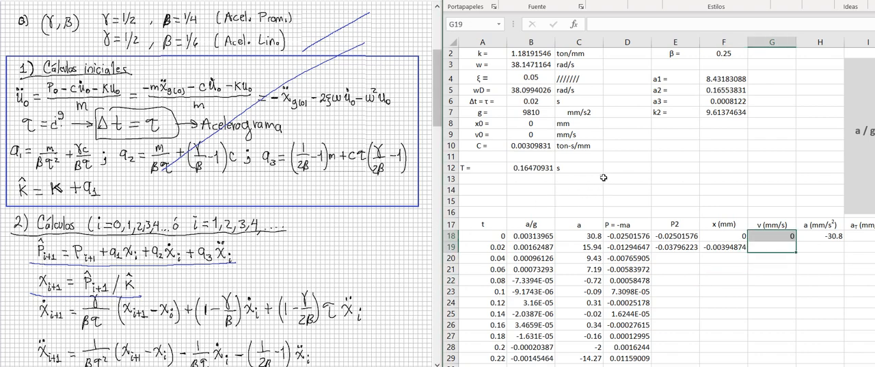
pyautogui.click(29, 236)
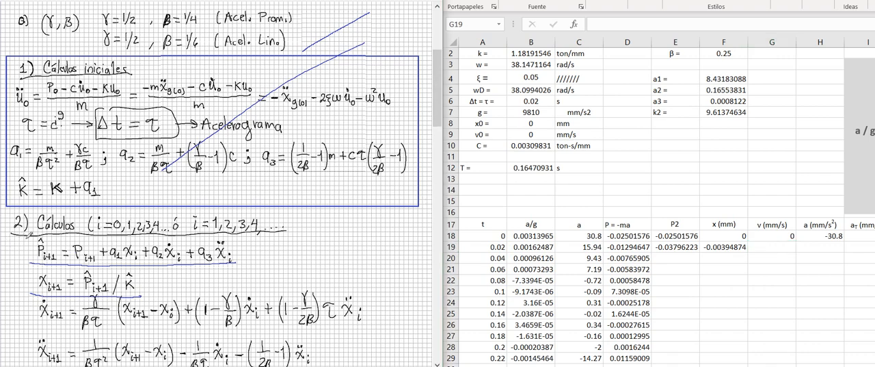
pyautogui.moveTo(21, 335)
pyautogui.mouseDown()
pyautogui.moveTo(364, 325)
pyautogui.moveTo(32, 329)
pyautogui.mouseUp()
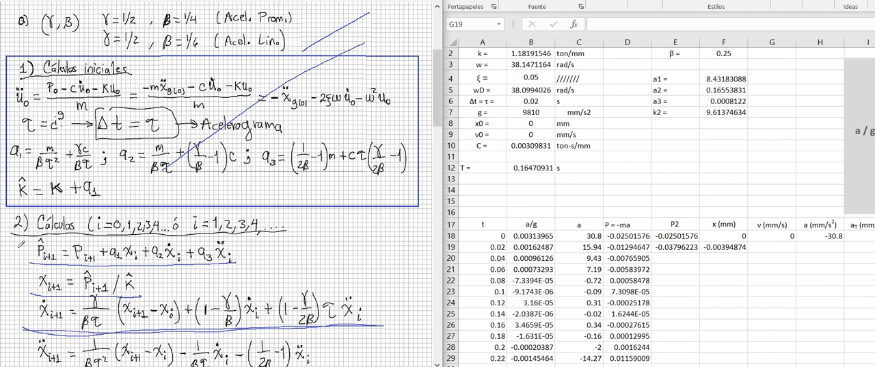
pyautogui.click(606, 179)
# - Begin the velocity formula in cell G19 with =(
pyautogui.write('=')
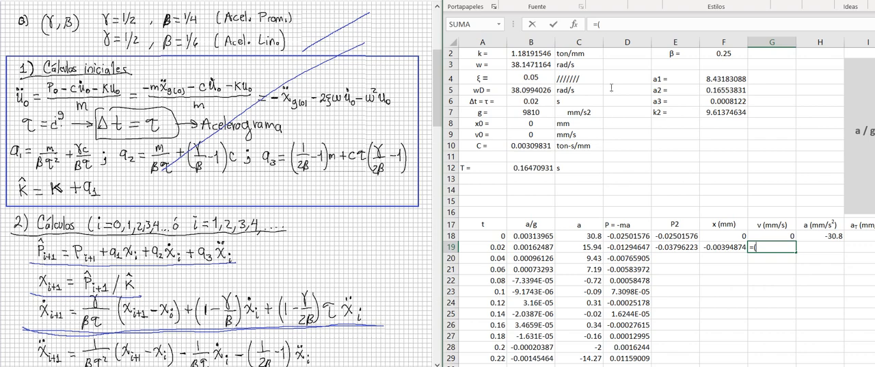
pyautogui.write('(')
pyautogui.scroll(1, 659, 206)
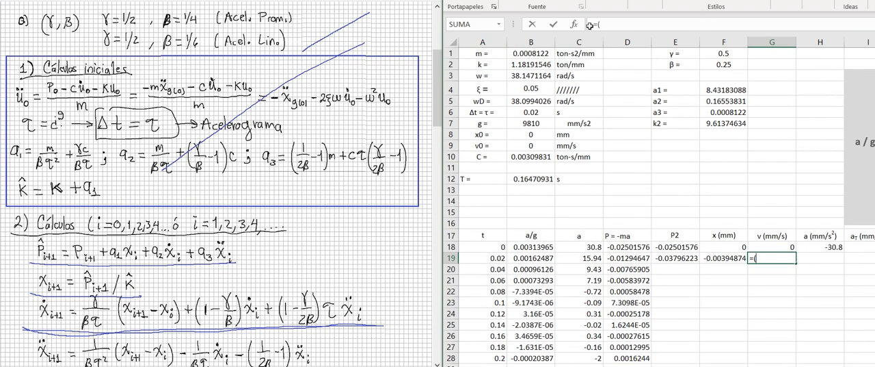
pyautogui.click(725, 54)
pyautogui.write('/(')
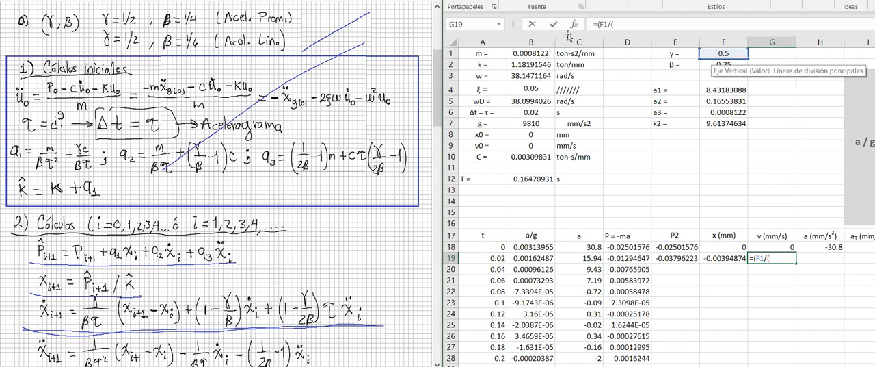
pyautogui.click(724, 64)
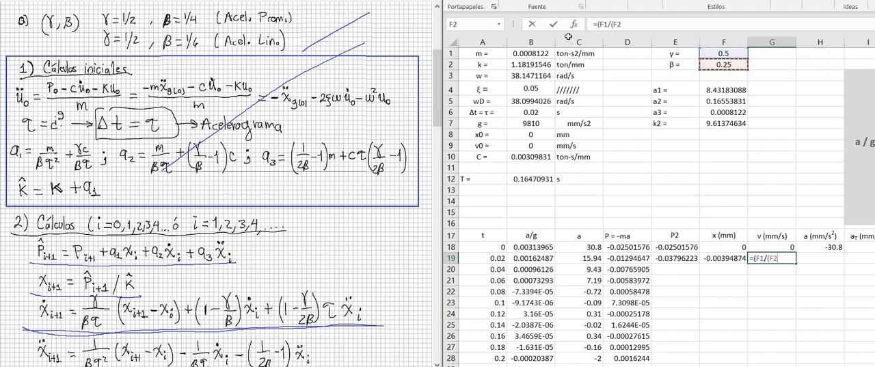
pyautogui.press('BackSpace')
pyautogui.press('BackSpace')
pyautogui.press('BackSpace')
pyautogui.press('BackSpace')
pyautogui.press('BackSpace')
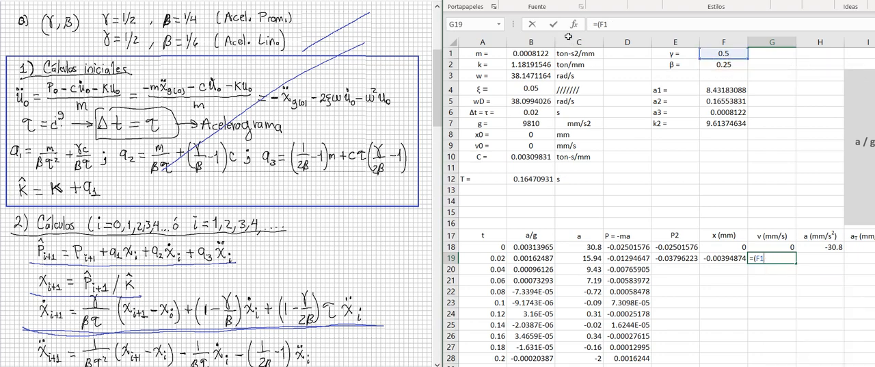
pyautogui.press('BackSpace')
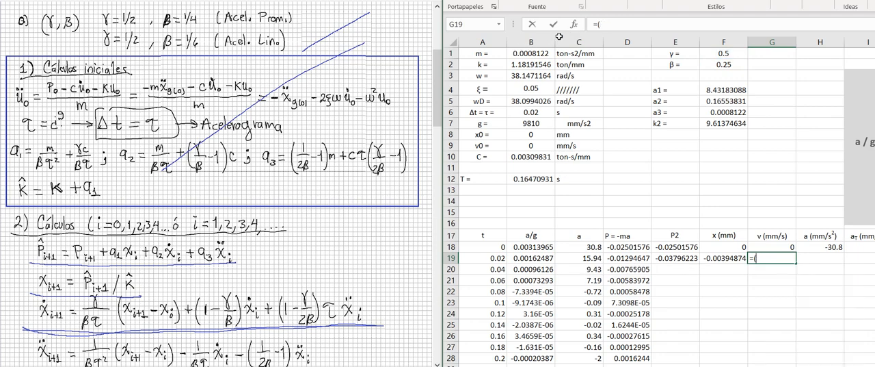
# - Enter the first coefficient of the G19 velocity formula with absolute references, γ over β times τ, as ($F$1/($F$2*$B$6))
pyautogui.click(724, 54)
pyautogui.press('F4')
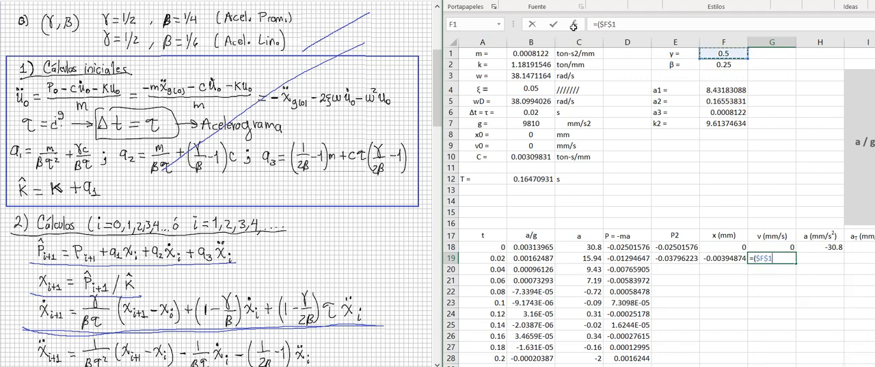
pyautogui.write('/')
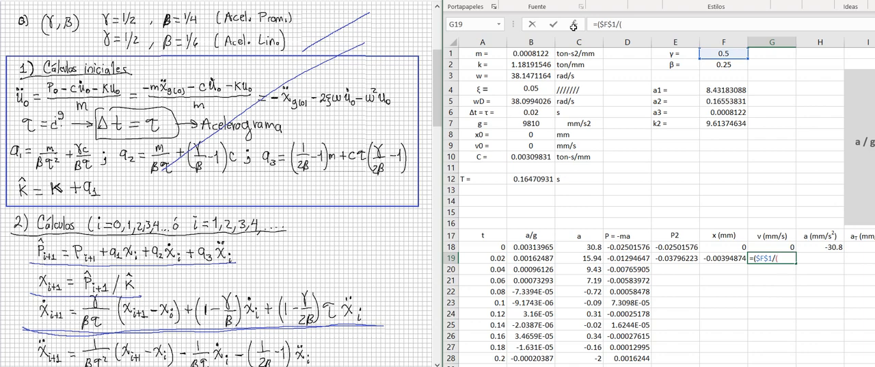
pyautogui.write('(F2')
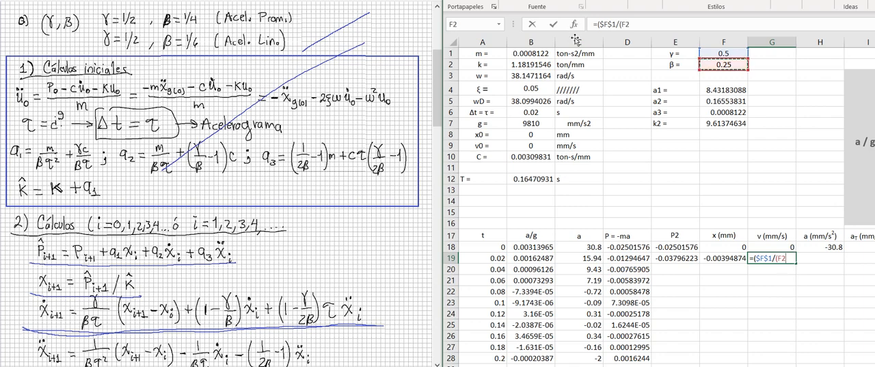
pyautogui.press('F4')
pyautogui.write('*')
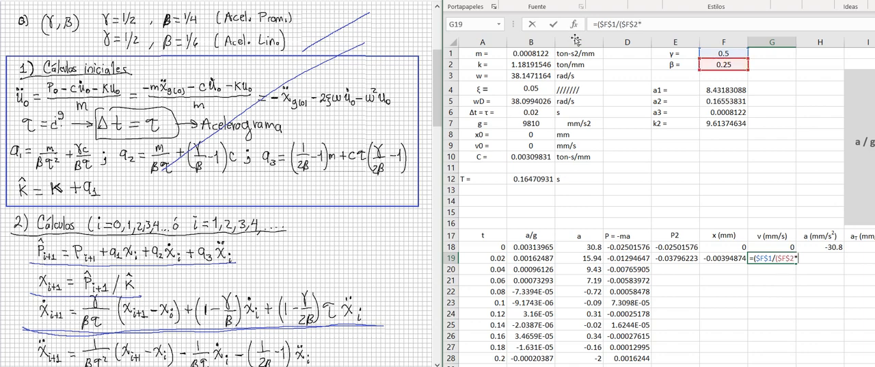
pyautogui.click(531, 111)
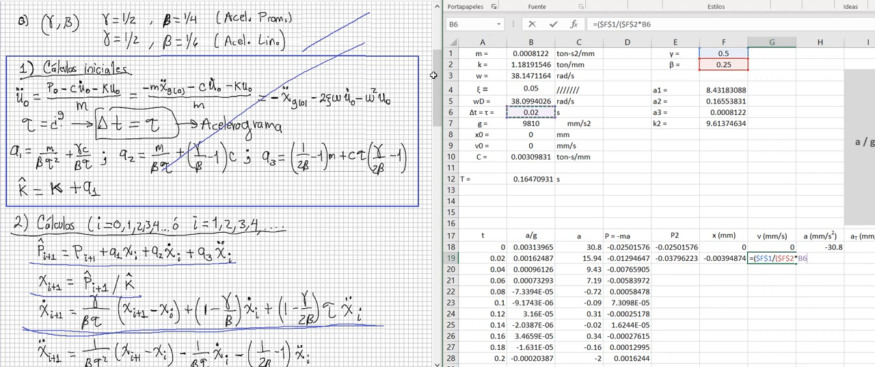
pyautogui.press('F4')
pyautogui.write('))')
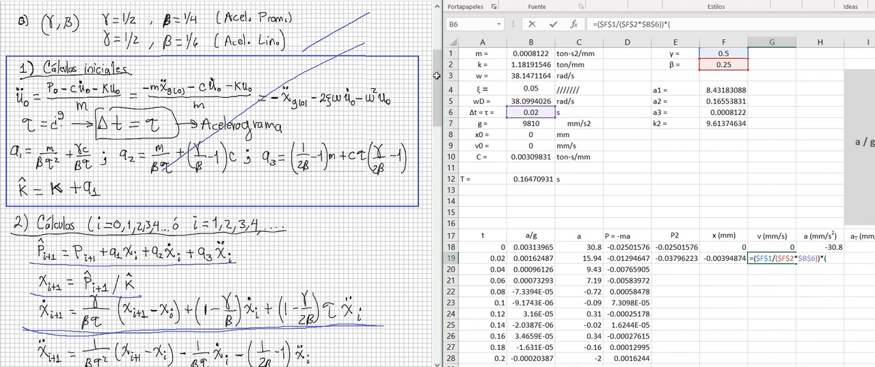
pyautogui.write('*(')
# - Multiply the coefficient in the G19 formula by the displacement difference (F19-F18)
pyautogui.press('Left')
pyautogui.write('-')
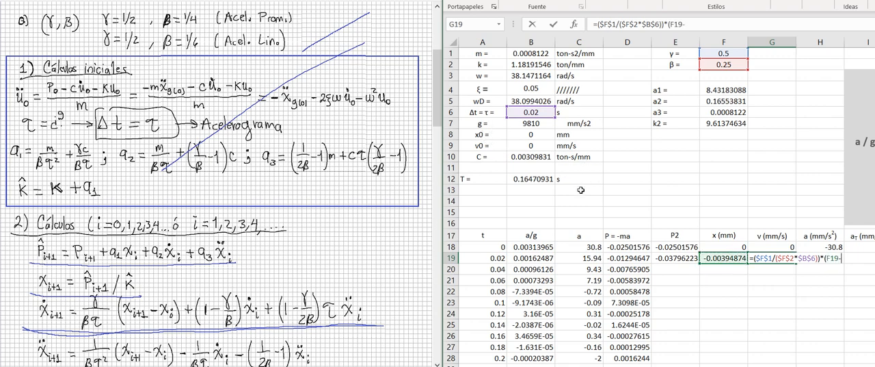
pyautogui.press('Up')
pyautogui.press('Left')
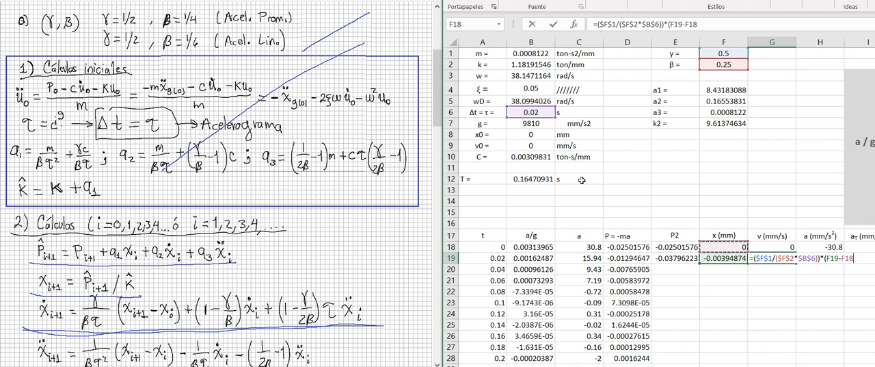
pyautogui.write(') + (1-(')
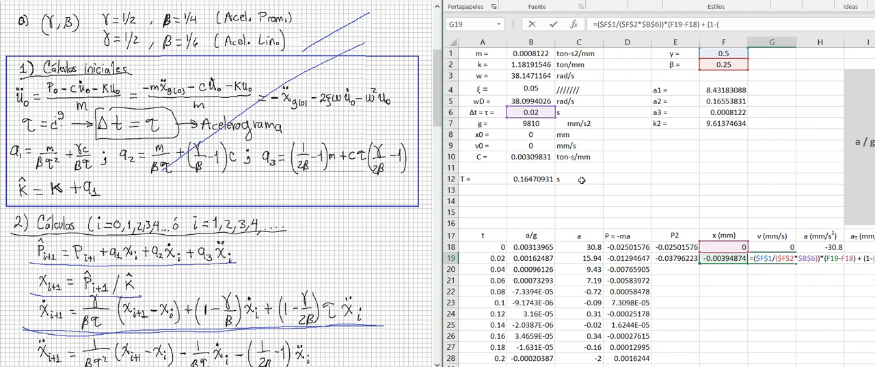
# - Add the previous-velocity term (1-($F$1/$F$2))*G18 to the formula in cell G19
pyautogui.click(716, 54)
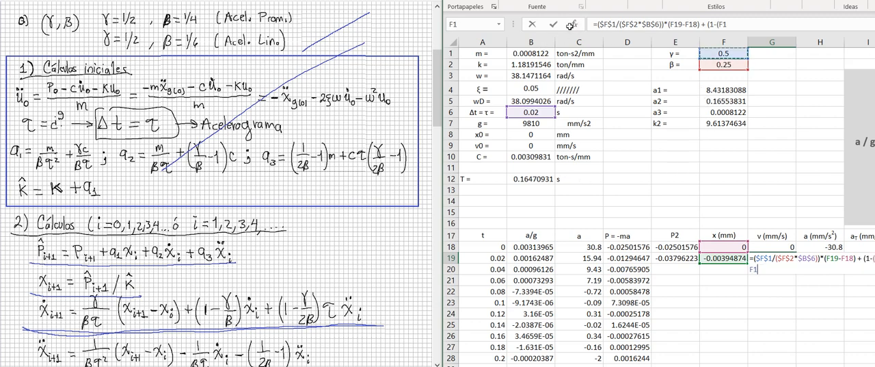
pyautogui.press('F4')
pyautogui.write('/')
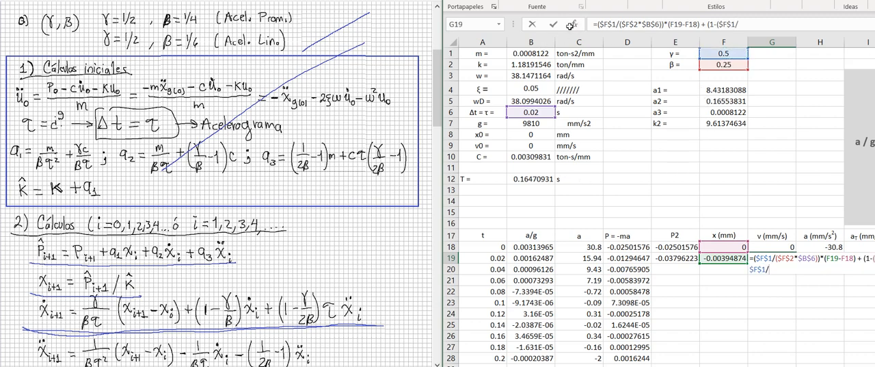
pyautogui.click(725, 64)
pyautogui.press('F4')
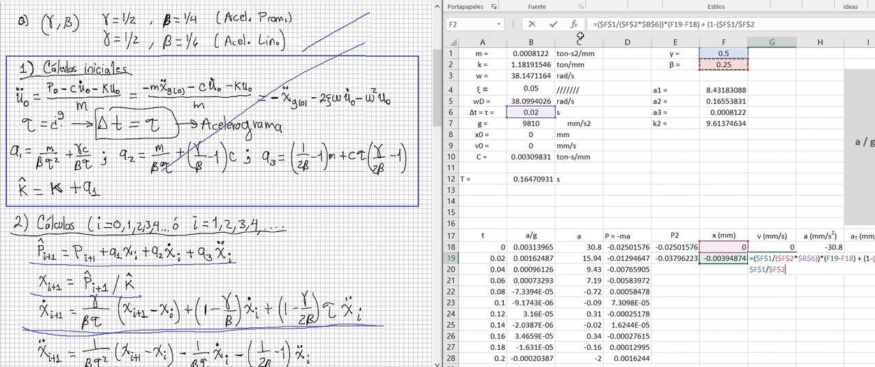
pyautogui.write('))*')
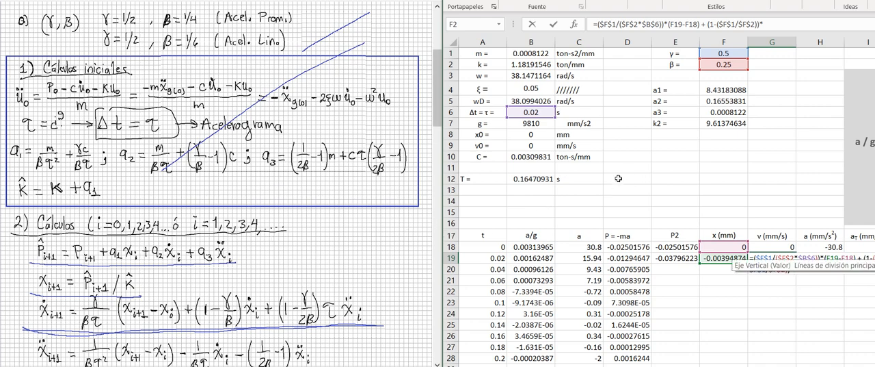
pyautogui.press('Up')
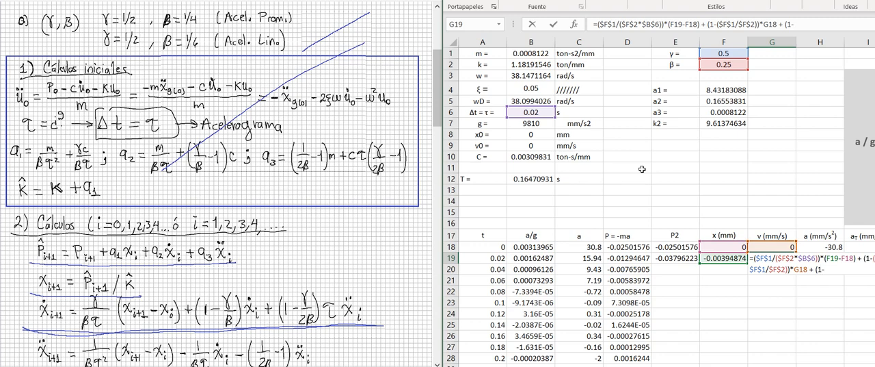
# - Add the acceleration coefficient (1-($F$1/(2*$F$2))) to the formula in cell G19
pyautogui.write(')')
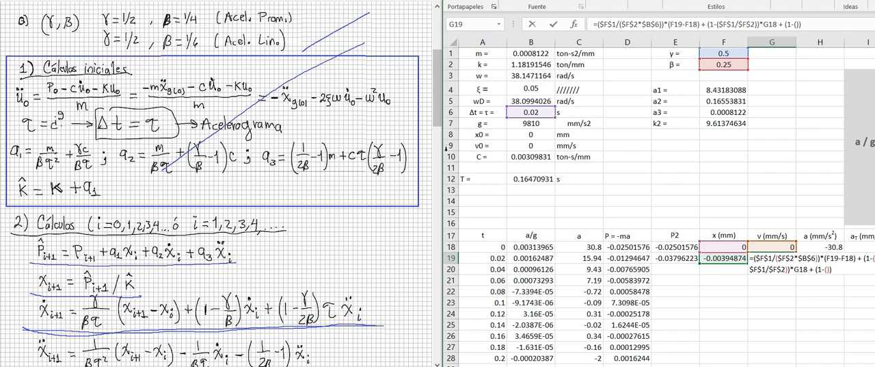
pyautogui.click(723, 52)
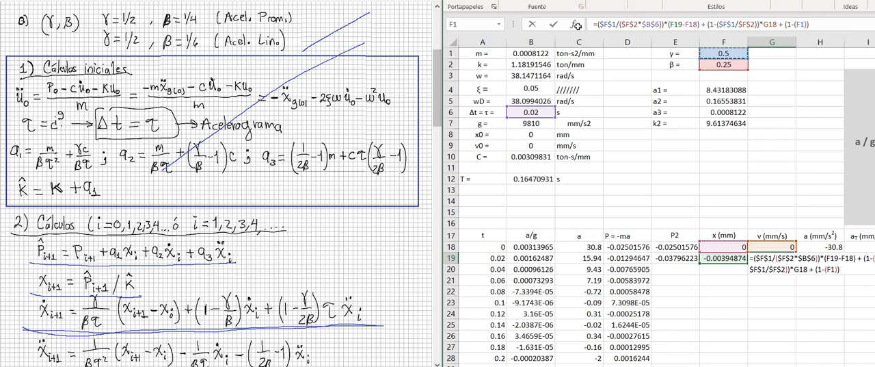
pyautogui.press('F4')
pyautogui.write('/')
pyautogui.write('))')
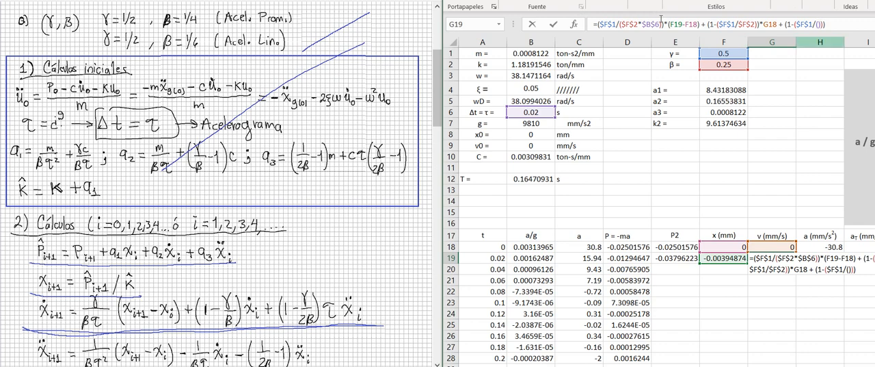
pyautogui.write('2*')
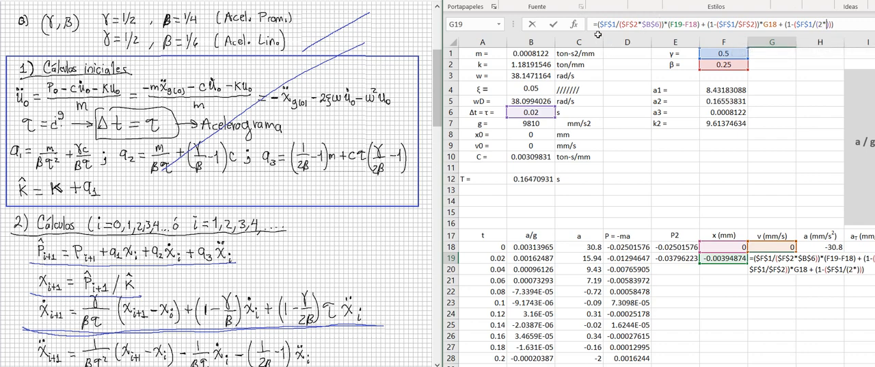
pyautogui.click(723, 64)
pyautogui.press('F4')
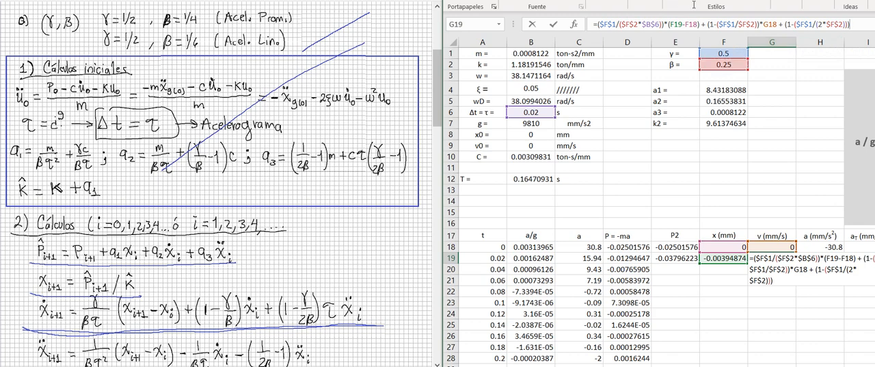
# - Complete the velocity formula in cell G19 by multiplying the last coefficient by $B$6*H18
pyautogui.write('*')
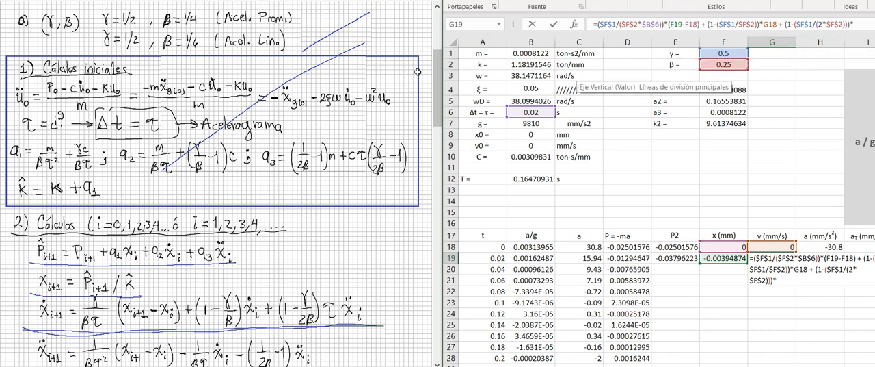
pyautogui.click(530, 112)
pyautogui.press('F4')
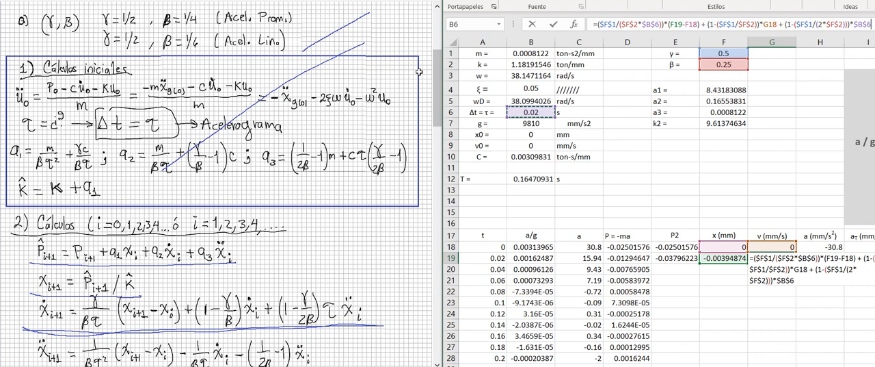
pyautogui.write('*')
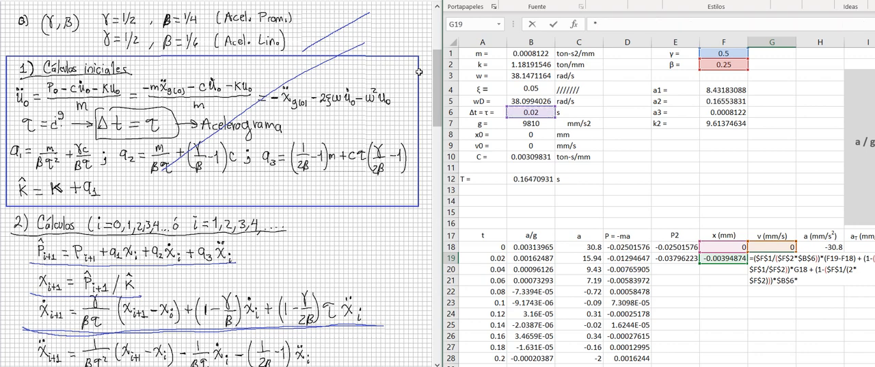
pyautogui.press('Up')
pyautogui.press('Right')
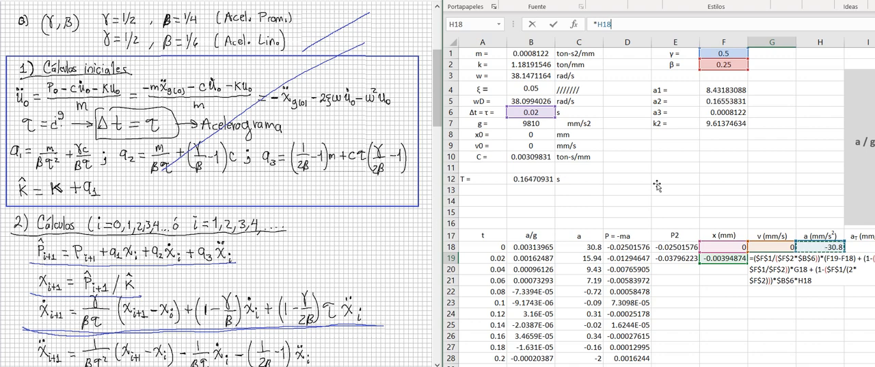
pyautogui.press('Return')
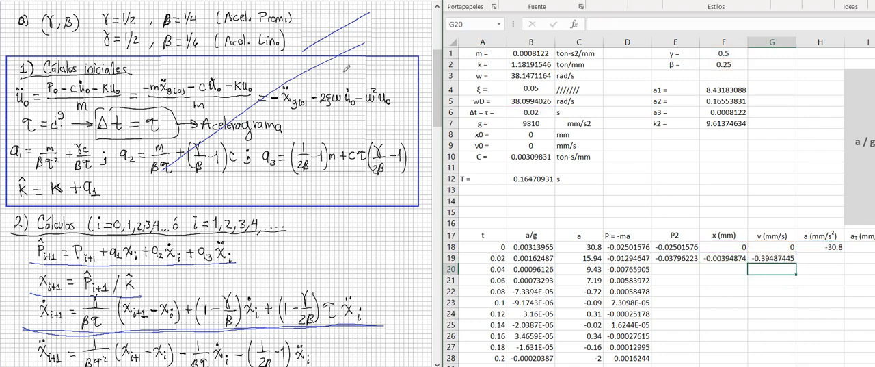
# - Underline the acceleration equation in the handwritten notes and start the acceleration formula in worksheet cell H19
pyautogui.scroll(-3, 349, 68)
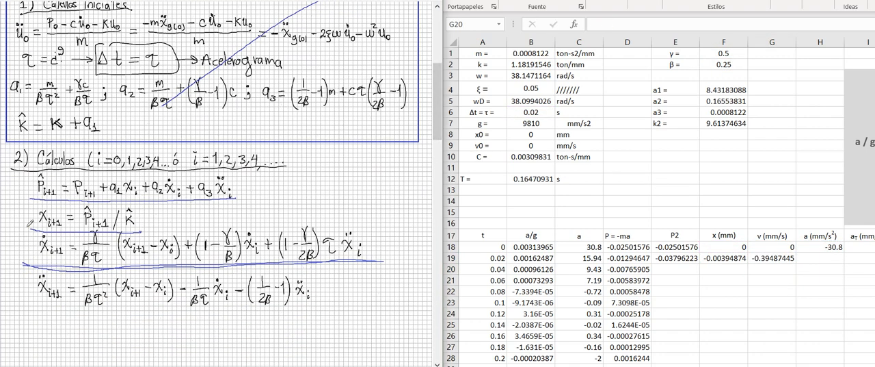
pyautogui.moveTo(28, 301)
pyautogui.mouseDown()
pyautogui.moveTo(246, 317)
pyautogui.moveTo(321, 292)
pyautogui.moveTo(110, 321)
pyautogui.moveTo(20, 299)
pyautogui.moveTo(130, 322)
pyautogui.moveTo(212, 327)
pyautogui.mouseUp()
pyautogui.click(830, 258)
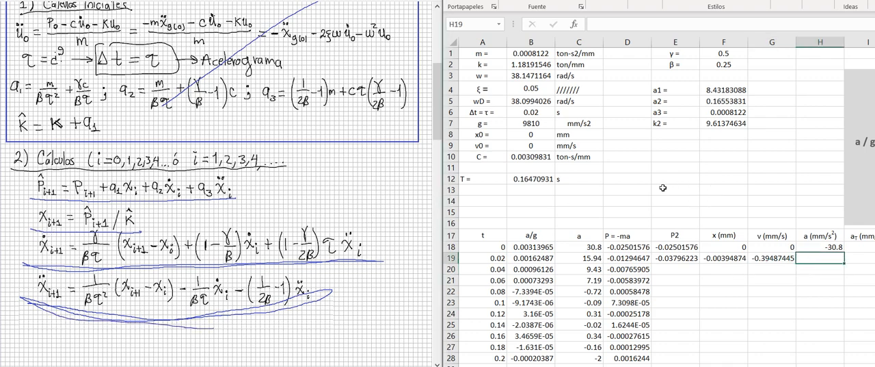
pyautogui.click(657, 25)
pyautogui.write('=(1/(')
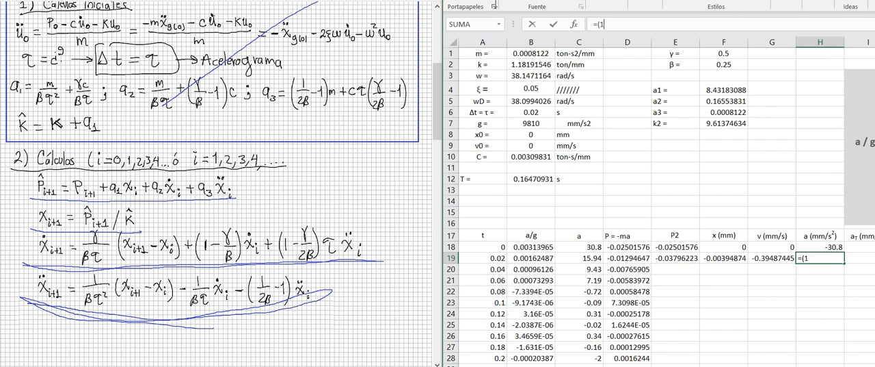
# - Enter the coefficient (1/($F$2*$B$6^2)) as the start of the acceleration formula in cell H19
pyautogui.write('))')
pyautogui.click(724, 65)
pyautogui.press('F4')
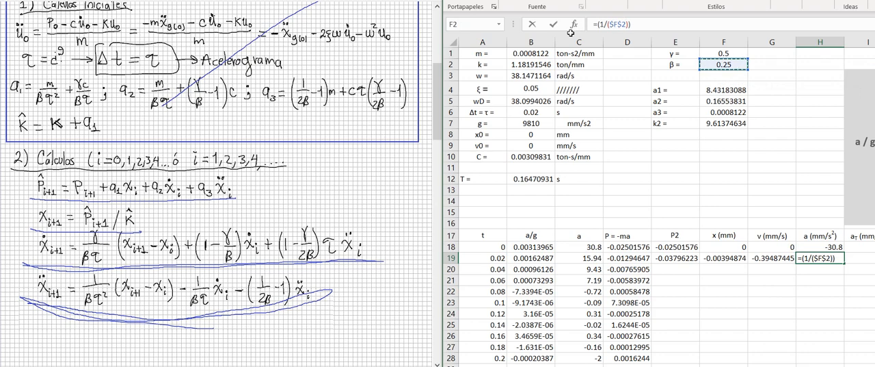
pyautogui.write('*')
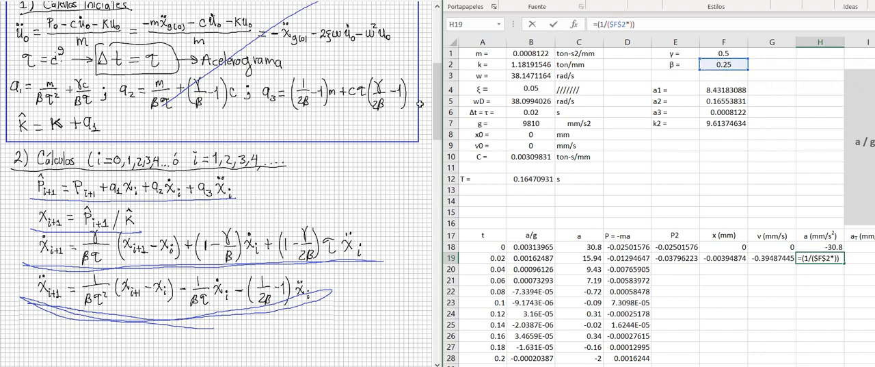
pyautogui.write('B6^')
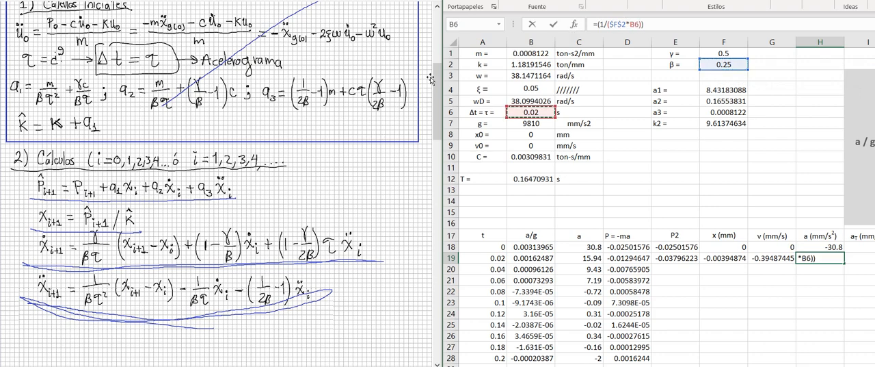
pyautogui.write('2')
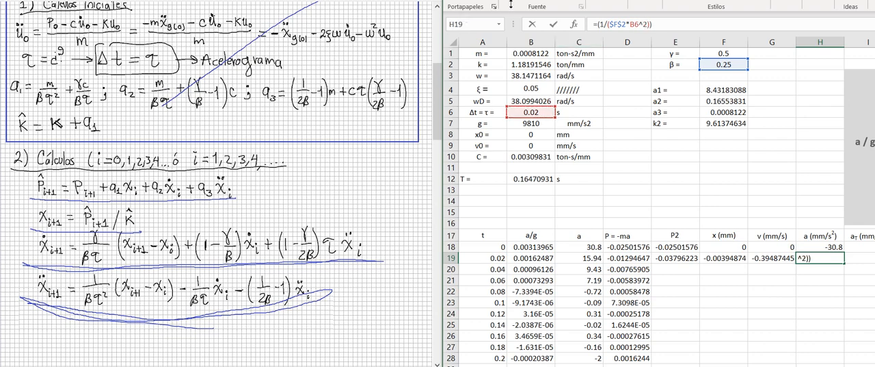
pyautogui.press('F4')
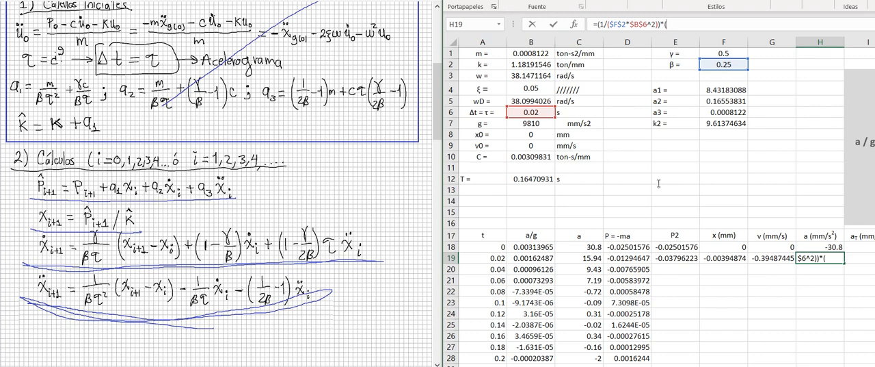
# - Multiply the coefficient in the H19 formula by the displacement difference (F19-F18)
pyautogui.press('Left')
pyautogui.press('Left')
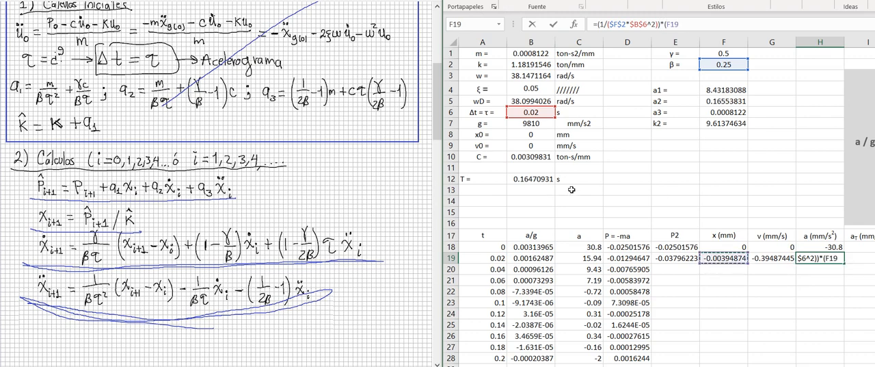
pyautogui.write('-')
pyautogui.press('Left')
pyautogui.press('Left')
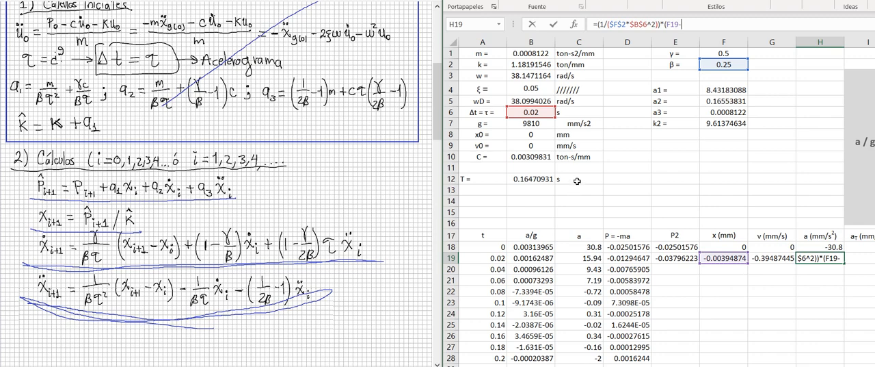
pyautogui.press('Up')
pyautogui.write(')')
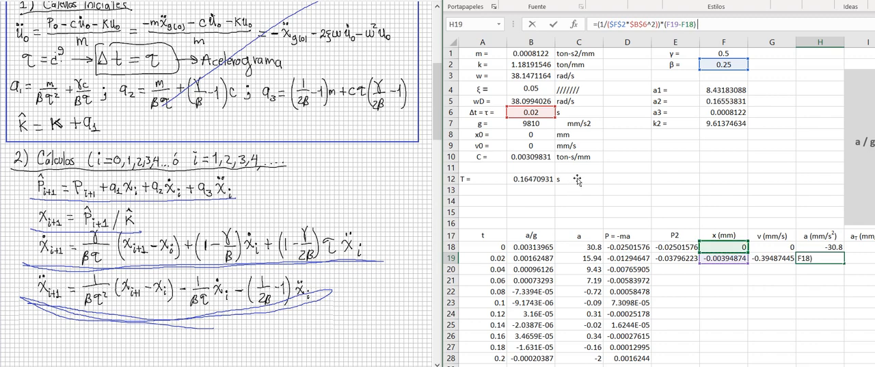
pyautogui.write(' - ()')
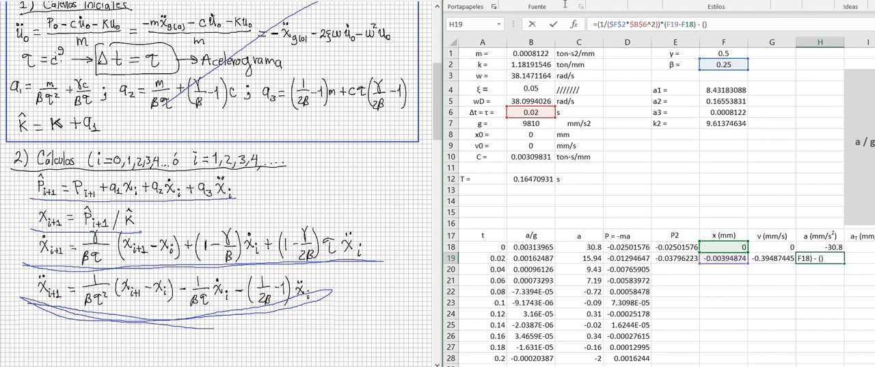
# - Subtract the velocity coefficient (1/($F$2*$B$6)) in the H19 formula, with absolute references to β and the time step
pyautogui.press('Left')
pyautogui.write('1/')
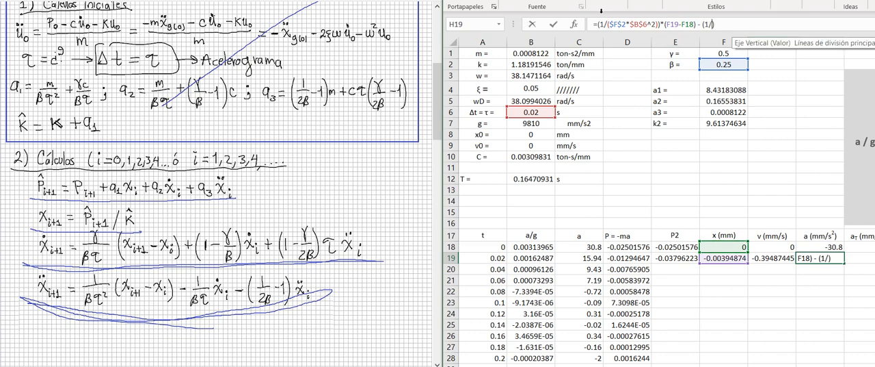
pyautogui.write('()')
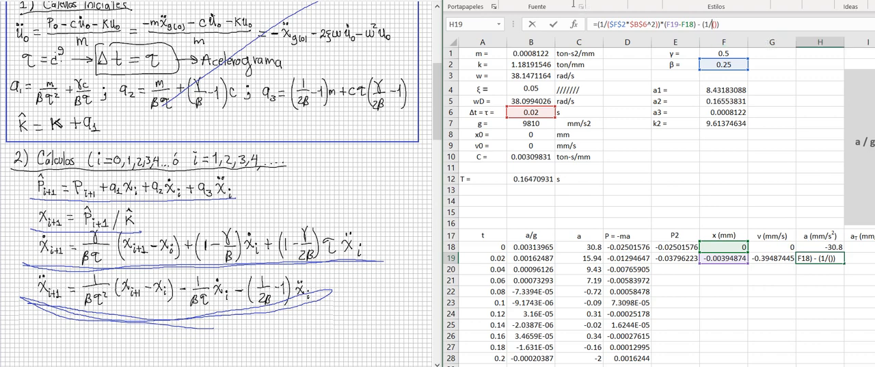
pyautogui.click(722, 64)
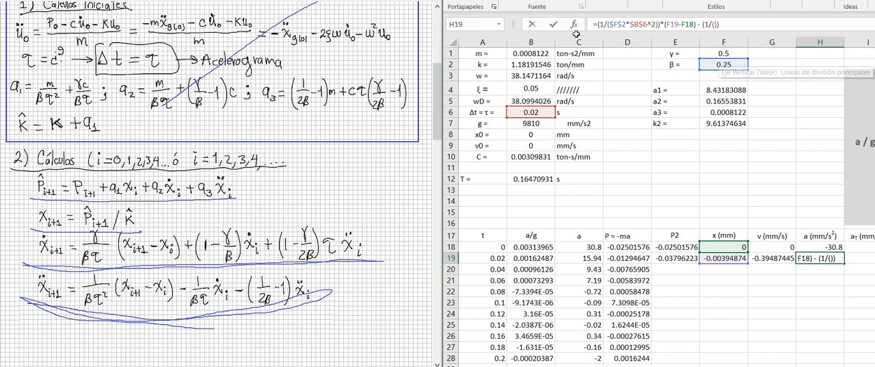
pyautogui.press('F4')
pyautogui.write('*')
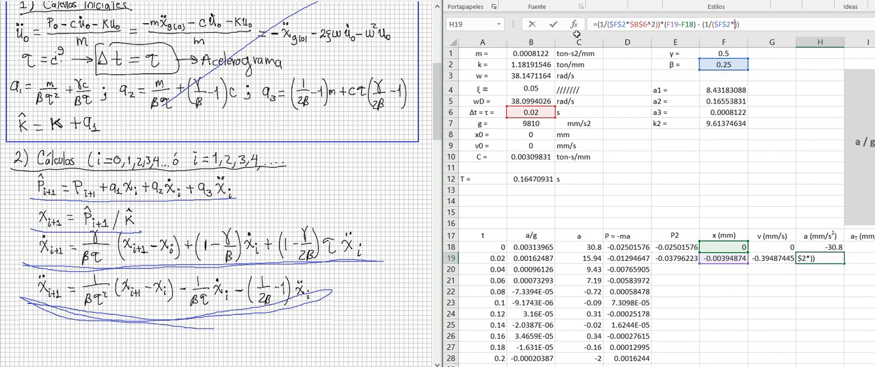
pyautogui.click(530, 112)
pyautogui.press('F4')
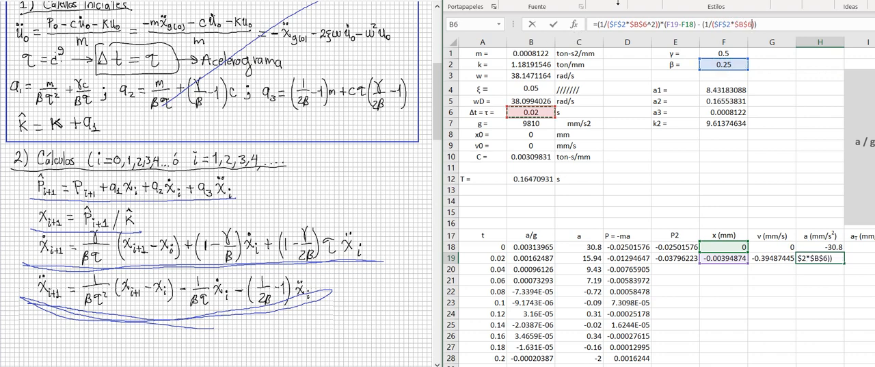
# - Multiply the velocity coefficient in the H19 formula by the previous velocity G18
pyautogui.click(769, 25)
pyautogui.press('Left')
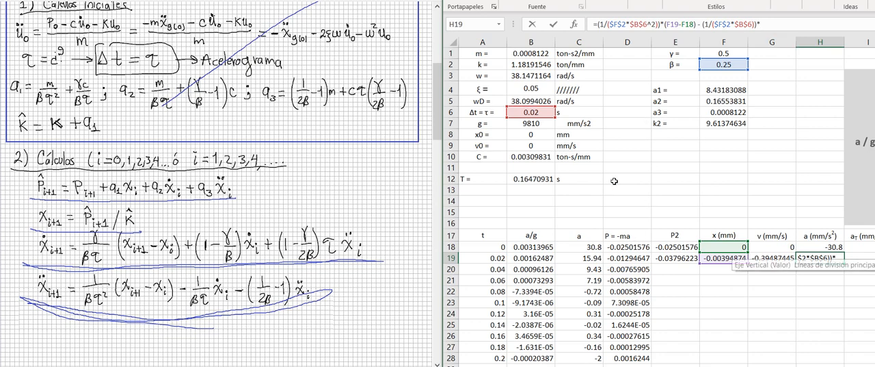
pyautogui.press('Up')
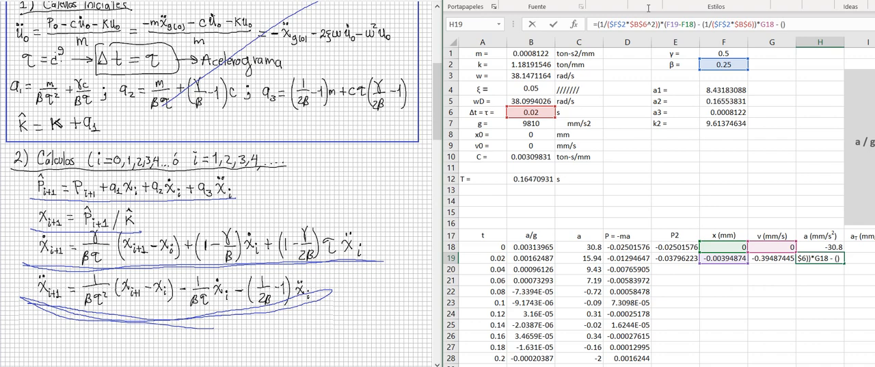
# - Subtract the previous-acceleration coefficient ((1/(2*$F$2))-1) in the H19 formula
pyautogui.write(')-11/()')
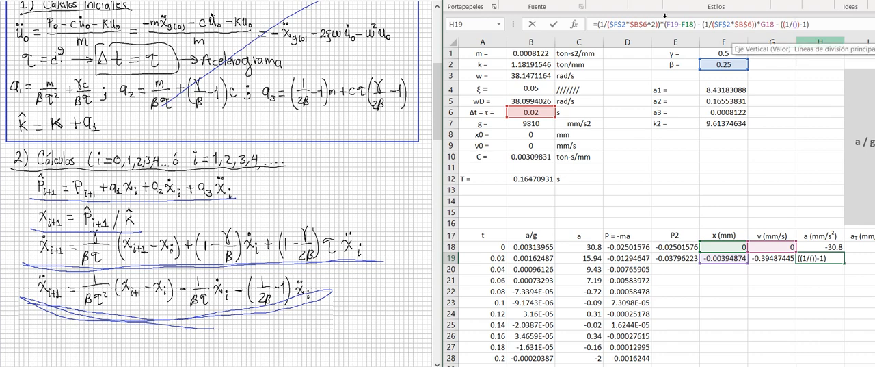
pyautogui.write('2*')
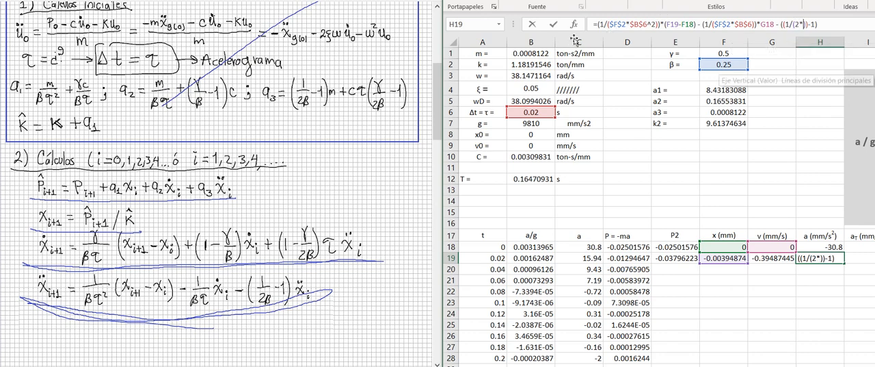
pyautogui.click(723, 65)
pyautogui.press('F4')
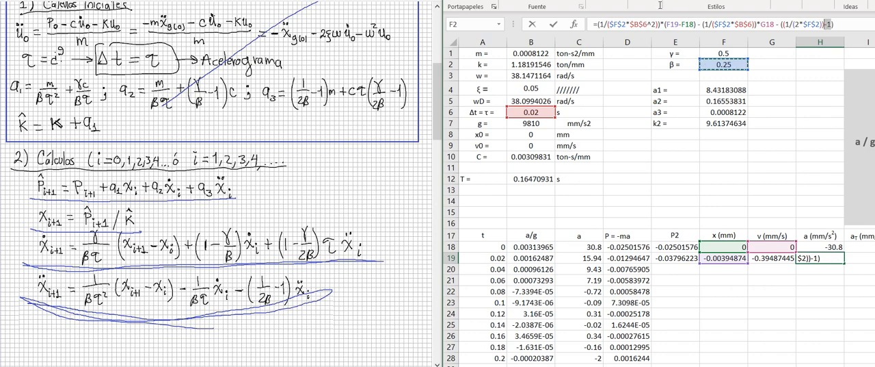
# - Complete the acceleration formula in H19 by multiplying the last coefficient by the previous acceleration H18
pyautogui.click(829, 24)
pyautogui.write('*')
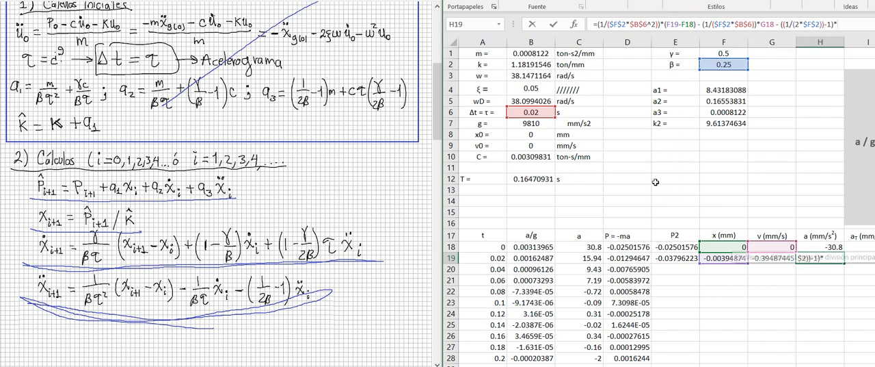
pyautogui.press('Up')
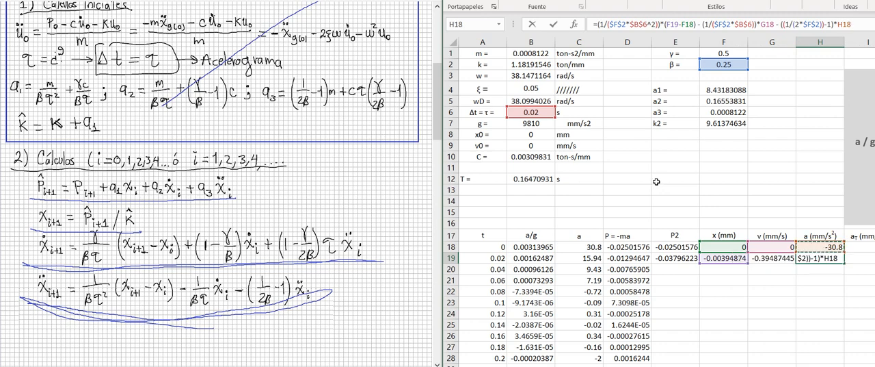
pyautogui.press('Return')
# - Enter the total acceleration formula =C19+H19 in cell I19
pyautogui.hscroll(1, 606, 290)
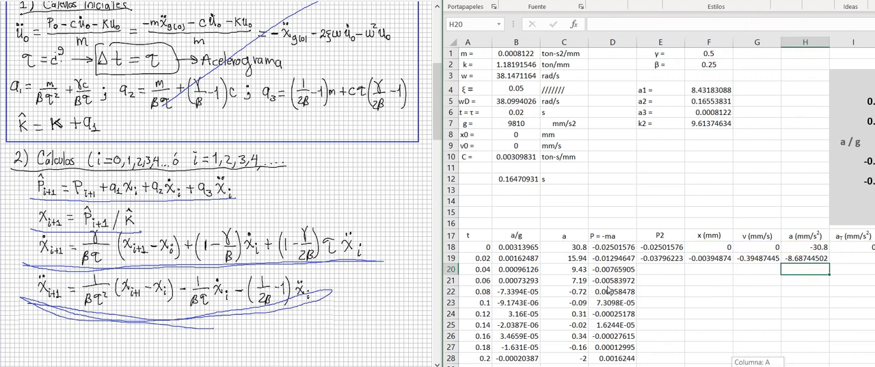
pyautogui.press('Up')
pyautogui.press('Right')
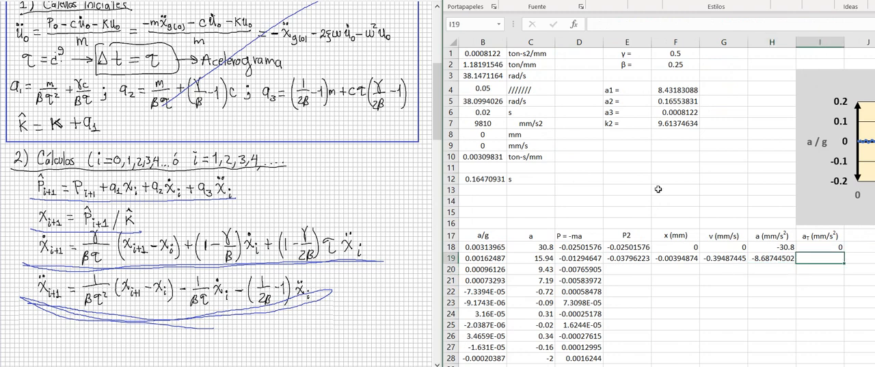
pyautogui.write('=')
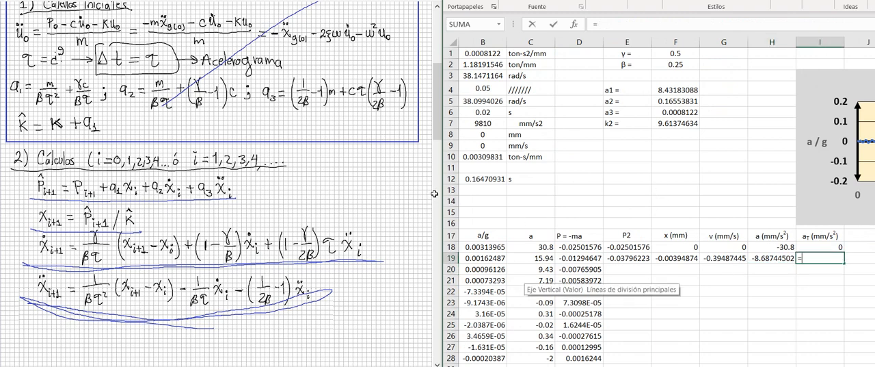
pyautogui.press('Left')
pyautogui.press('Left')
pyautogui.press('Left')
pyautogui.press('Left')
pyautogui.press('Left')
pyautogui.press('Left')
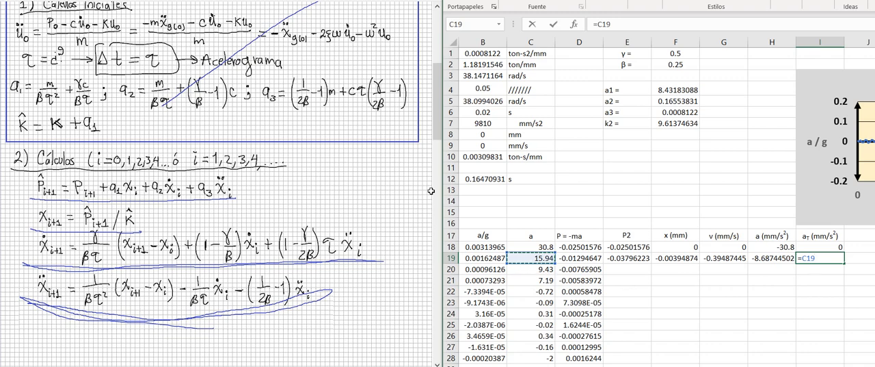
pyautogui.write('+')
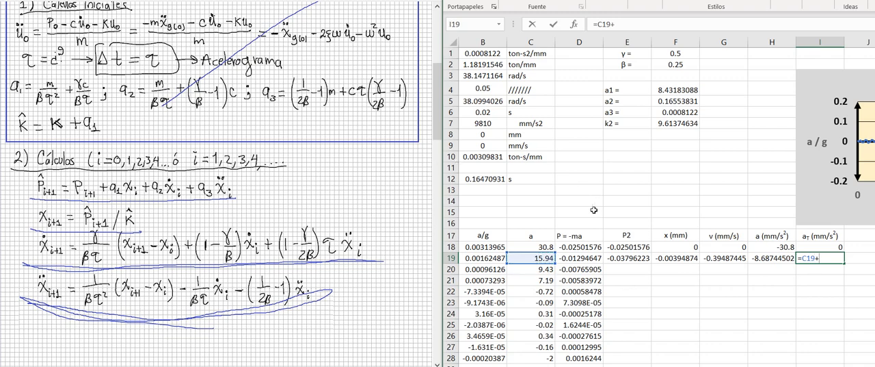
pyautogui.press('Left')
pyautogui.press('Return')
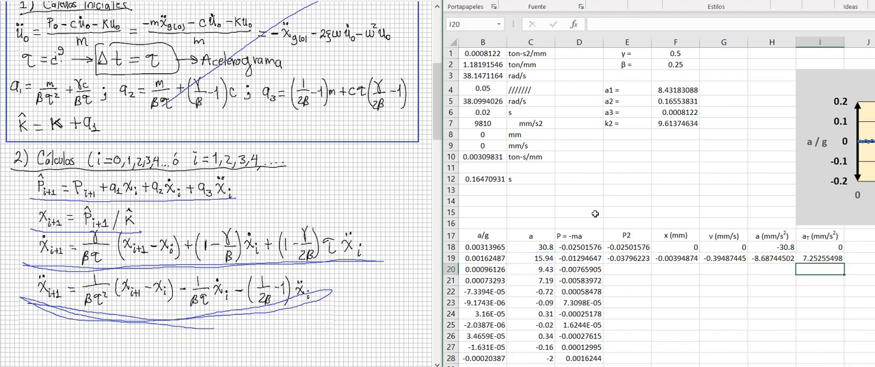
# - Try to fill the formulas in E19:I19 down through the remaining time steps
pyautogui.press('Down')
pyautogui.press('Down')
pyautogui.press('Left')
pyautogui.press('Left')
pyautogui.press('Up')
pyautogui.press('Up')
pyautogui.press('Up')
pyautogui.press('Left')
pyautogui.press('Left')
pyautogui.hotkey('shift', 'Right')
pyautogui.hotkey('shift', 'Right')
pyautogui.hotkey('shift', 'Right')
pyautogui.hotkey('shift', 'Right')
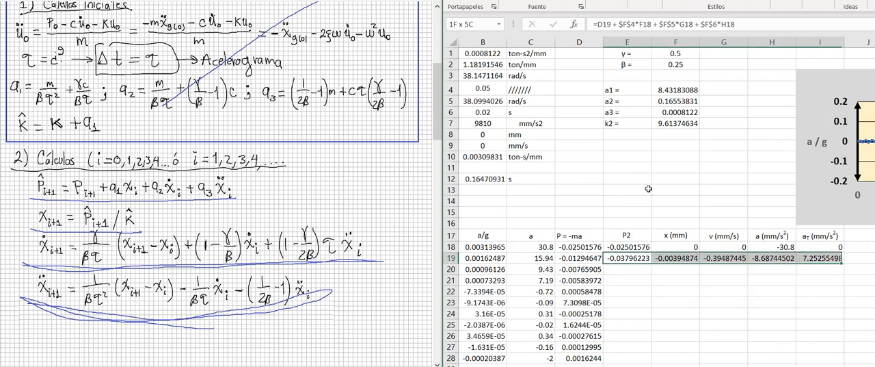
pyautogui.hotkey('ctrl', 'shift', 'Down')
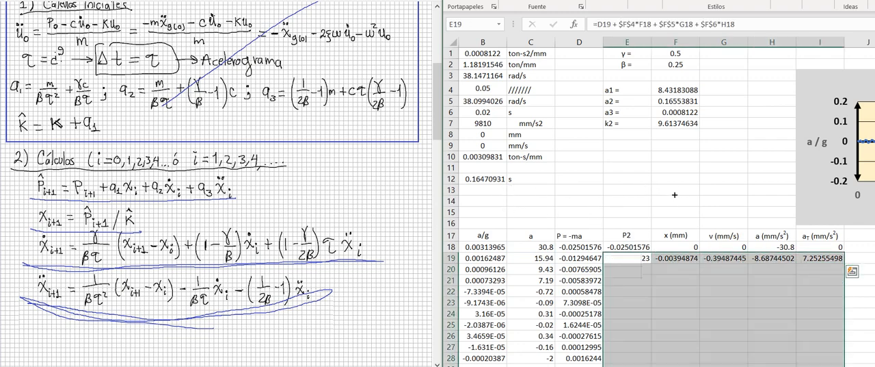
pyautogui.hotkey('ctrl', 'd')
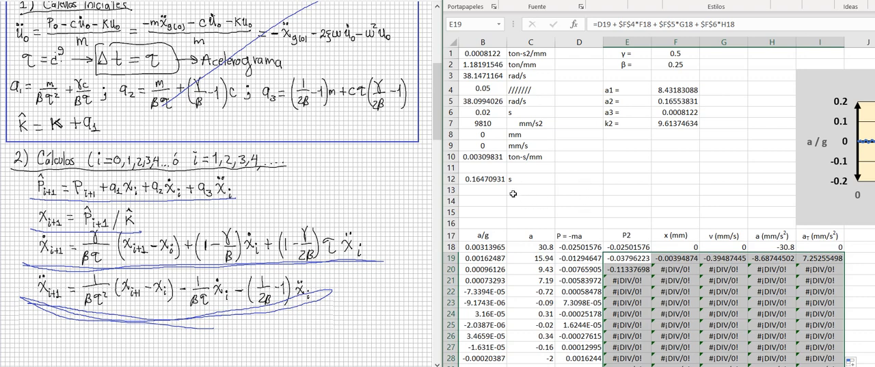
# - Undo the fill-down of the row 19 formulas and the total acceleration formula in I19
pyautogui.press('Up')
pyautogui.press('Up')
pyautogui.press('Up')
pyautogui.press('Up')
pyautogui.press('Up')
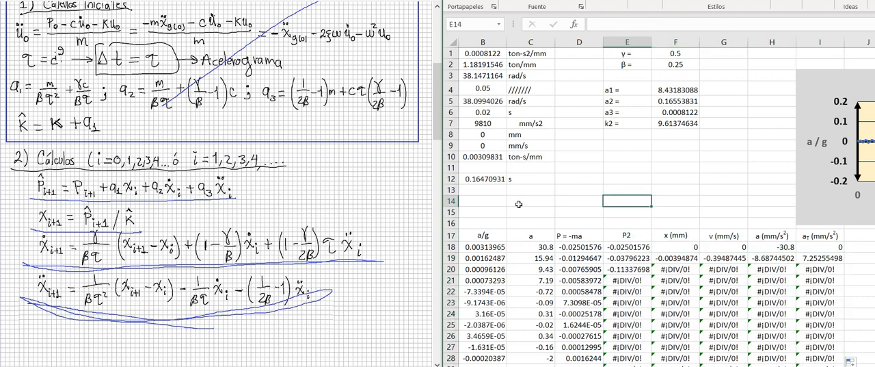
pyautogui.hotkey('ctrl', 'z')
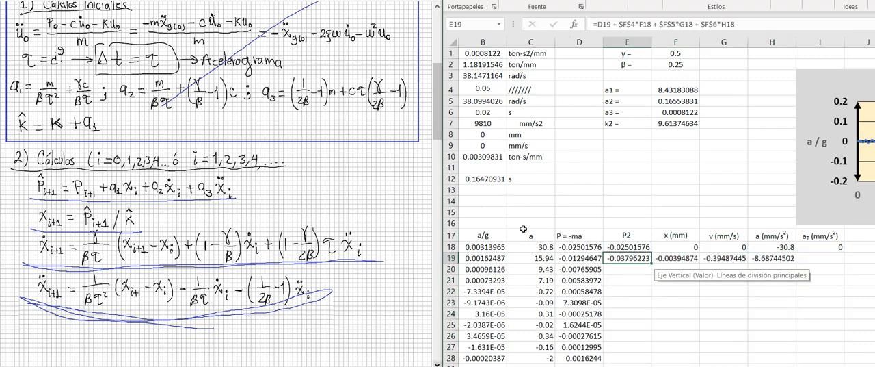
# - Inspect the cell references used in the P2 formula of cell E19
pyautogui.press('Up')
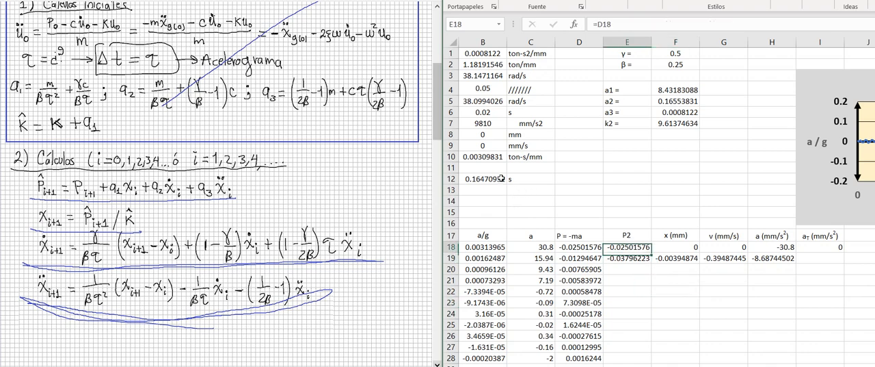
pyautogui.press('Down')
pyautogui.press('F2')
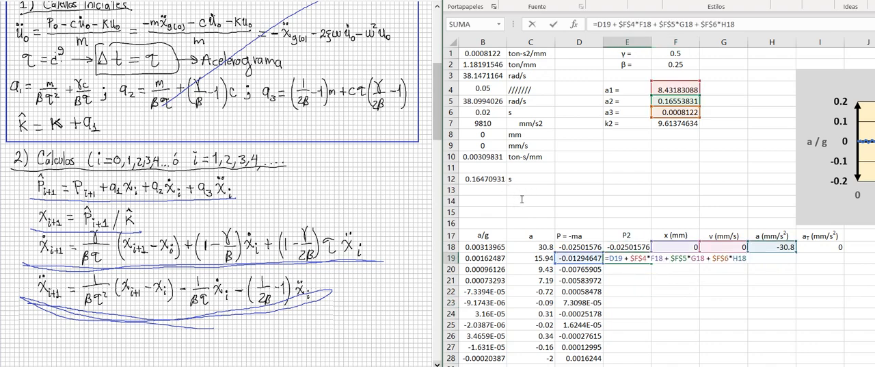
pyautogui.hotkey('ctrl', 'Return')
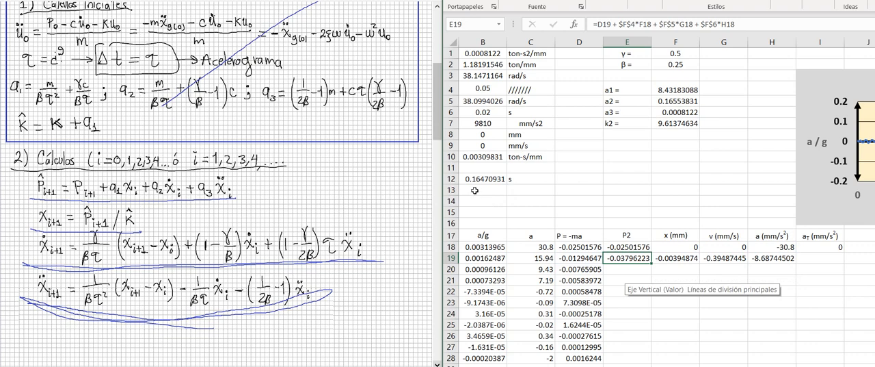
# - Make the k2 reference absolute in the displacement formula of cell F19, giving =E19/$F$7
pyautogui.press('Right')
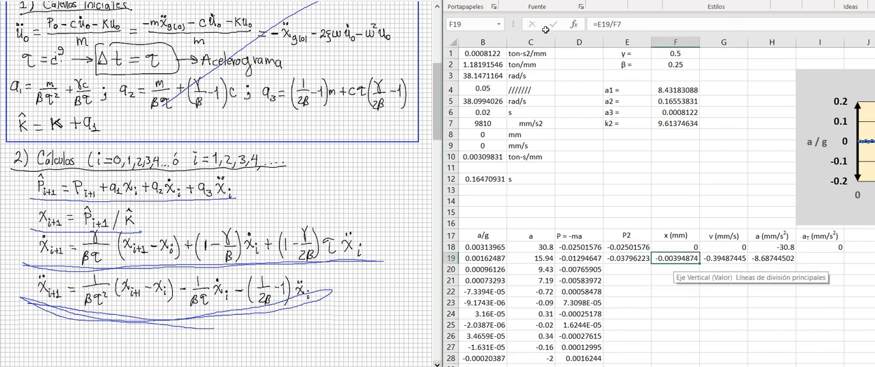
pyautogui.press('F2')
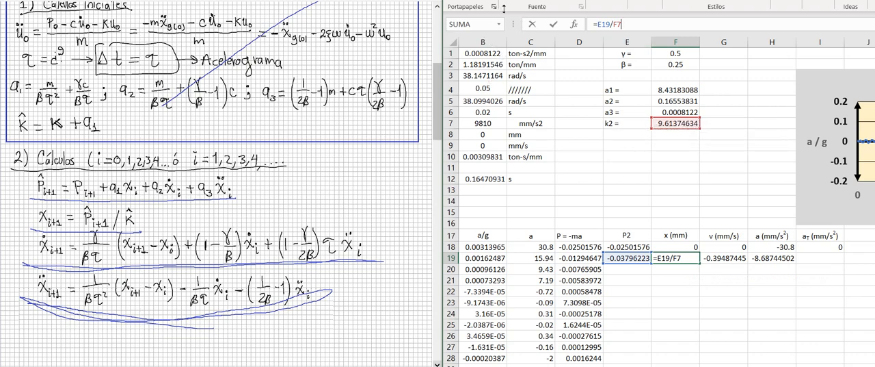
pyautogui.press('F4')
pyautogui.press('Return')
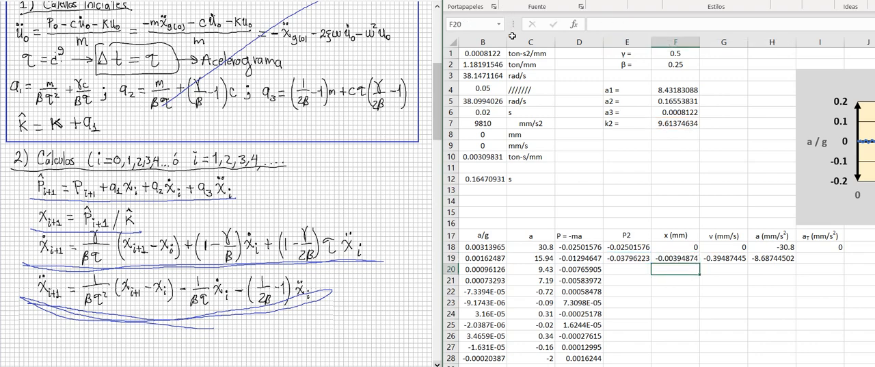
pyautogui.press('Up')
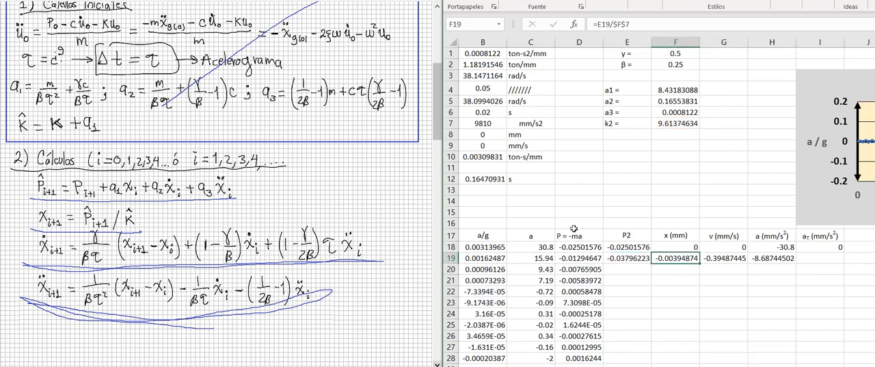
# - Enter the total acceleration formula =C19+H19 in cell I19
pyautogui.press('Right')
pyautogui.press('Right')
pyautogui.press('Down')
pyautogui.press('Up')
pyautogui.press('Right')
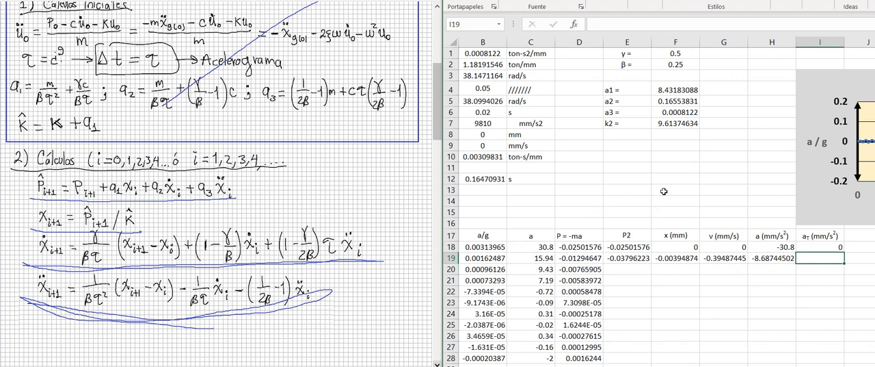
pyautogui.write('=')
pyautogui.press('Left')
pyautogui.press('Left')
pyautogui.press('Left')
pyautogui.press('Left')
pyautogui.press('Left')
pyautogui.press('Left')
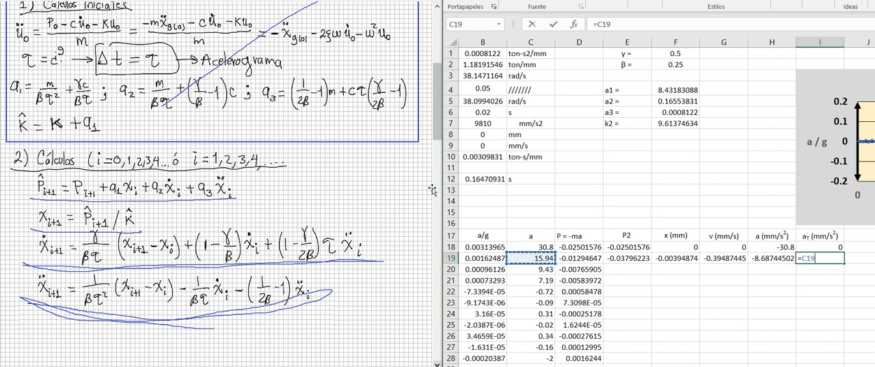
pyautogui.write('+')
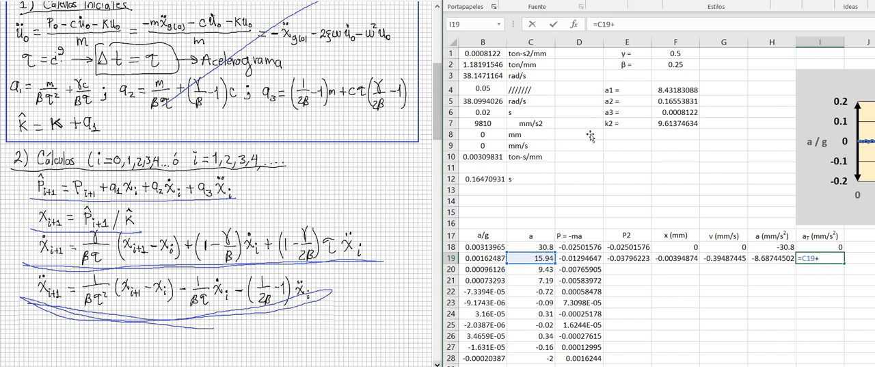
pyautogui.press('Left')
pyautogui.press('Return')
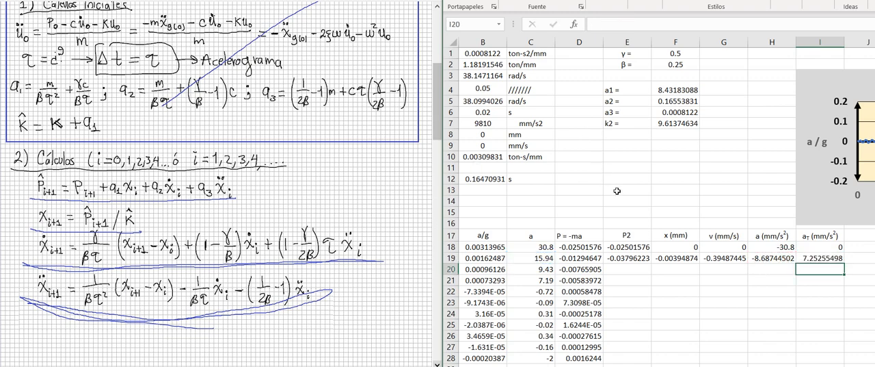
# - Fill the formulas in E19:I19 down through all remaining time steps
pyautogui.press('Up')
pyautogui.press('Left')
pyautogui.press('Left')
pyautogui.press('Left')
pyautogui.press('Left')
pyautogui.hotkey('shift', 'Right')
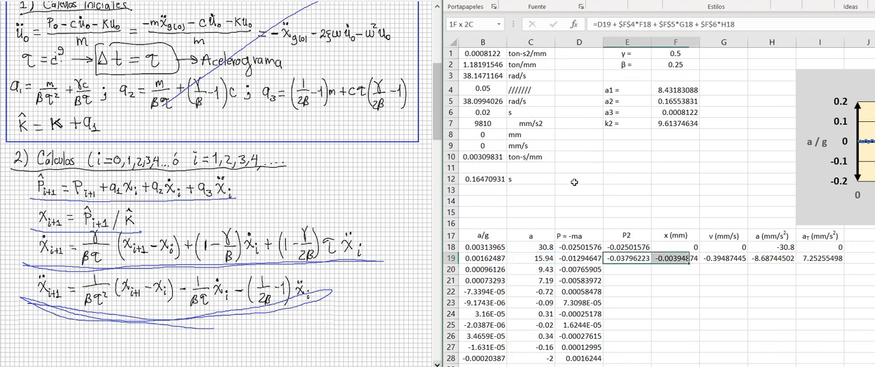
pyautogui.hotkey('shift', 'Right')
pyautogui.hotkey('shift', 'Right')
pyautogui.hotkey('shift', 'Right')
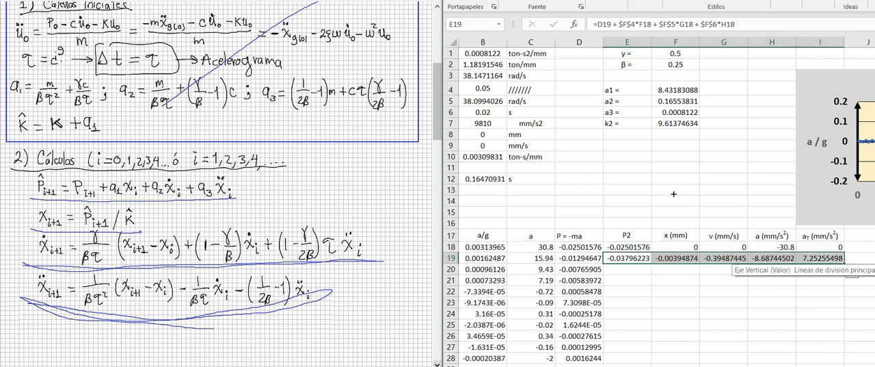
pyautogui.doubleClick(845, 263)
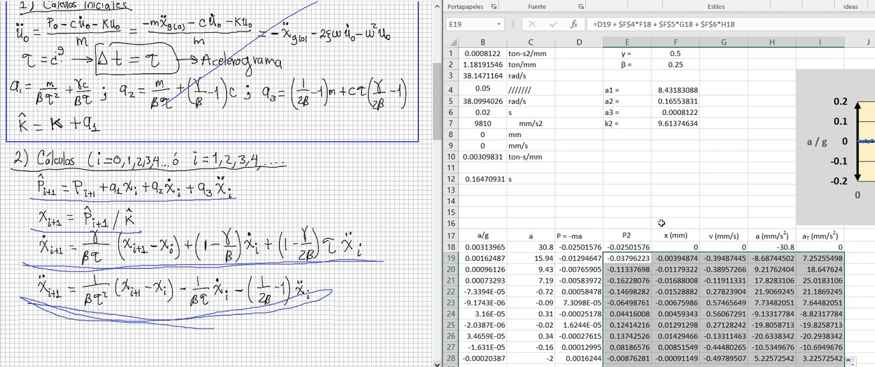
pyautogui.click(724, 201)
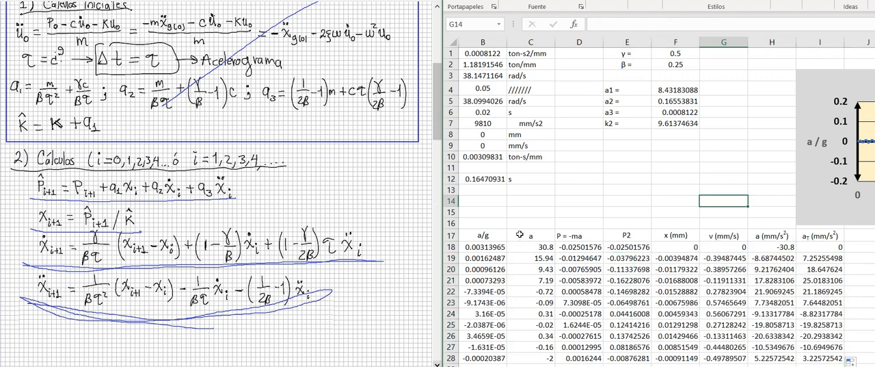
# - Highlight the time column in turn with the x, v, a and aT columns to show the data pairs for the response charts
pyautogui.hscroll(-1, 588, 287)
pyautogui.moveTo(477, 235); pyautogui.dragTo(477, 358)
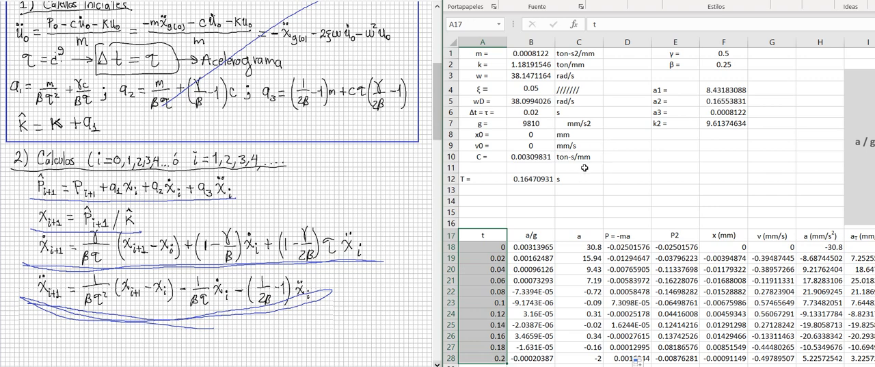
pyautogui.moveTo(724, 235); pyautogui.dragTo(723, 325)
pyautogui.moveTo(483, 235); pyautogui.dragTo(493, 319)
pyautogui.moveTo(773, 235); pyautogui.dragTo(771, 304)
pyautogui.moveTo(481, 234); pyautogui.dragTo(482, 315)
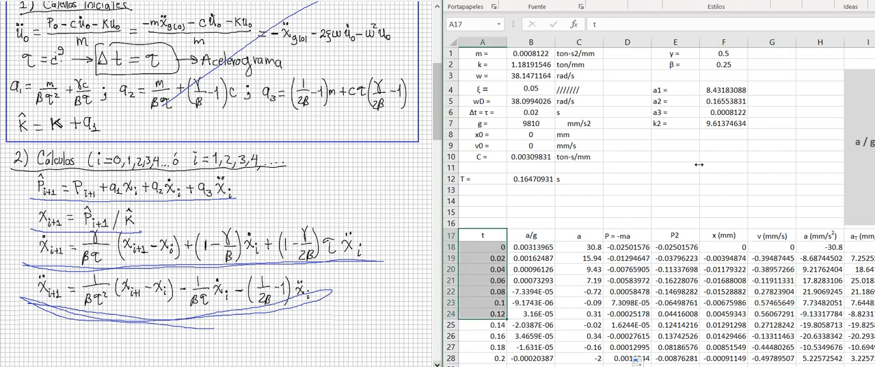
pyautogui.moveTo(676, 234); pyautogui.dragTo(676, 257)
pyautogui.moveTo(820, 235); pyautogui.dragTo(820, 304)
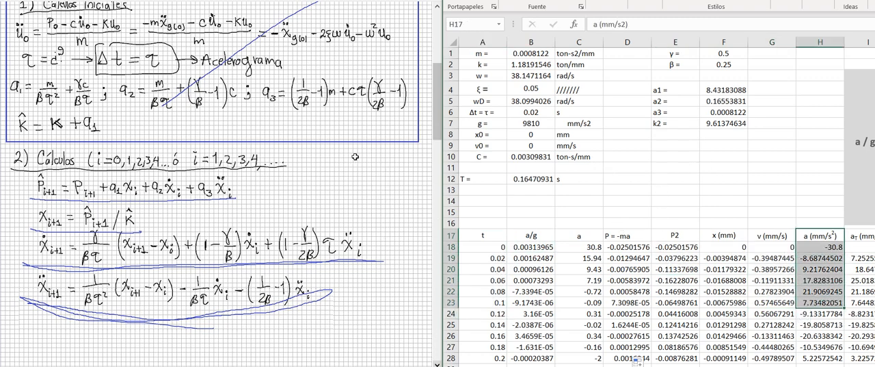
pyautogui.moveTo(482, 235); pyautogui.dragTo(482, 314)
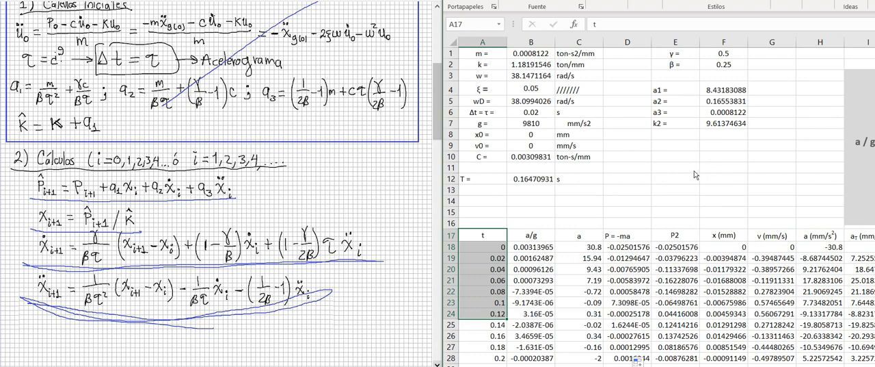
pyautogui.moveTo(531, 235); pyautogui.dragTo(531, 302)
pyautogui.moveTo(861, 235); pyautogui.dragTo(861, 290)
pyautogui.moveTo(820, 212); pyautogui.dragTo(820, 246)
pyautogui.click(723, 167)
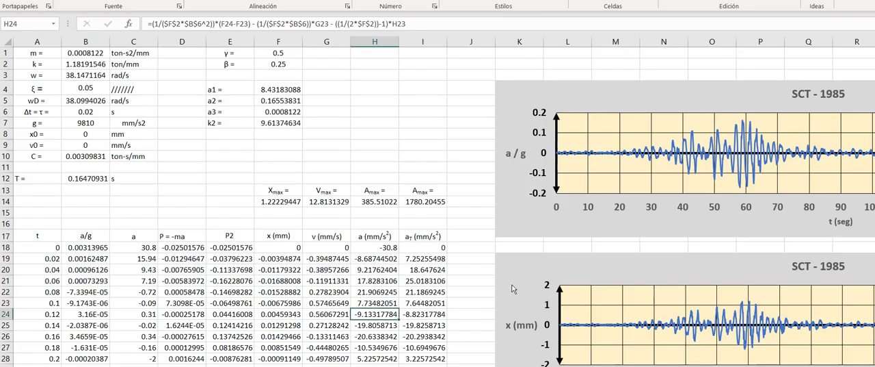
# - Review the SCT - 1985 charts of ground acceleration, displacement, velocity, relative acceleration and total acceleration one after another
pyautogui.hscroll(5, 514, 289)
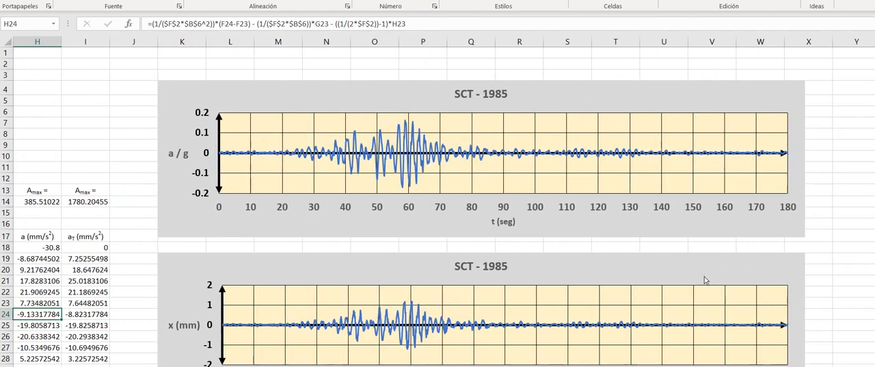
pyautogui.scroll(-3, 705, 280)
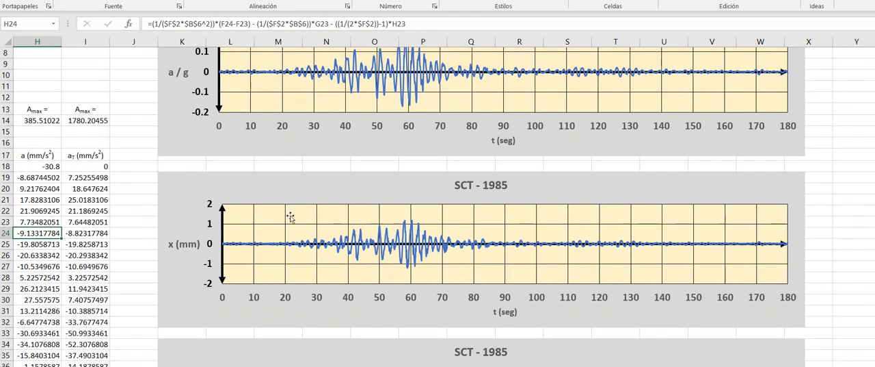
pyautogui.click(290, 216)
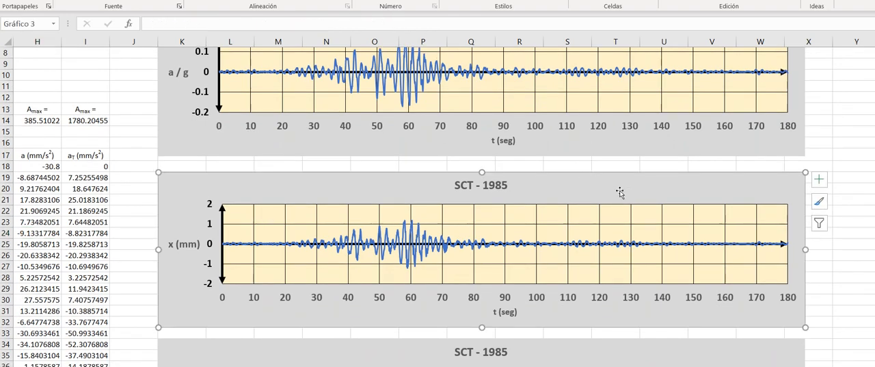
pyautogui.scroll(-4, 705, 292)
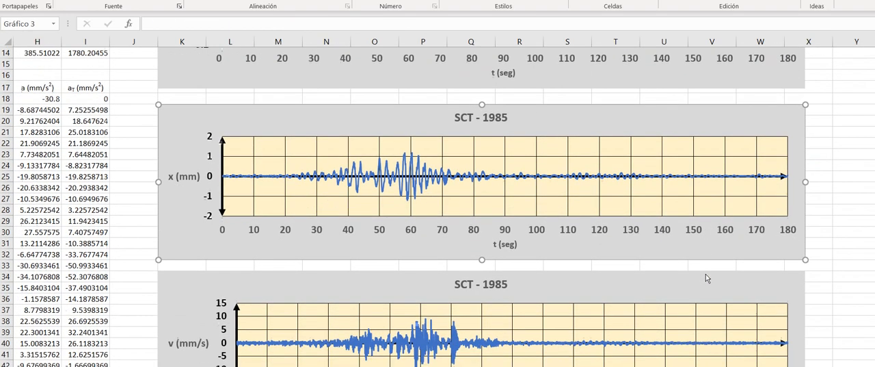
pyautogui.press('Tab')
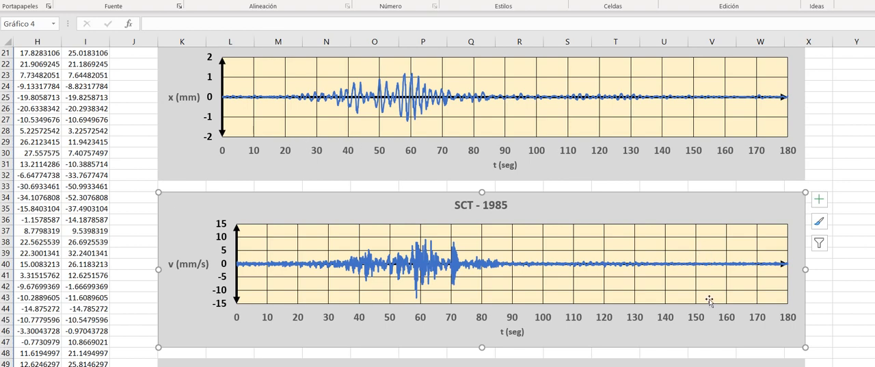
pyautogui.scroll(-4, 705, 282)
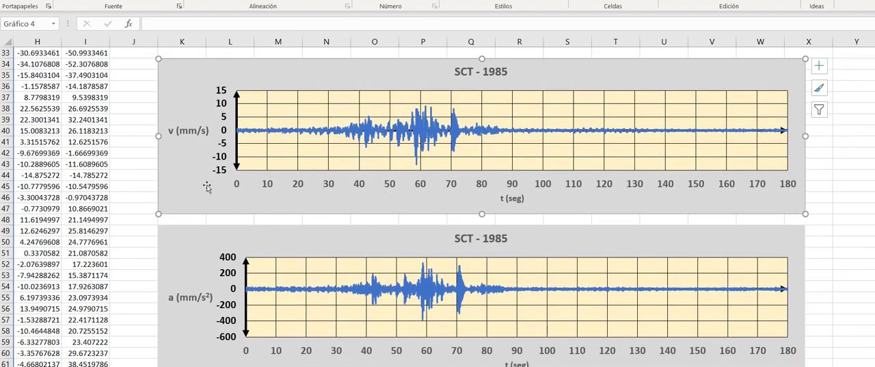
pyautogui.click(260, 244)
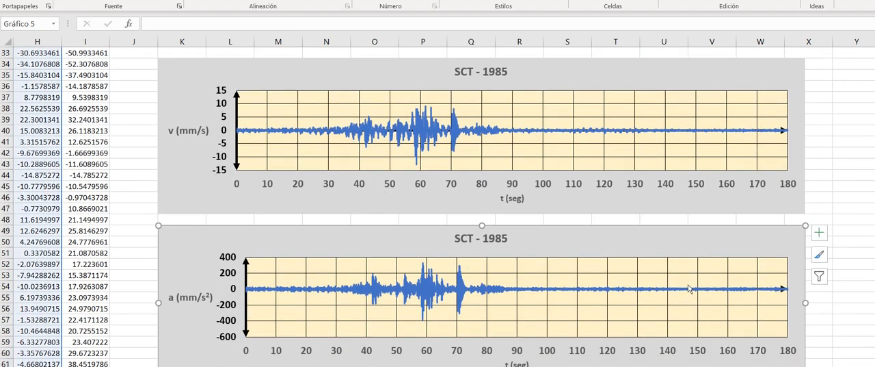
pyautogui.scroll(-6, 760, 278)
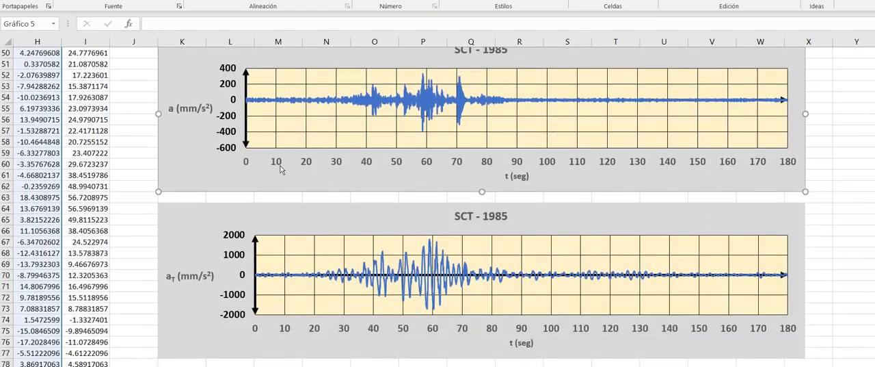
pyautogui.click(506, 229)
pyautogui.hscroll(-5, 396, 280)
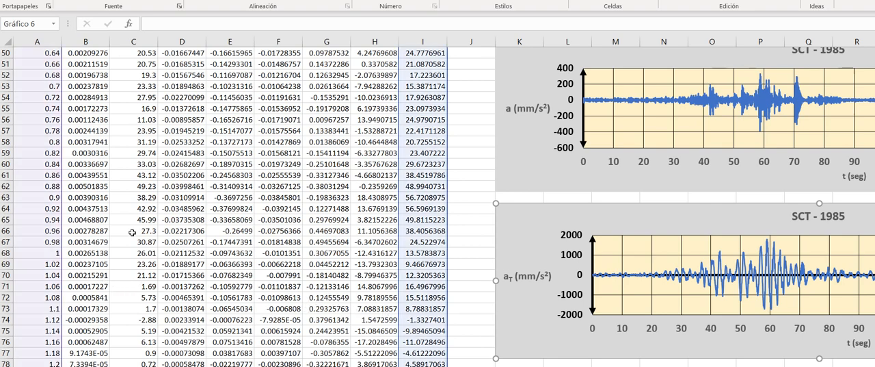
# - Place the average-acceleration worksheet at the end of interpolacion lineal.xlsx with the Move or Copy command
pyautogui.click(134, 308)
pyautogui.click(471, 253)
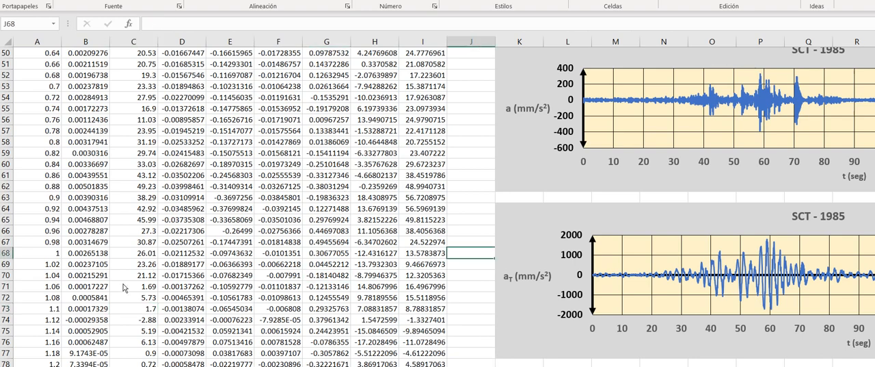
pyautogui.rightClick(124, 286)
pyautogui.press('Down')
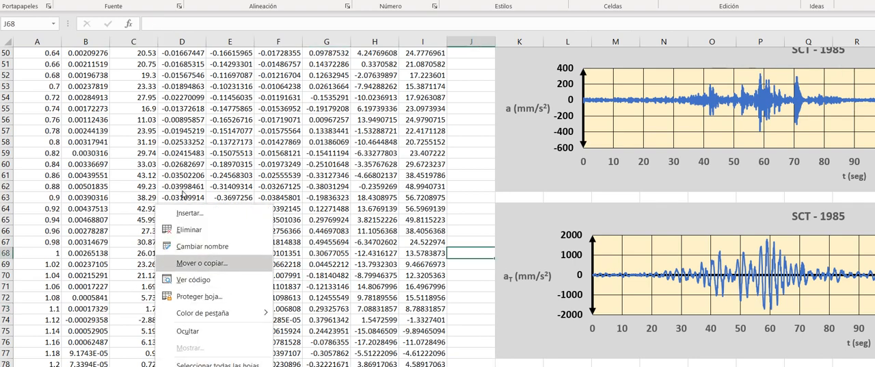
pyautogui.press('Return')
pyautogui.press('Down')
pyautogui.press('Down')
pyautogui.press('Down')
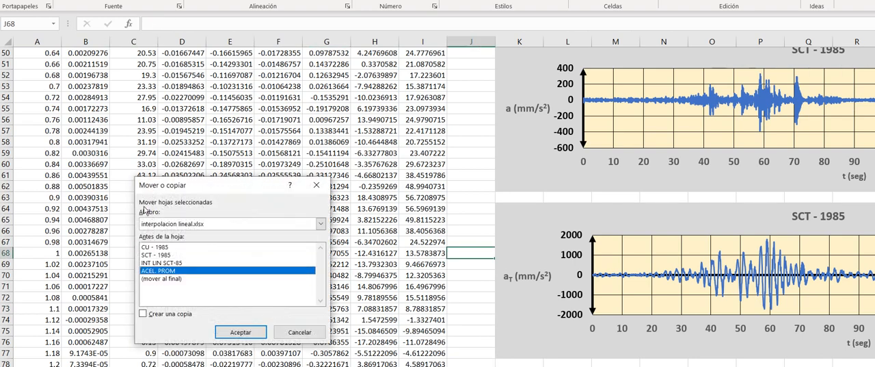
pyautogui.press('Down')
pyautogui.press('Return')
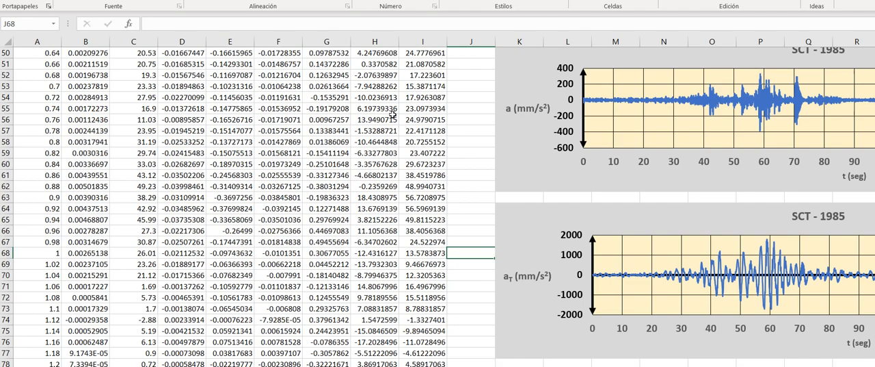
# - Bring up the handwritten Newmark notes and check the γ and β values for linear acceleration
pyautogui.press('Up')
pyautogui.press('Up')
pyautogui.press('Up')
pyautogui.press('Up')
pyautogui.press('Up')
pyautogui.press('Up')
pyautogui.press('Up')
pyautogui.press('Up')
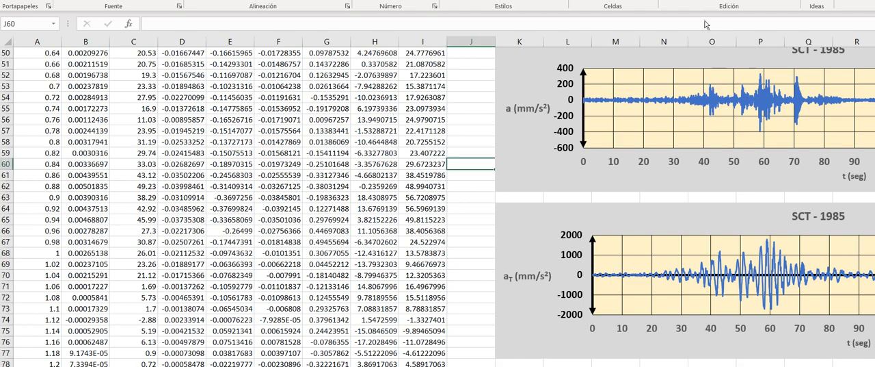
pyautogui.moveTo(707, 25); pyautogui.dragTo(709, 6)
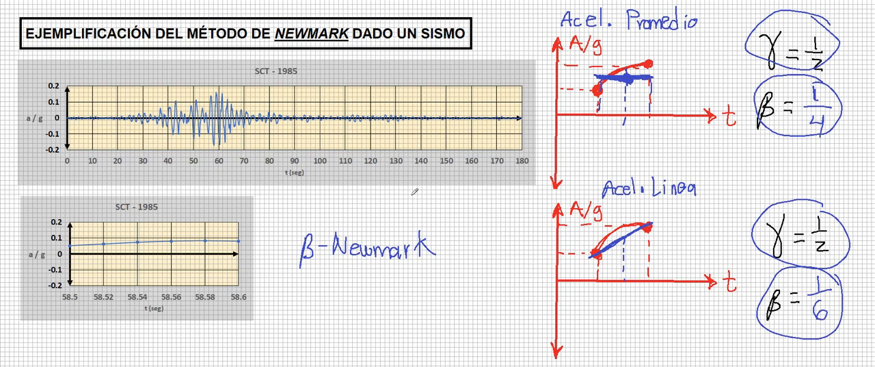
# - Switch back to Excel and set β in cell F2 to =1/6 for the linear acceleration method
pyautogui.hotkey('alt', 'Tab')
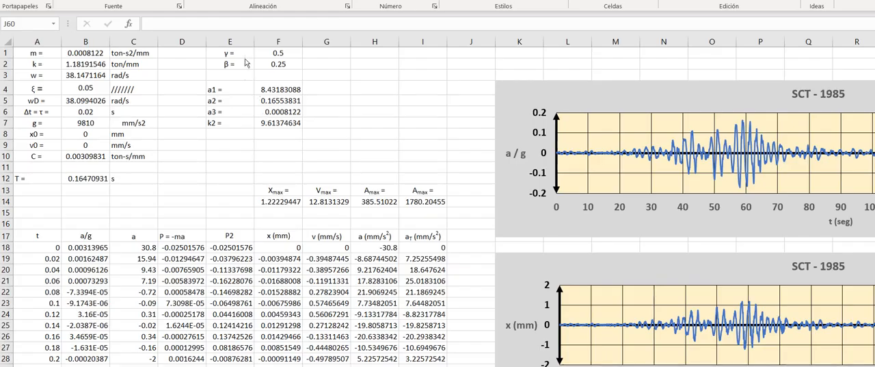
pyautogui.click(279, 64)
pyautogui.click(201, 25)
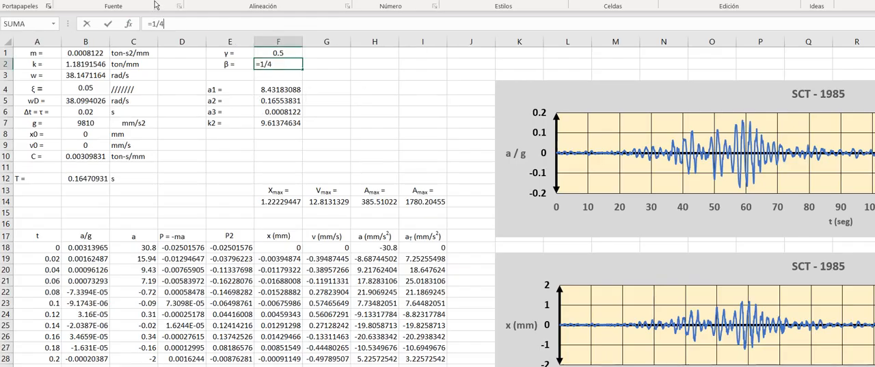
pyautogui.write('6')
pyautogui.press('Return')
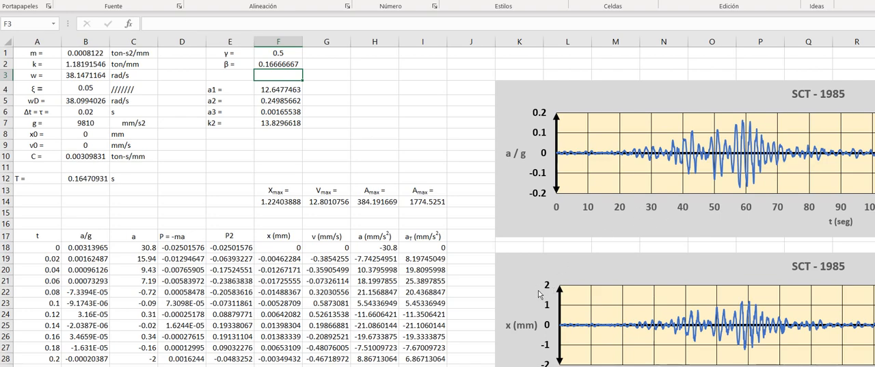
# - Examine the ground acceleration, displacement, velocity, relative acceleration and total acceleration charts on the ACEL. LINEAL sheet
pyautogui.hscroll(5, 581, 294)
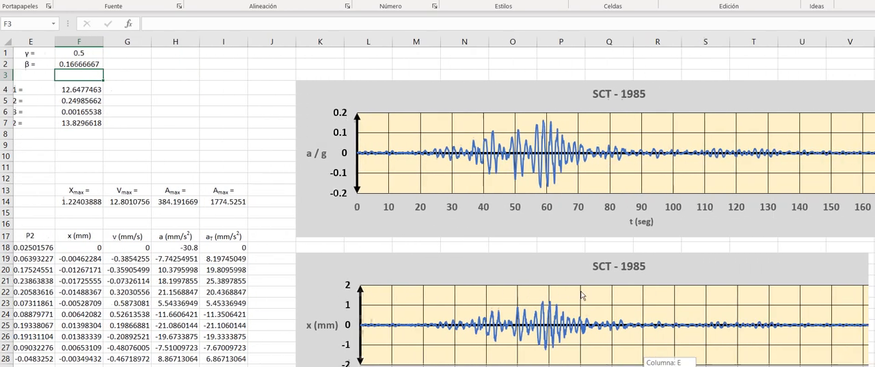
pyautogui.hscroll(1, 602, 294)
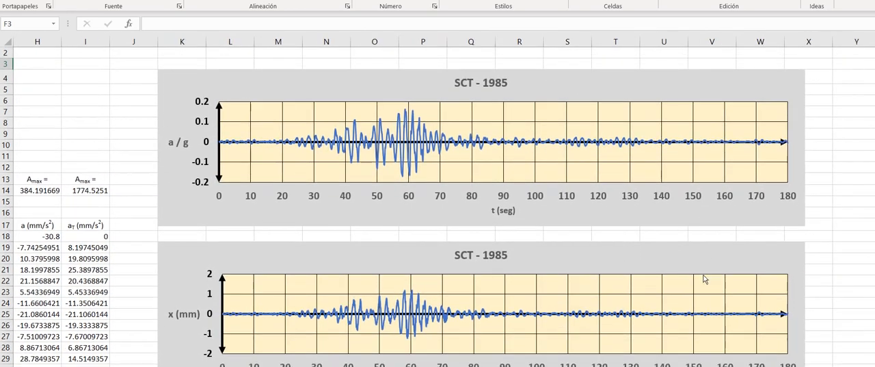
pyautogui.scroll(-2, 705, 279)
pyautogui.scroll(-7, 705, 279)
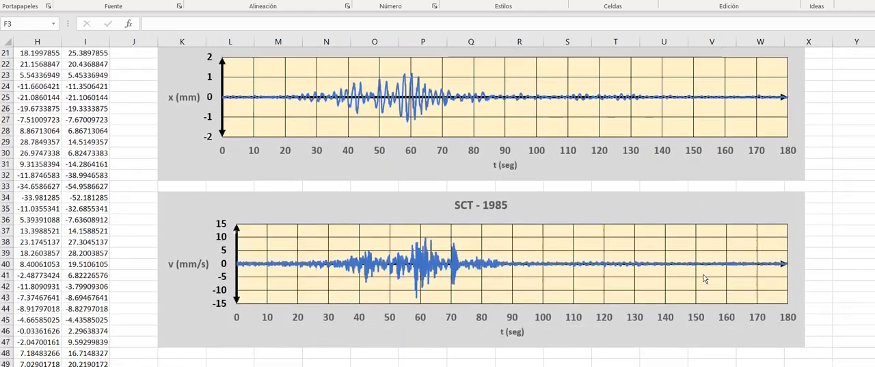
pyautogui.scroll(-5, 705, 279)
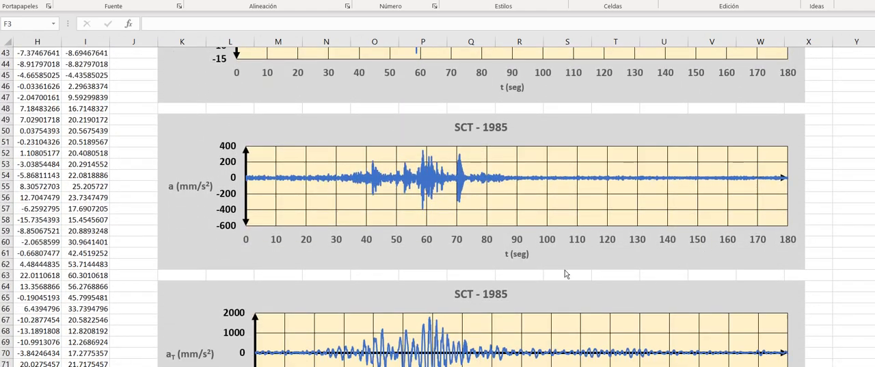
pyautogui.hscroll(-3, 539, 287)
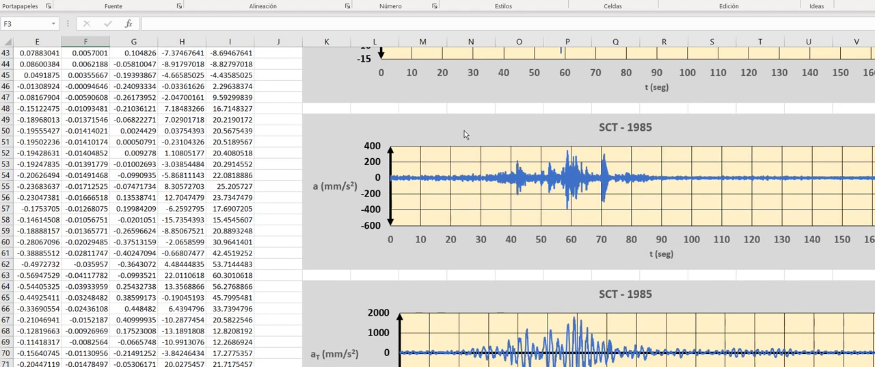
pyautogui.click(464, 134)
pyautogui.hscroll(-4, 504, 280)
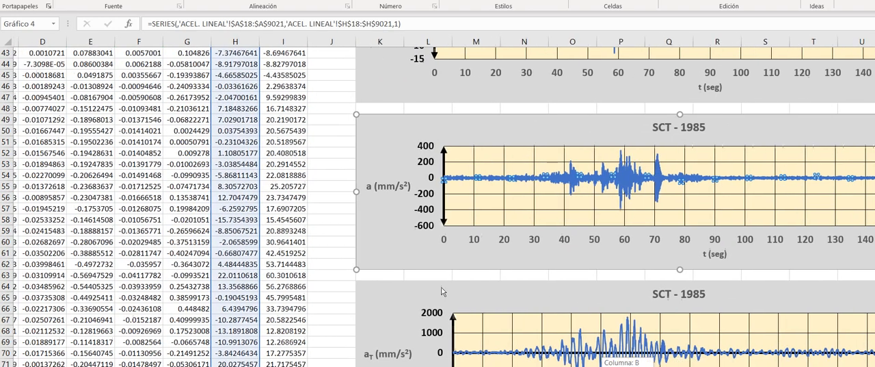
pyautogui.press('Escape')
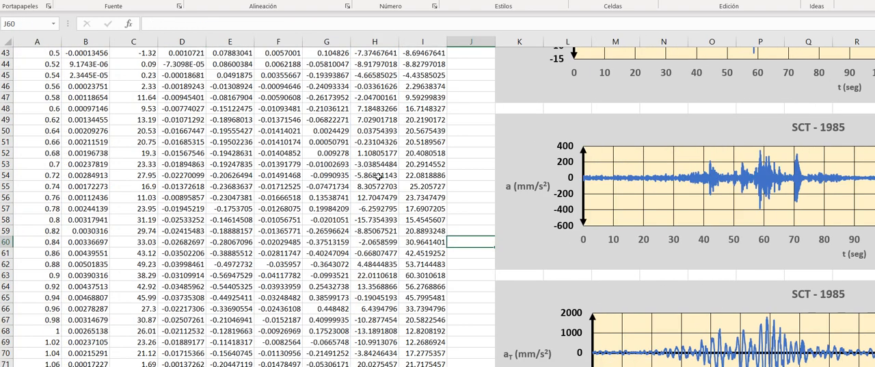